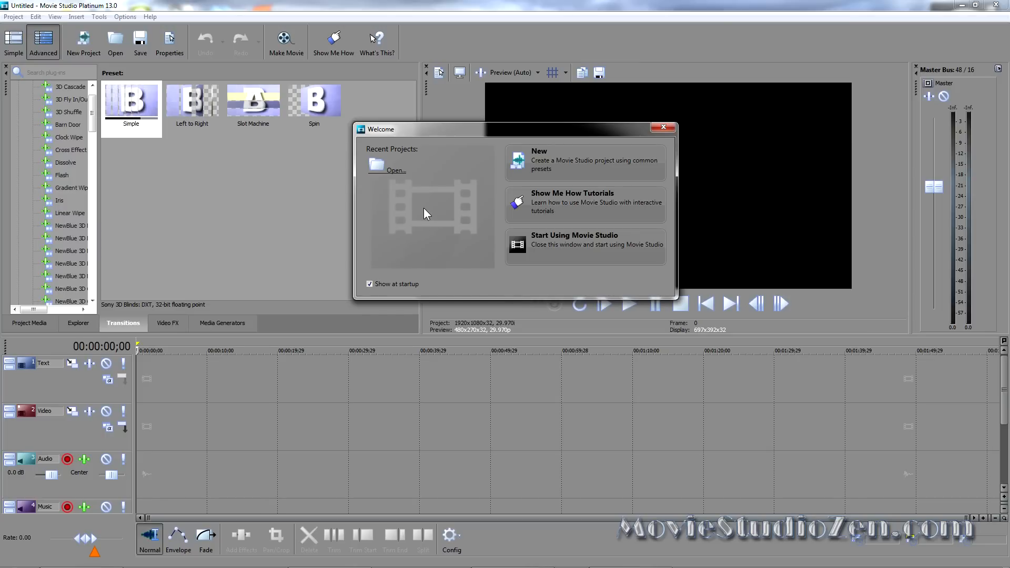
Dismiss the welcome window and turn off the general preference for automatically opening the last project on startup.
{"action": "left_click", "coordinate": [664, 129]}
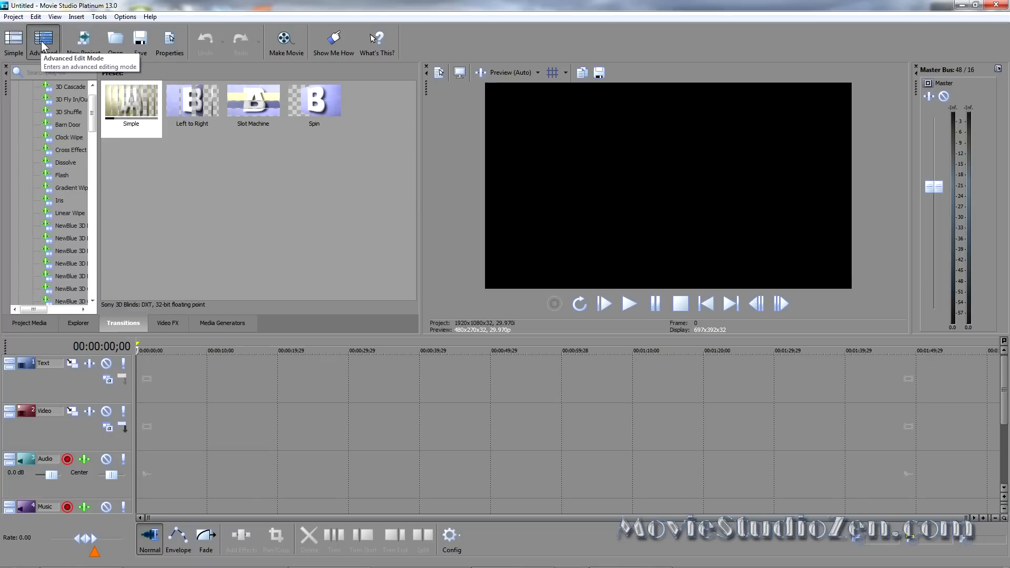
{"action": "left_click", "coordinate": [119, 18]}
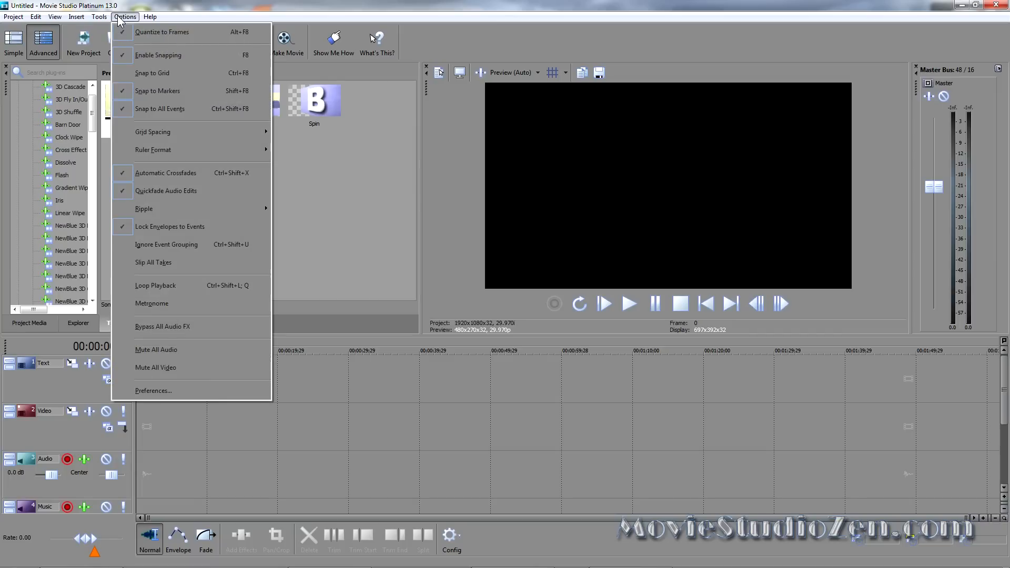
{"action": "left_click", "coordinate": [159, 390]}
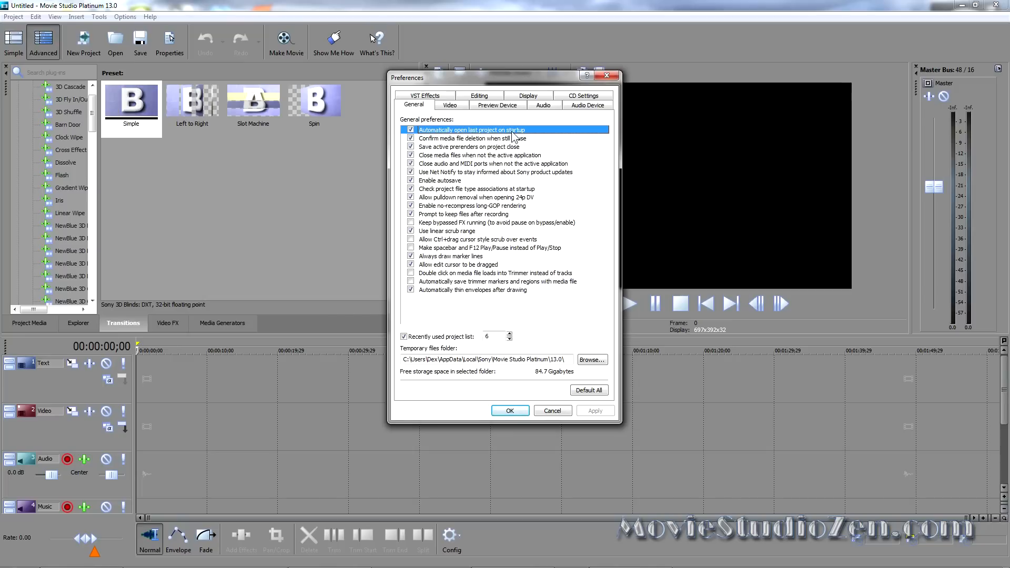
{"action": "left_click", "coordinate": [412, 131]}
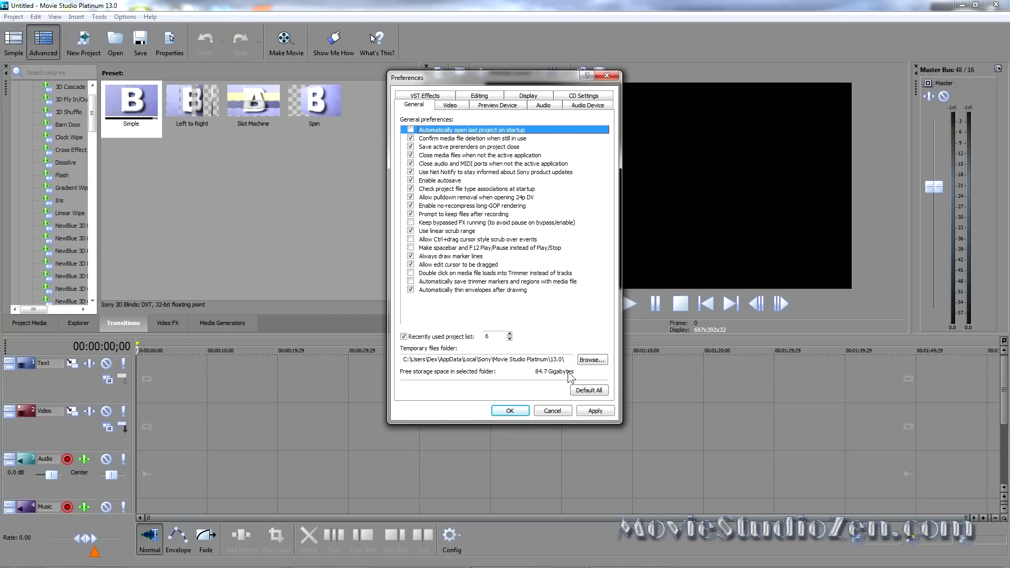
{"action": "left_click", "coordinate": [590, 409]}
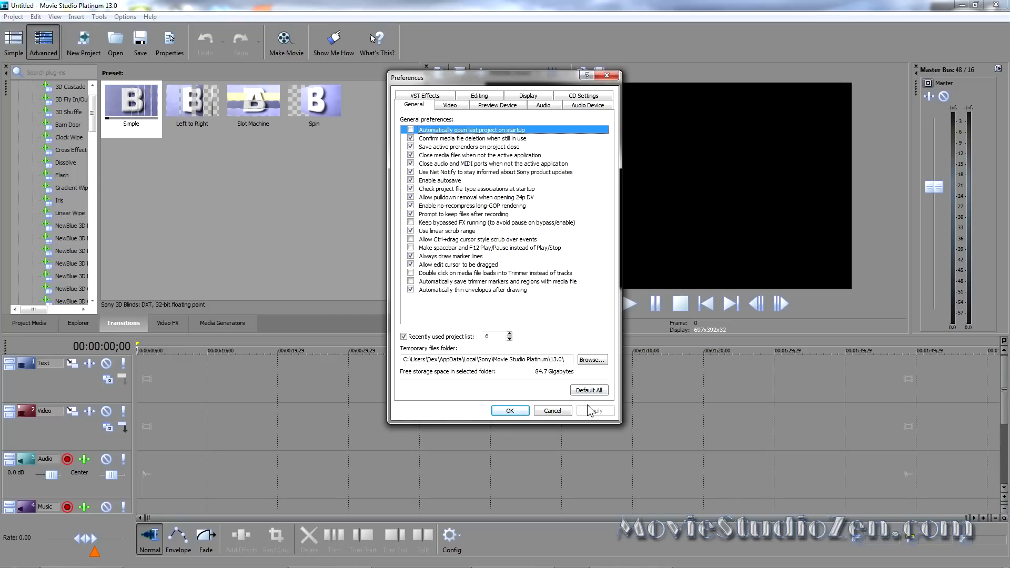
Set GPU acceleration of video processing to the NVIDIA GeForce GTX card, apply it and close the preferences.
{"action": "left_click", "coordinate": [452, 105]}
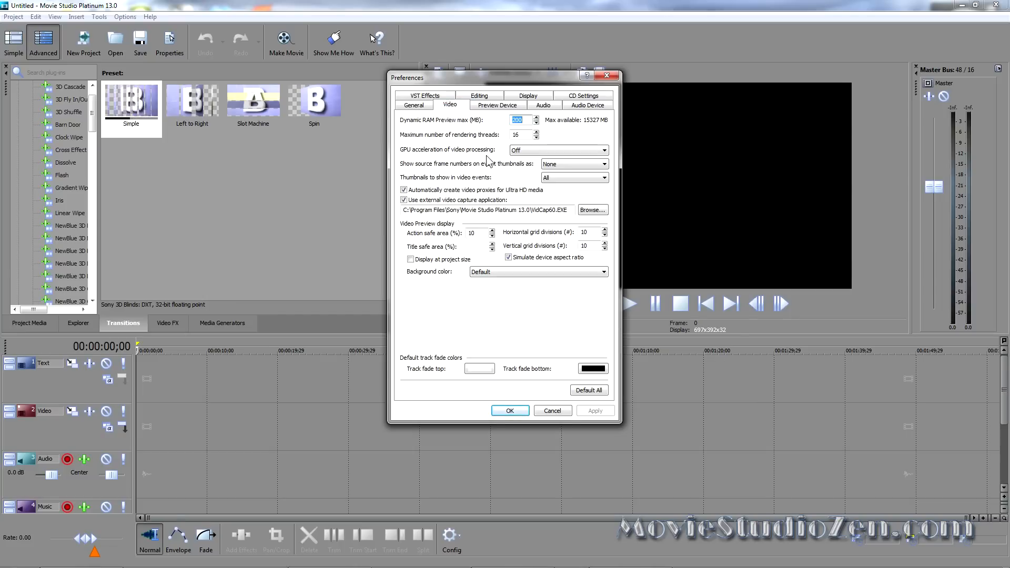
{"action": "left_click", "coordinate": [603, 151]}
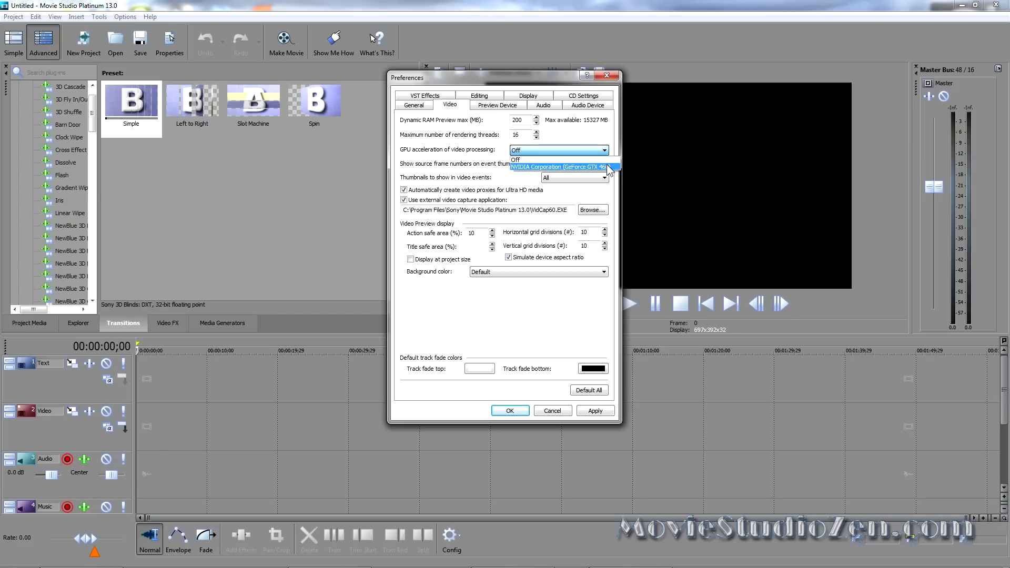
{"action": "left_click", "coordinate": [609, 167]}
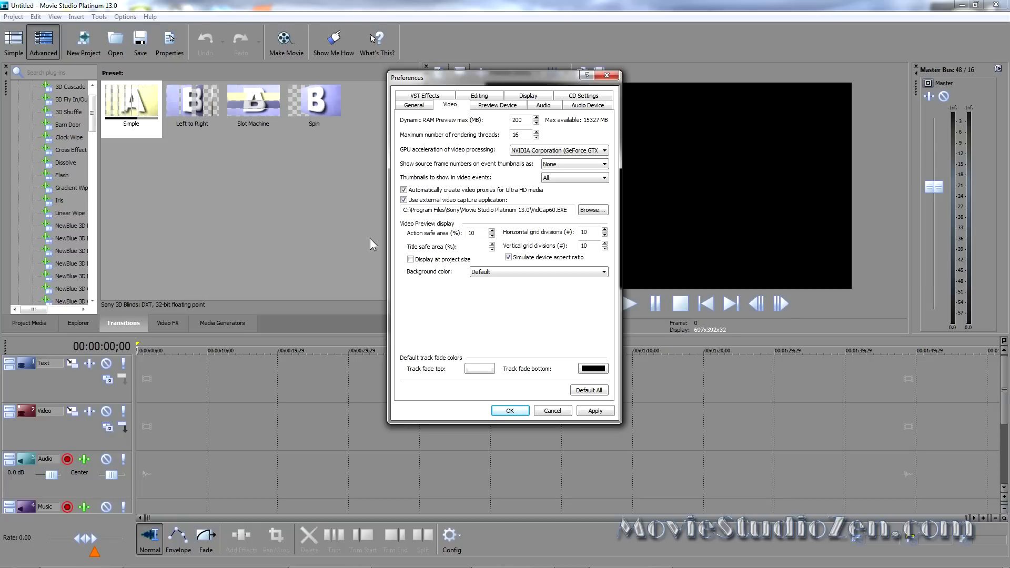
{"action": "left_click", "coordinate": [593, 412]}
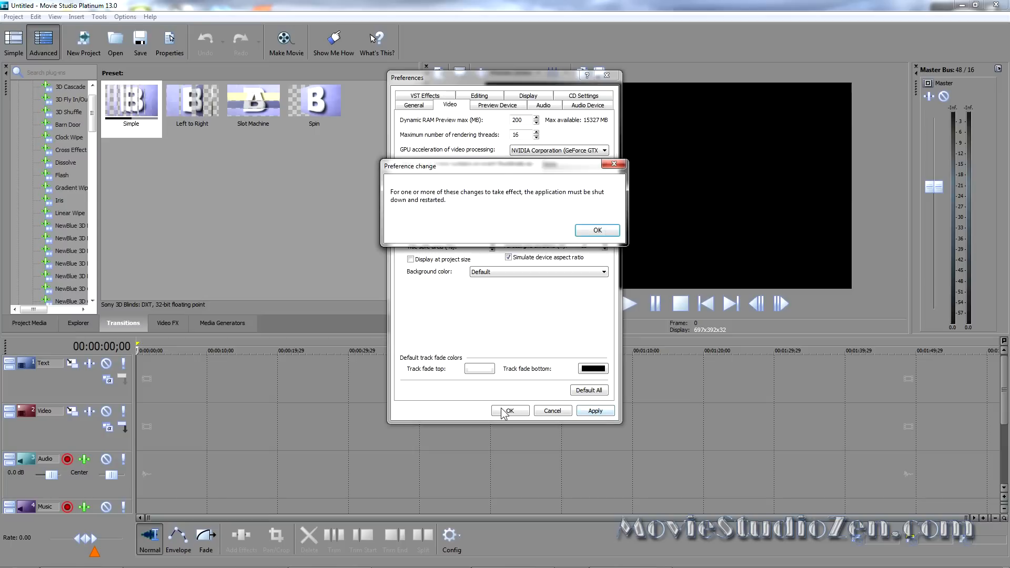
{"action": "left_click", "coordinate": [586, 227]}
{"action": "left_click", "coordinate": [509, 411]}
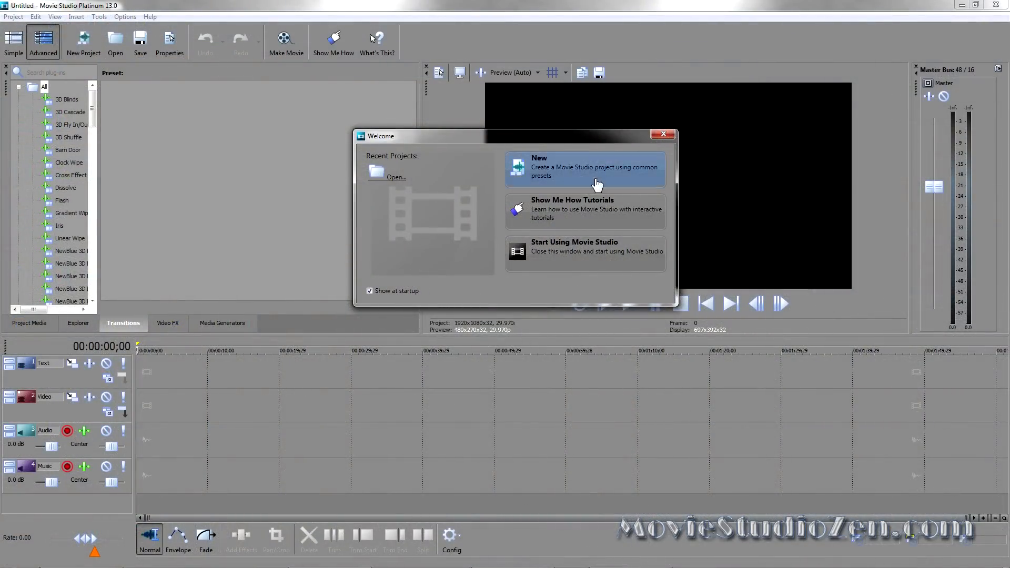
Start a new project with the region Americas and Japan (60 Hz / NTSC), checking the PAL/NTSC/SECAM world map in the browser.
{"action": "left_click", "coordinate": [563, 175]}
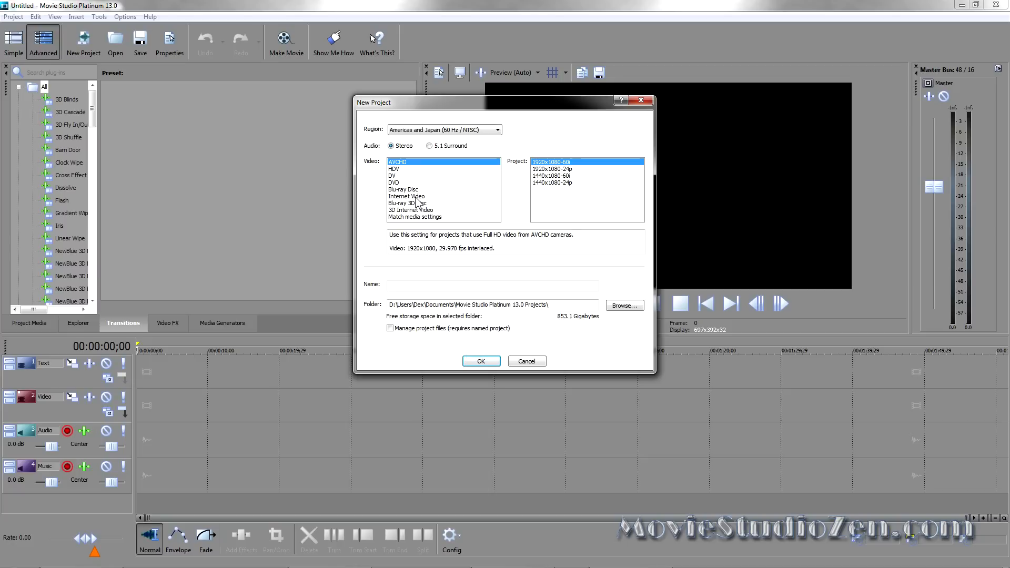
{"action": "left_click", "coordinate": [497, 132]}
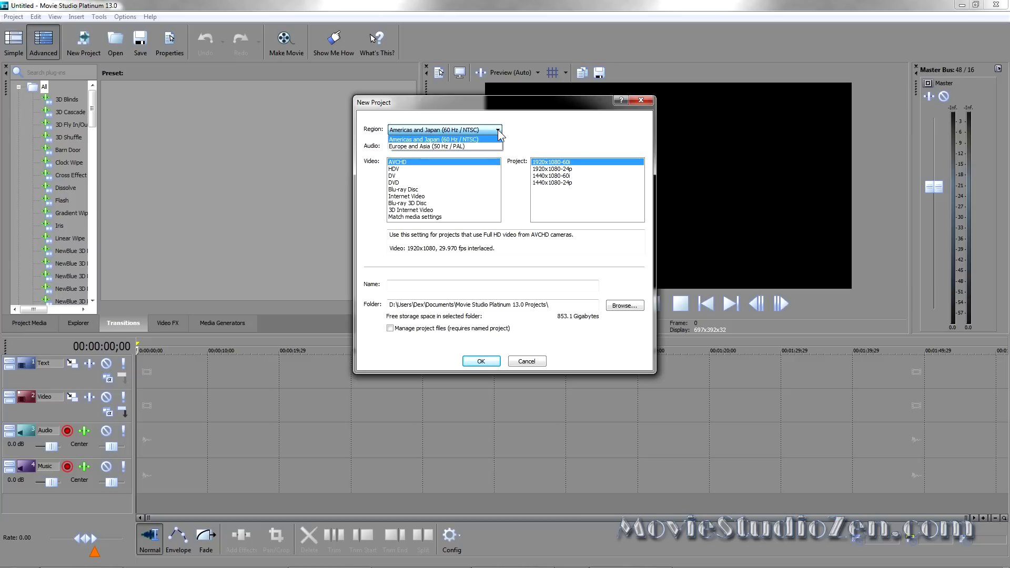
{"action": "left_click", "coordinate": [495, 138]}
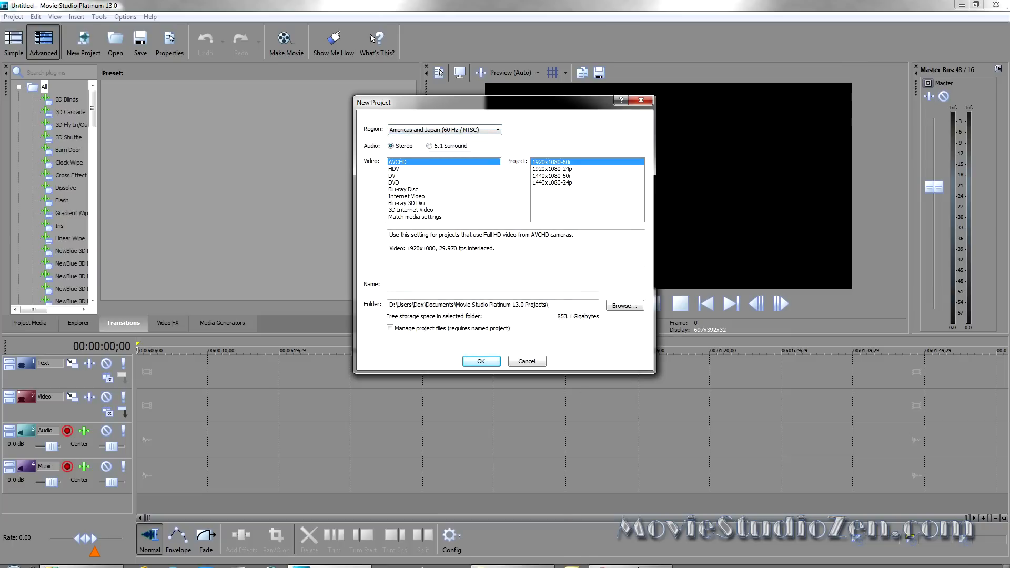
{"action": "left_click", "coordinate": [635, 562]}
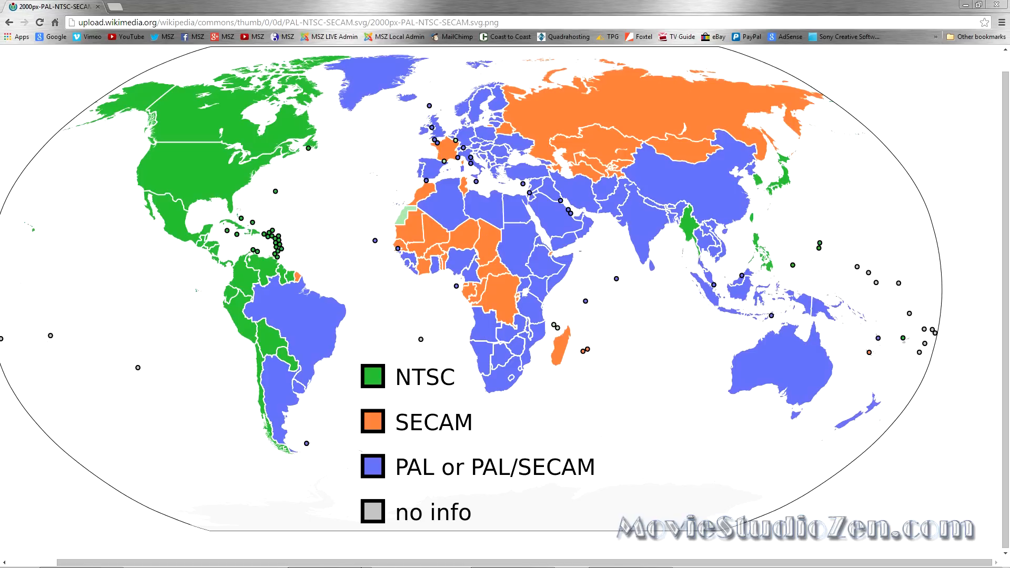
{"action": "left_click", "coordinate": [331, 559]}
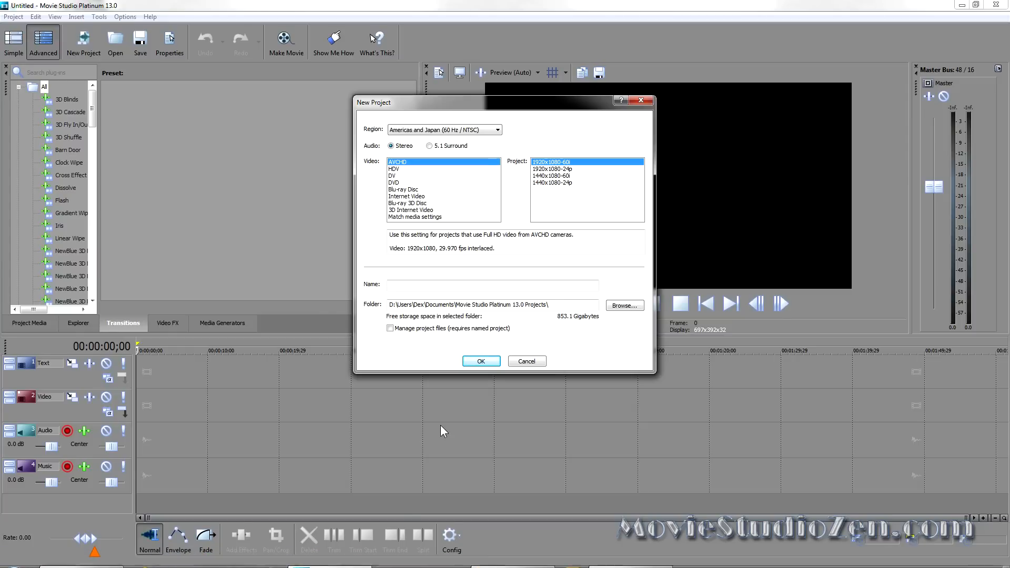
Examine the project presets for HDV, DVD, Blu-ray Disc, Internet Video and the 3D formats, including Internet (Widescreen).
{"action": "left_click", "coordinate": [398, 170]}
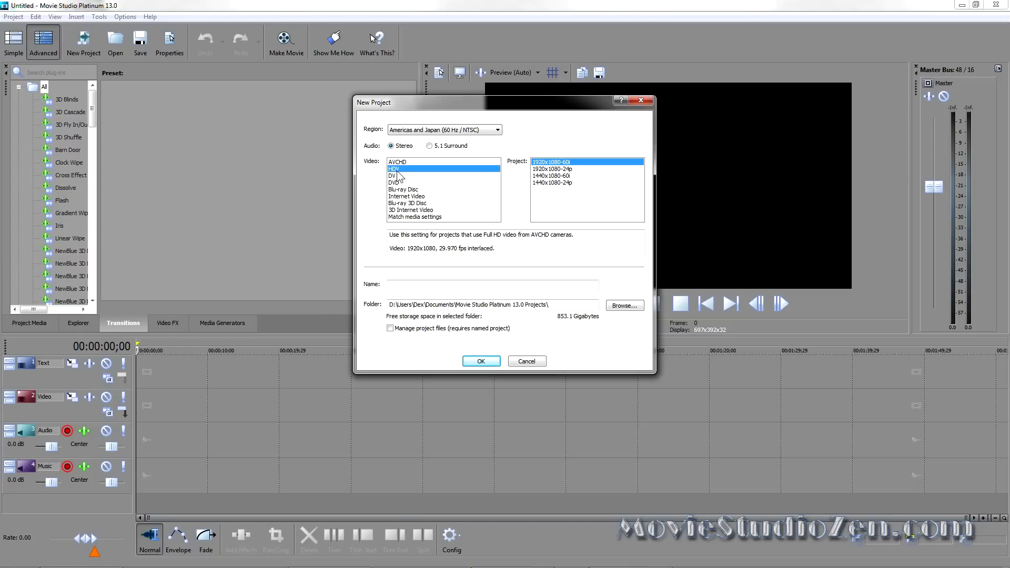
{"action": "left_click", "coordinate": [397, 182]}
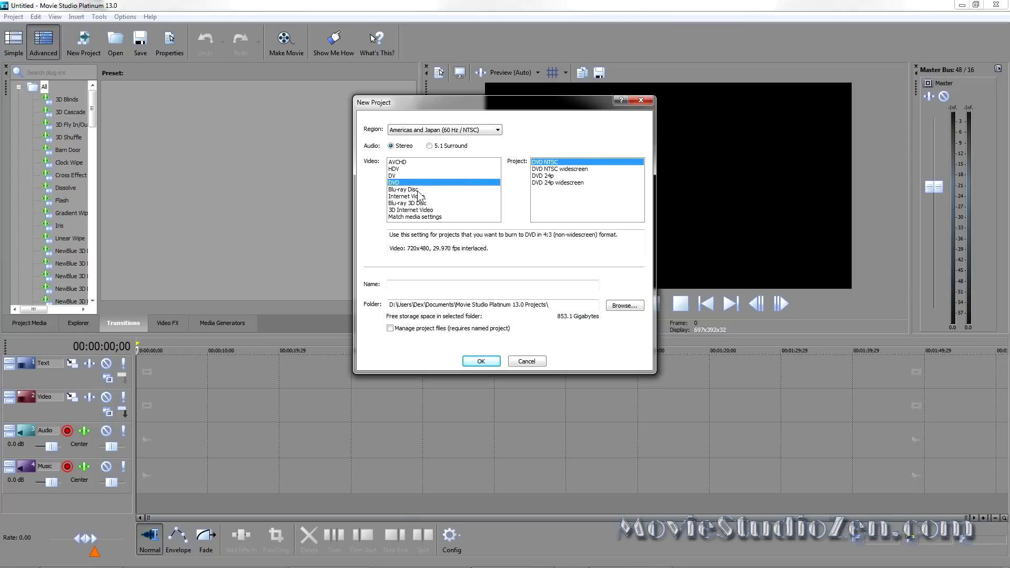
{"action": "left_click", "coordinate": [413, 190]}
{"action": "left_click", "coordinate": [415, 197]}
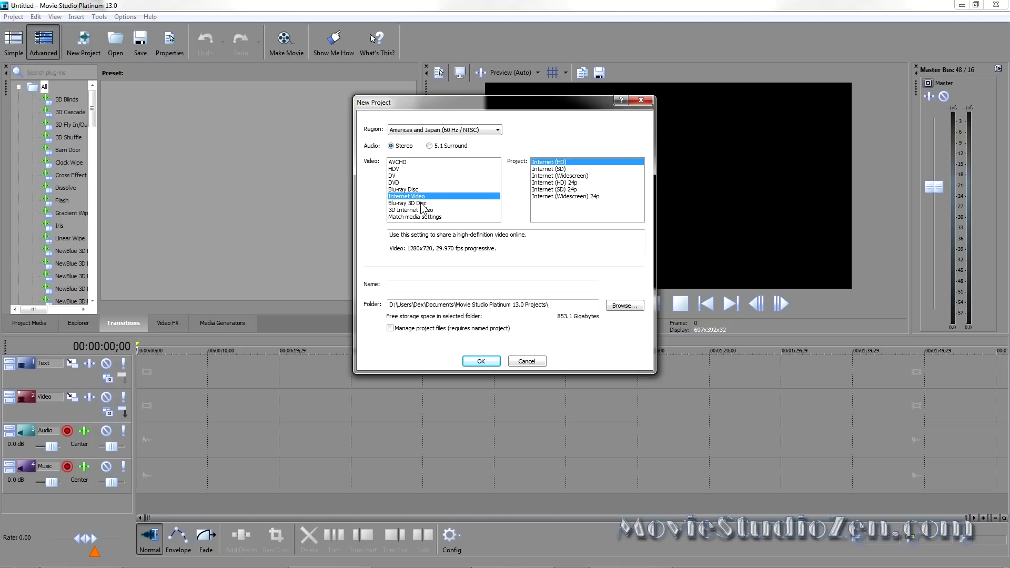
{"action": "left_click", "coordinate": [420, 203]}
{"action": "left_click", "coordinate": [424, 210]}
{"action": "left_click", "coordinate": [409, 196]}
{"action": "left_click", "coordinate": [554, 176]}
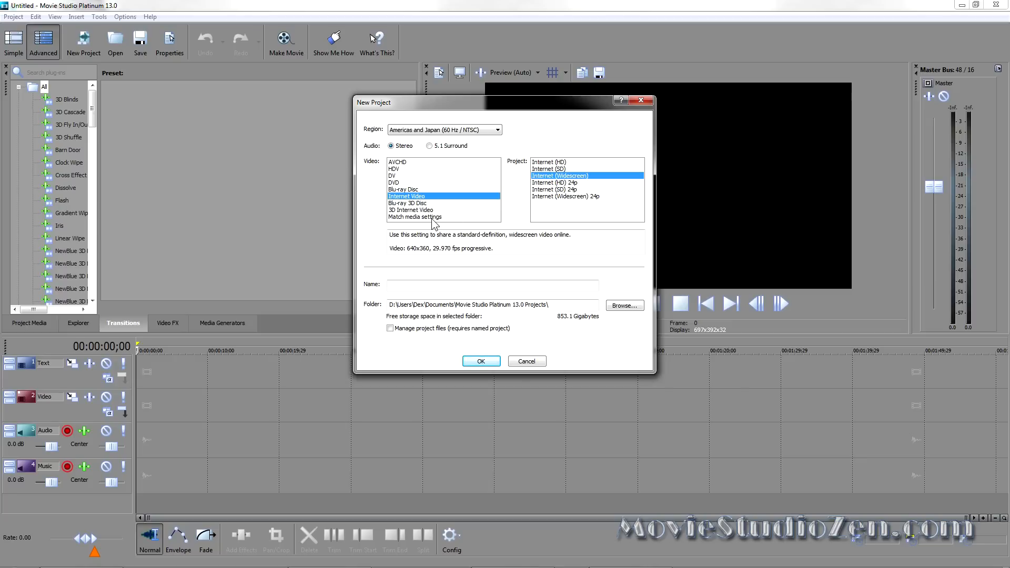
Match the new project's video settings to the clip 20110607130330.mts from the MTS Samples folder in the Videos library.
{"action": "left_click", "coordinate": [394, 218]}
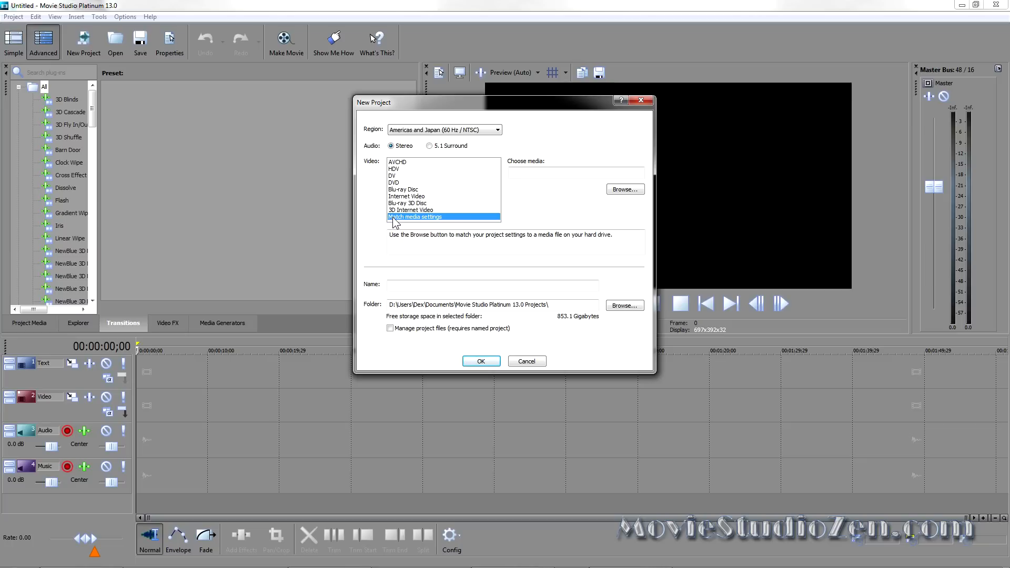
{"action": "left_click", "coordinate": [626, 189]}
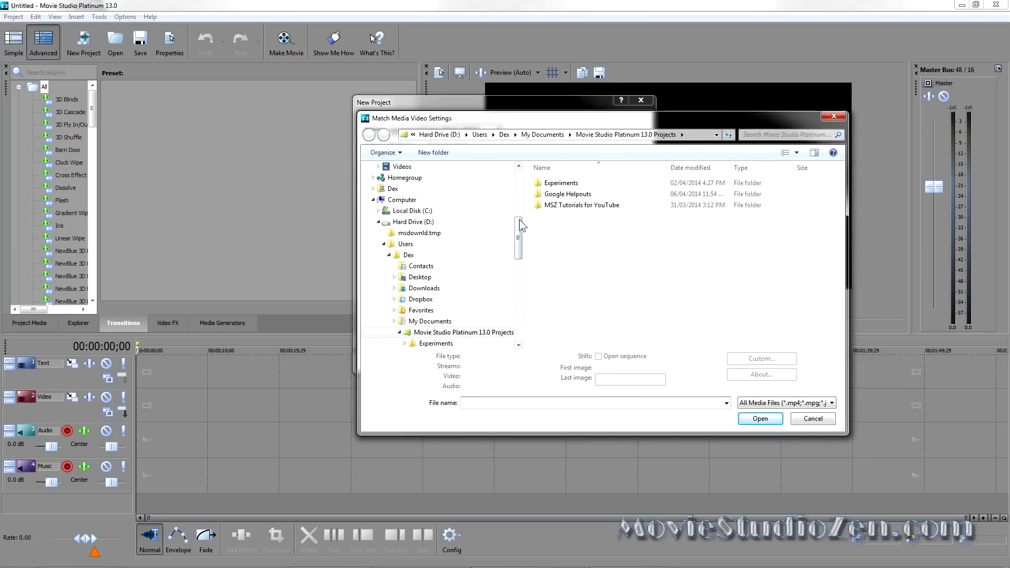
{"action": "left_click_drag", "start_coordinate": [520, 239], "coordinate": [521, 213]}
{"action": "left_click", "coordinate": [400, 222]}
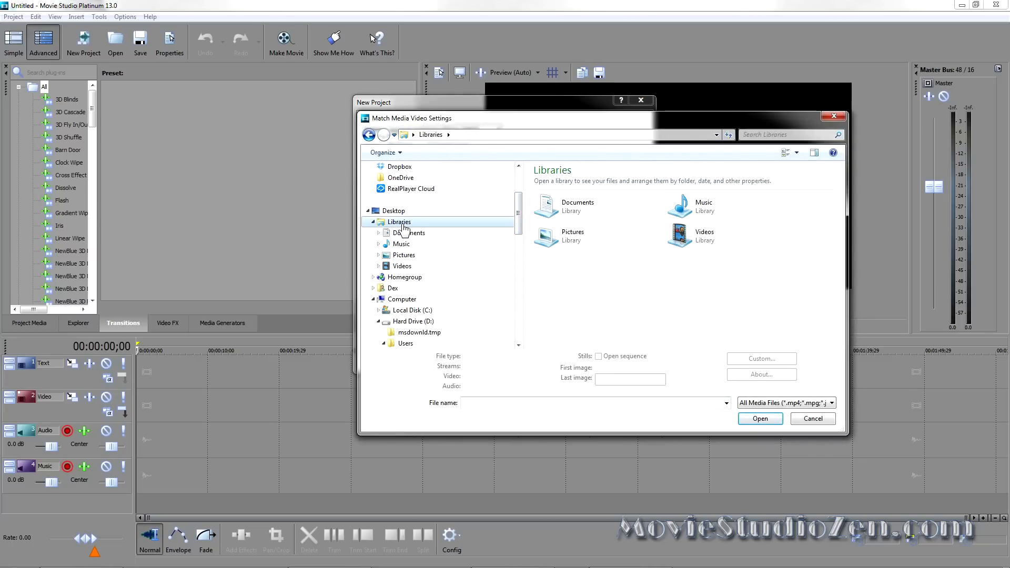
{"action": "double_click", "coordinate": [677, 242]}
{"action": "left_click_drag", "start_coordinate": [838, 220], "coordinate": [858, 290]}
{"action": "double_click", "coordinate": [787, 216]}
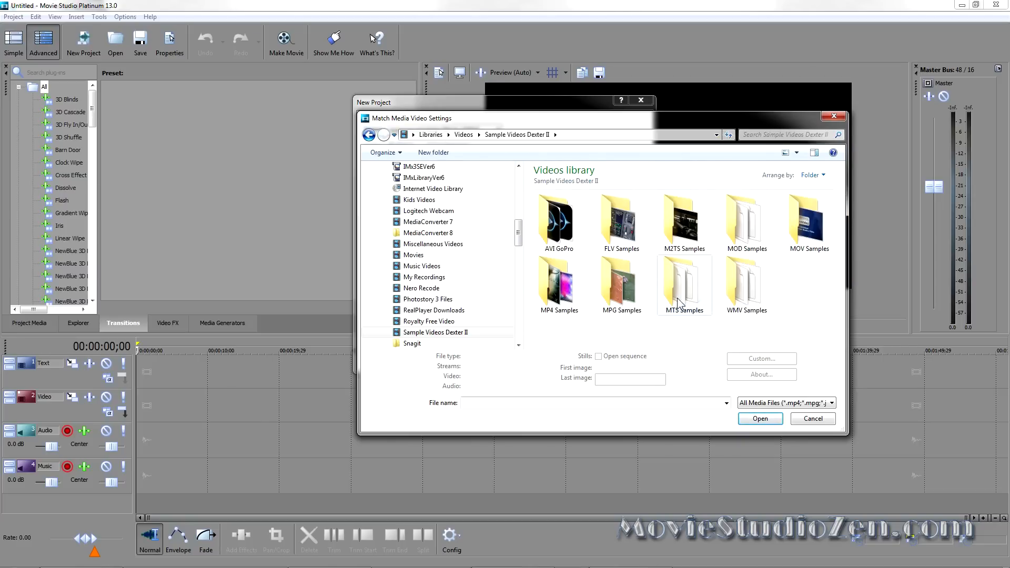
{"action": "double_click", "coordinate": [703, 280]}
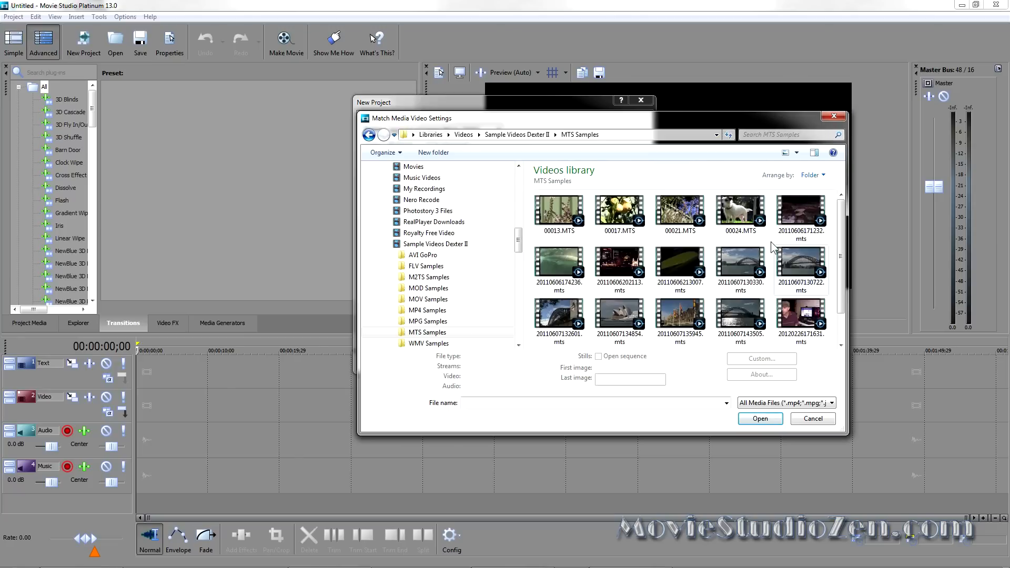
{"action": "double_click", "coordinate": [733, 269]}
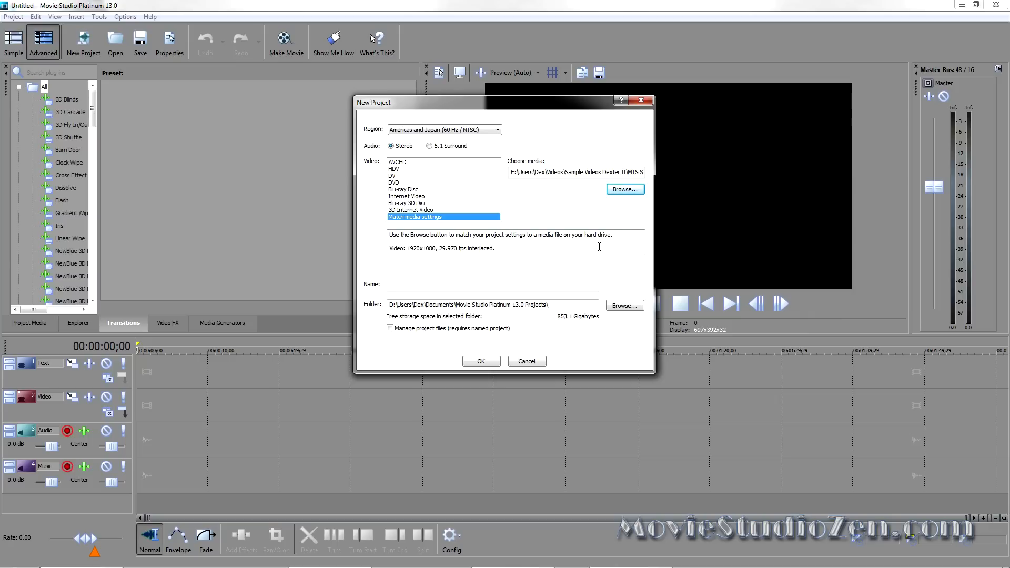
Name the project "1080p Video for YouTube", enable managed project files and create it.
{"action": "left_click", "coordinate": [457, 289]}
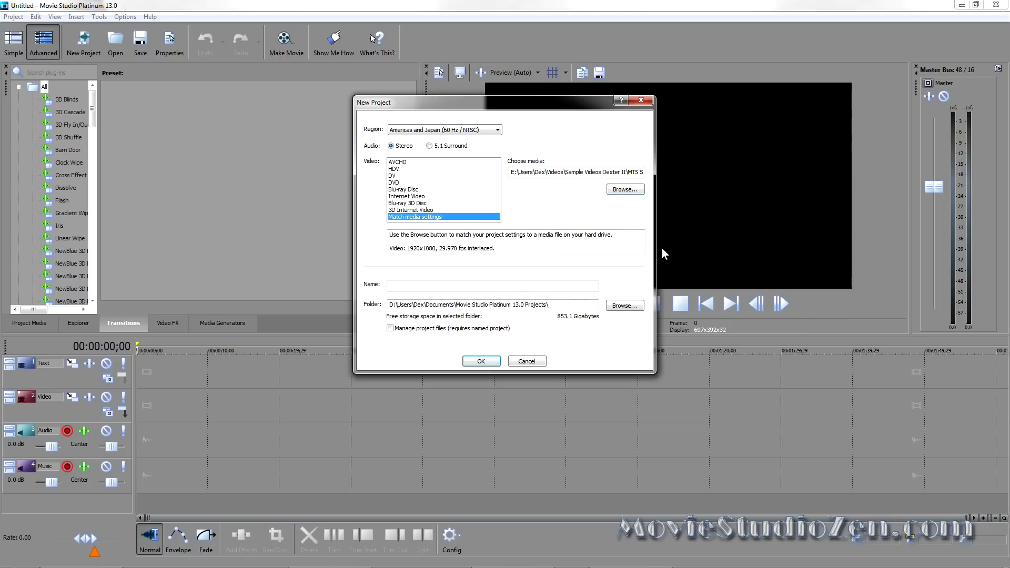
{"action": "type", "text": "1080p Video for YouTube"}
{"action": "left_click", "coordinate": [390, 329]}
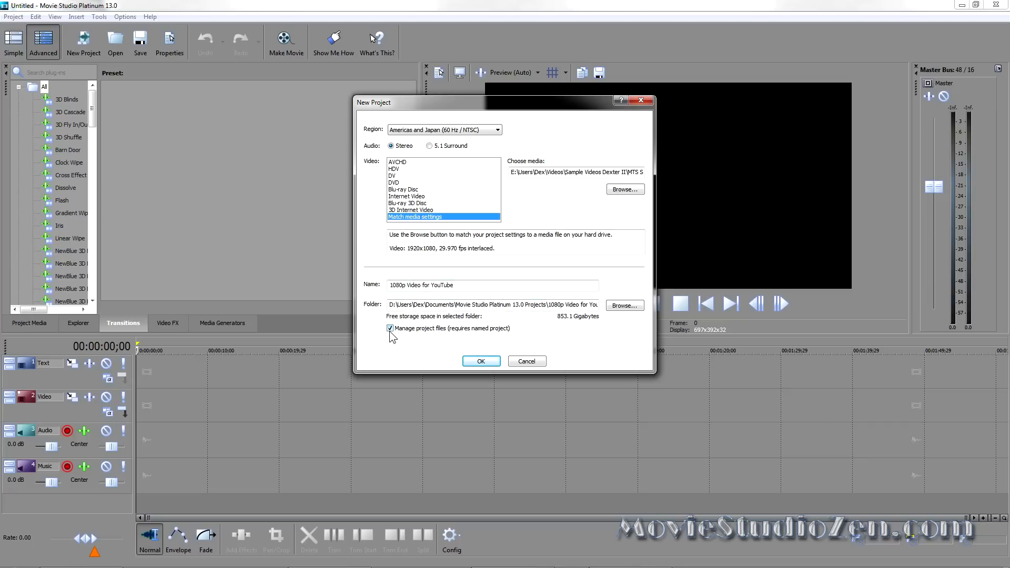
{"action": "left_click", "coordinate": [480, 363]}
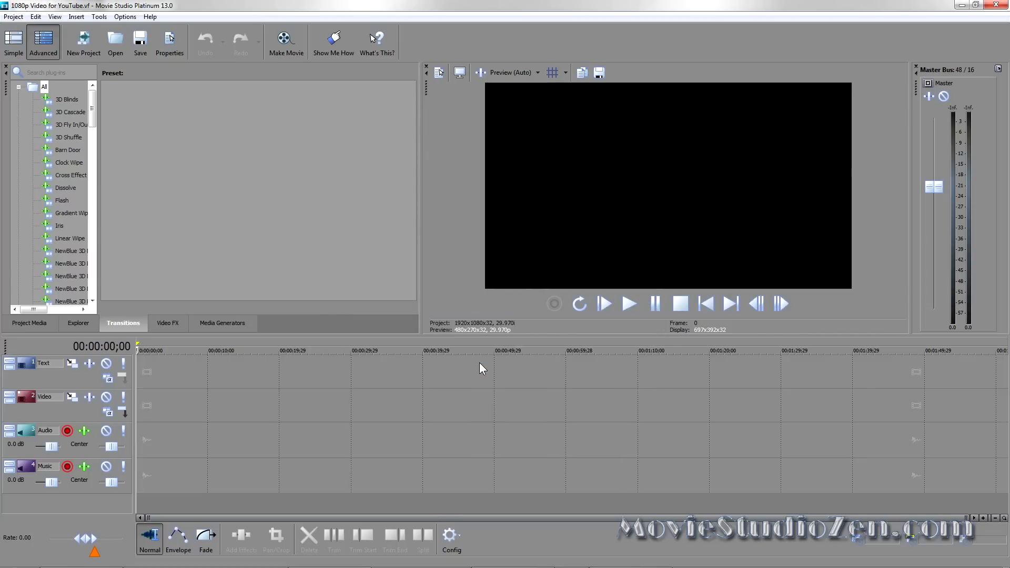
Import the clips 00024.MTS and 20110607134854.mts from the MTS Samples folder into the project media.
{"action": "left_click", "coordinate": [27, 321]}
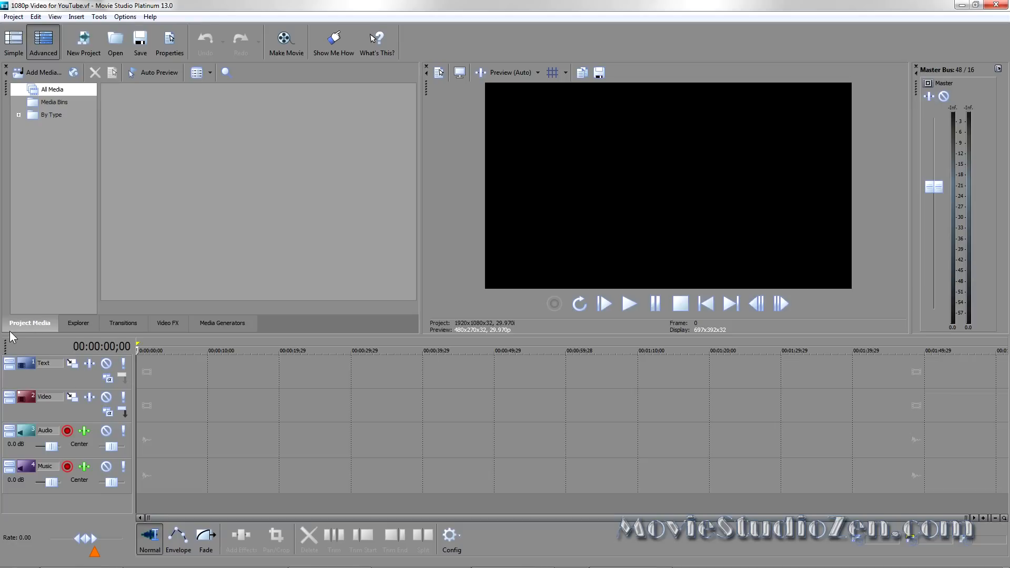
{"action": "left_click", "coordinate": [44, 75]}
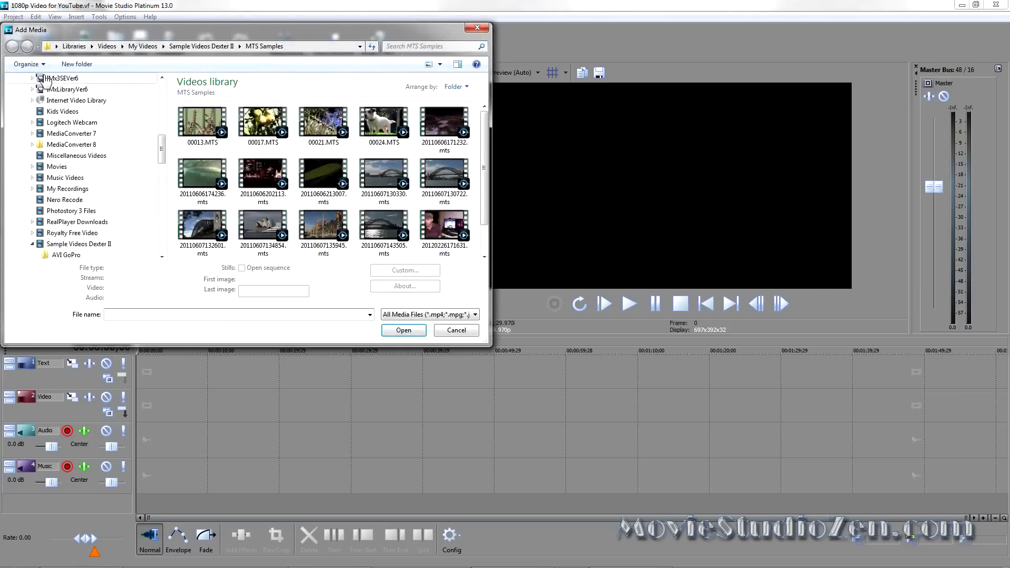
{"action": "left_click_drag", "start_coordinate": [216, 34], "coordinate": [319, 81]}
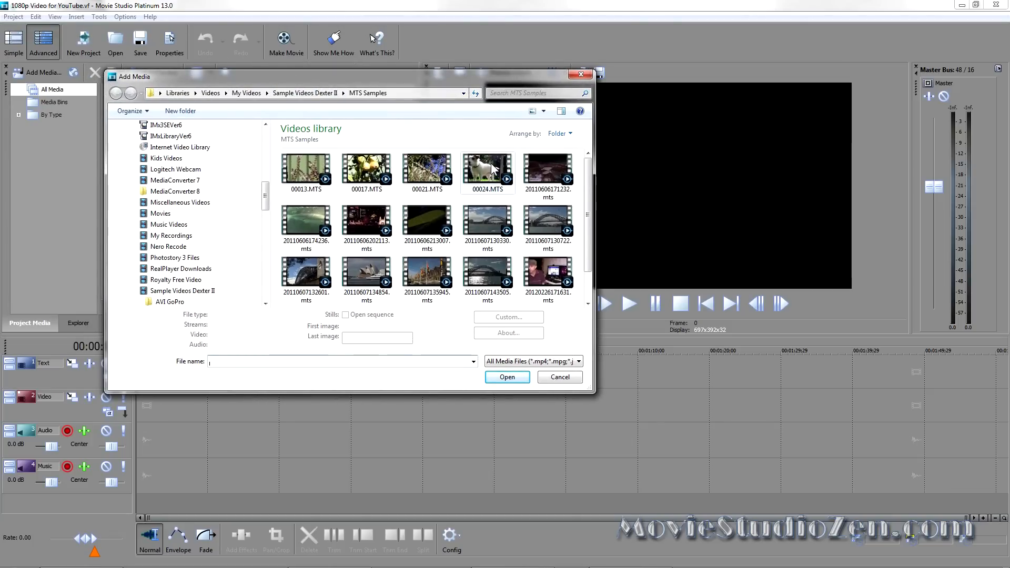
{"action": "mouse_move", "coordinate": [490, 163]}
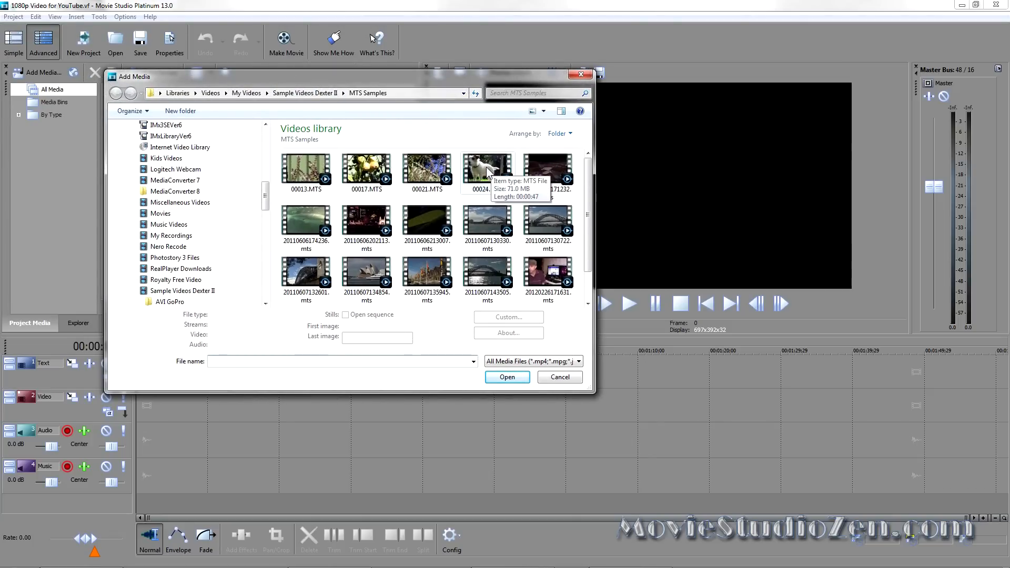
{"action": "left_click", "coordinate": [488, 172]}
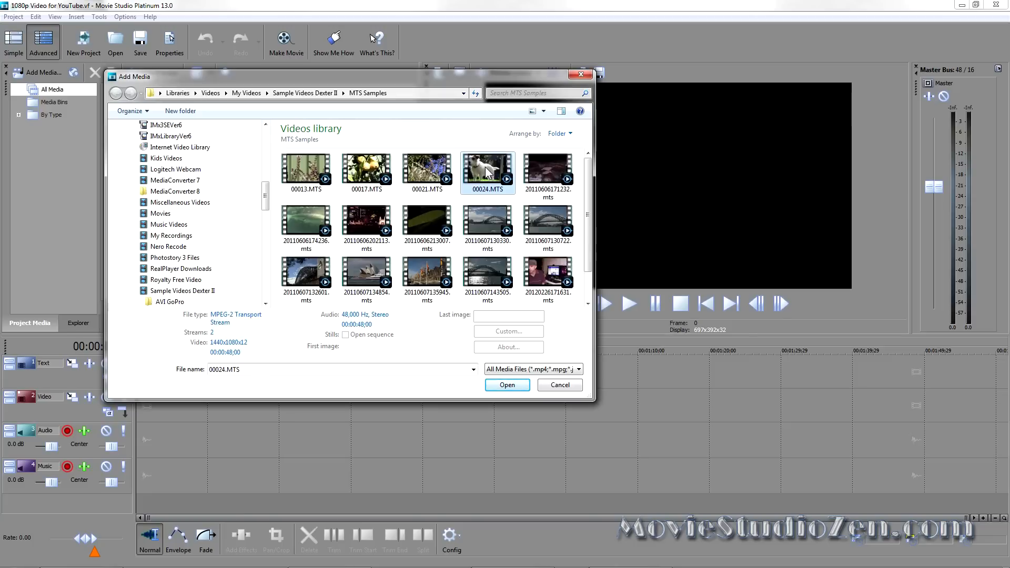
{"action": "key", "text": "ctrl"}
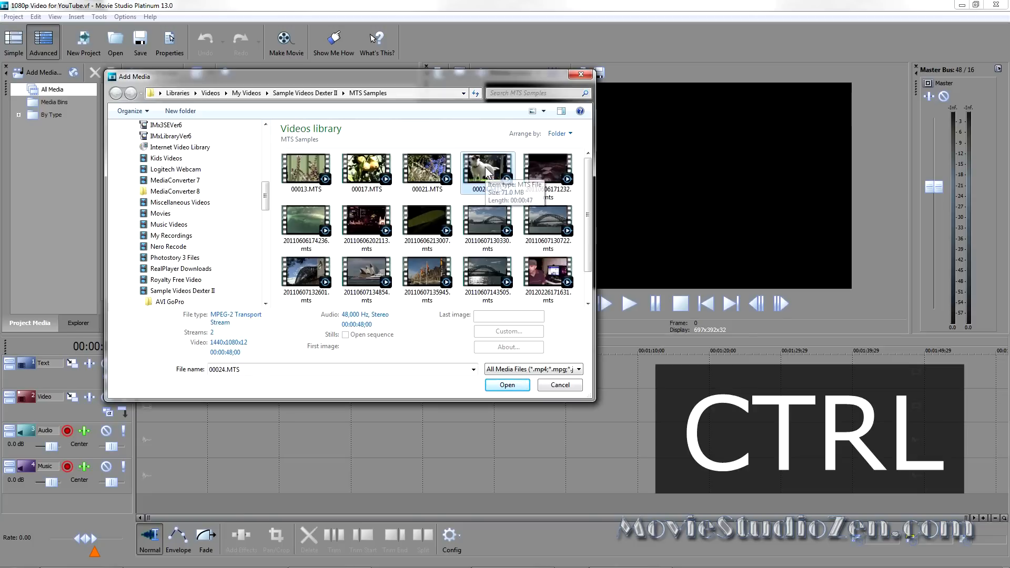
{"action": "left_click", "coordinate": [366, 275], "text": "ctrl"}
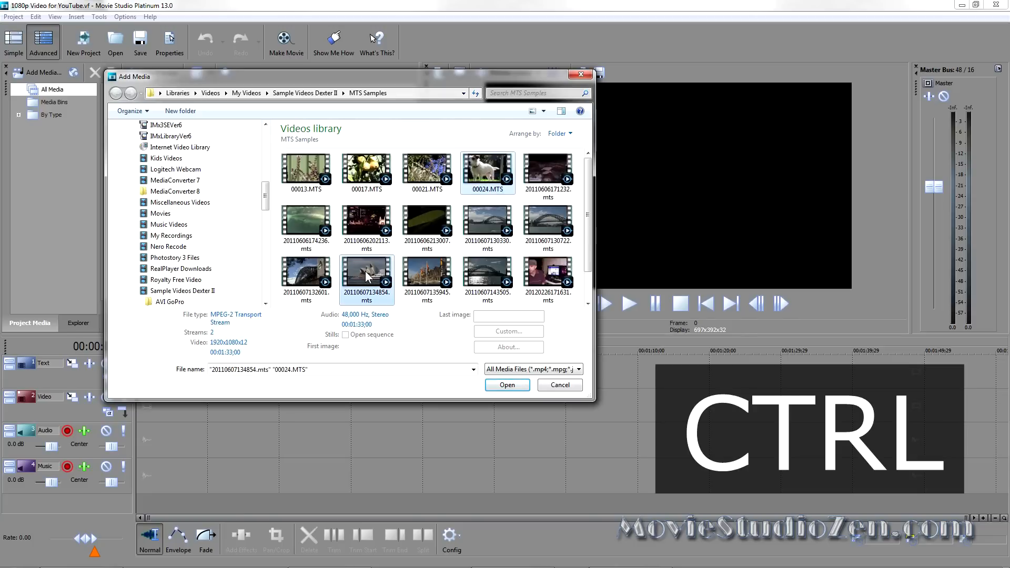
{"action": "left_click", "coordinate": [501, 382]}
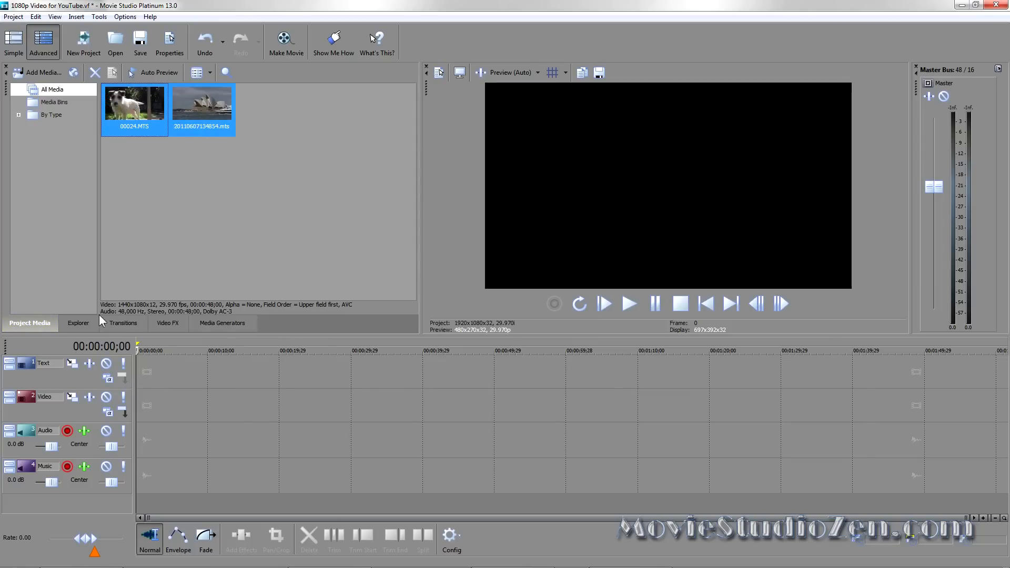
Browse in the Explorer to Videos > Sample Videos Dexter II > MTS Samples and show the files as thumbnails.
{"action": "left_click", "coordinate": [80, 321]}
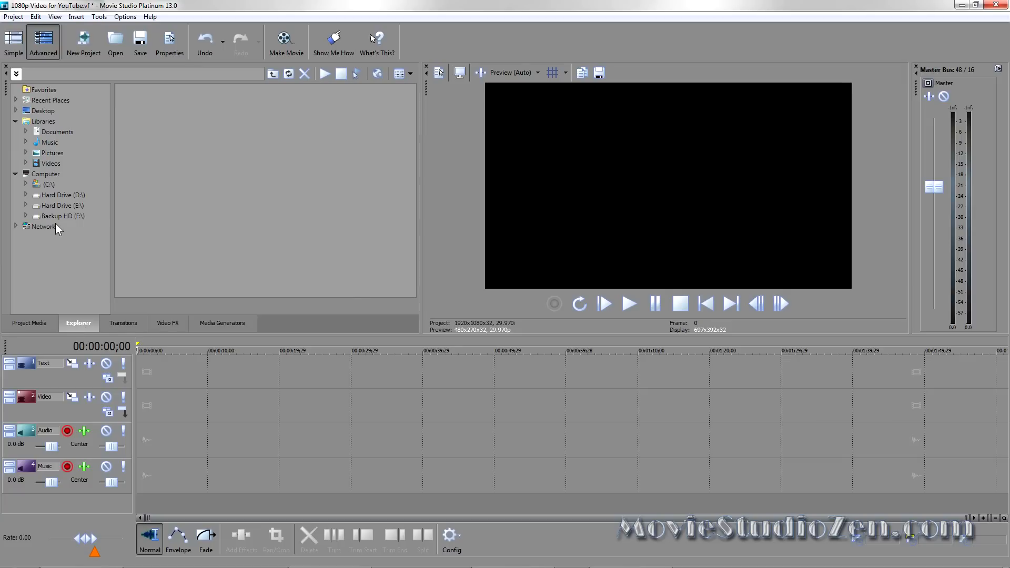
{"action": "left_click", "coordinate": [56, 164]}
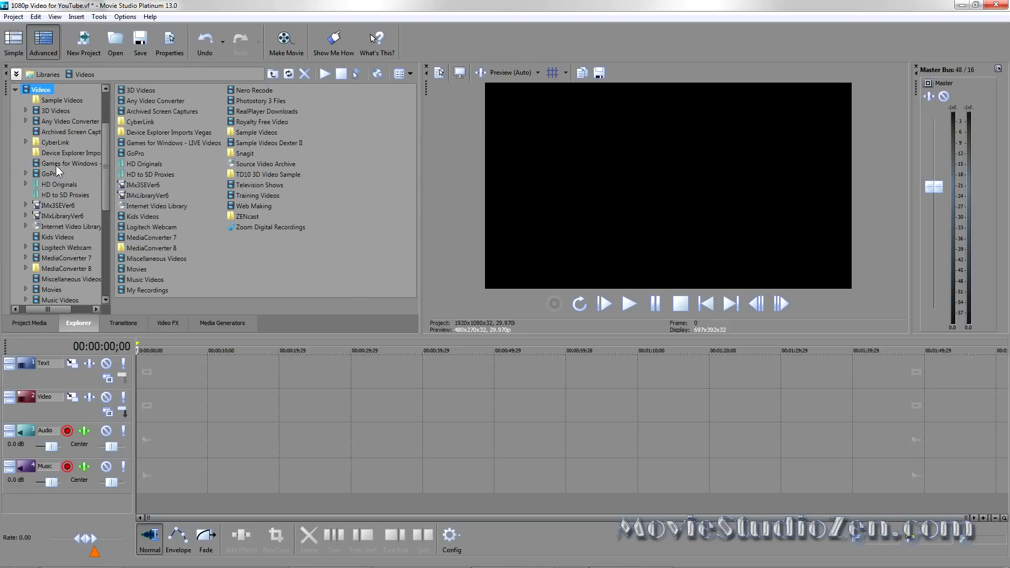
{"action": "double_click", "coordinate": [254, 142]}
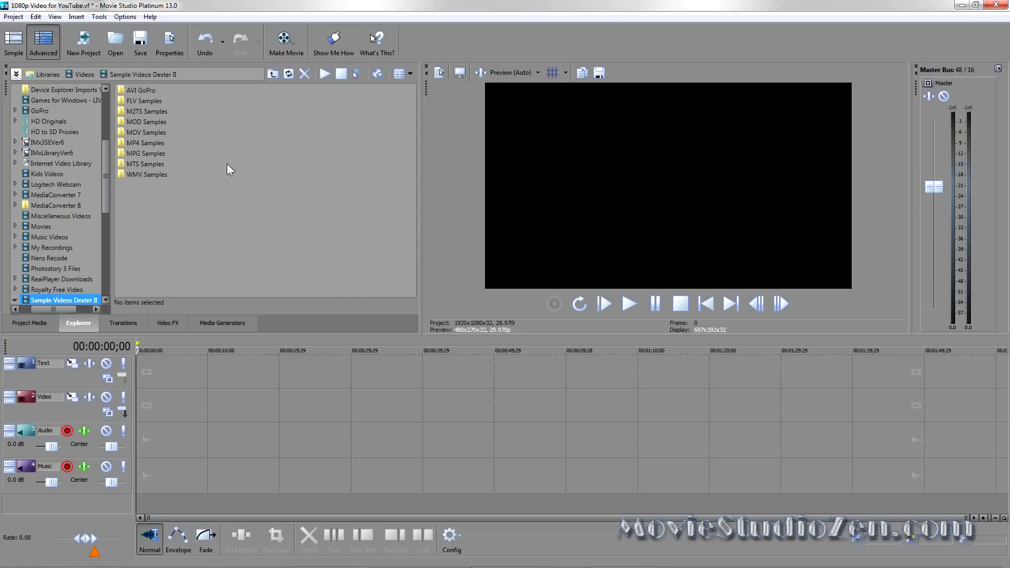
{"action": "double_click", "coordinate": [145, 163]}
{"action": "left_click", "coordinate": [145, 164]}
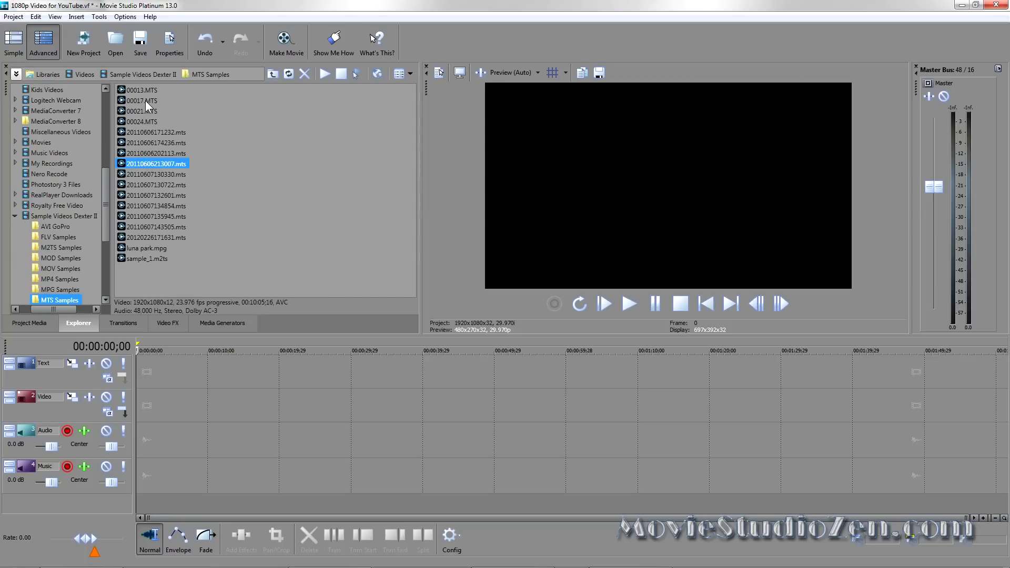
{"action": "left_click", "coordinate": [411, 74]}
{"action": "left_click", "coordinate": [410, 109]}
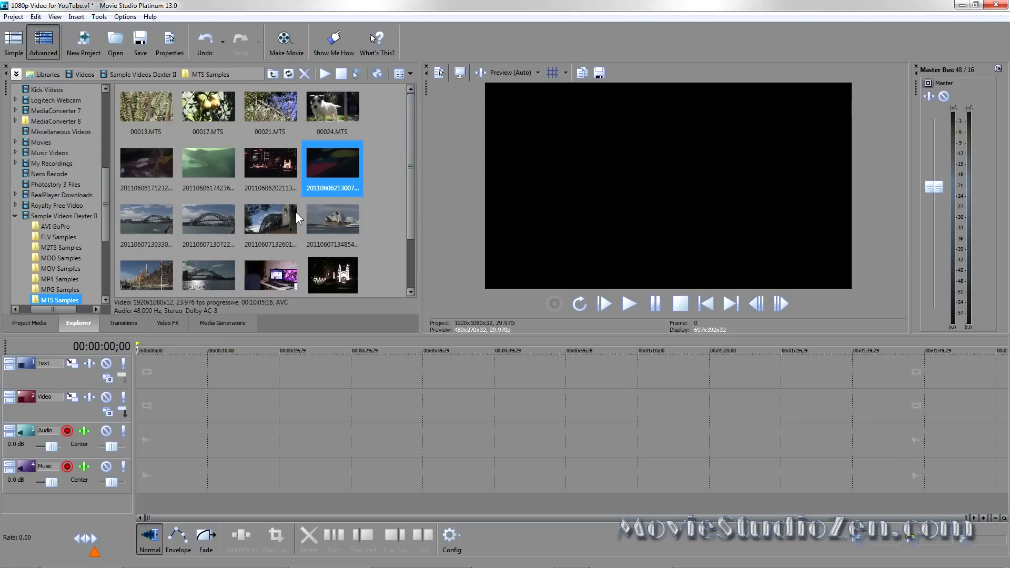
Add the clip 20110607130330.mts to the Video track and shift it to start at about 15 seconds on the timeline.
{"action": "double_click", "coordinate": [140, 223]}
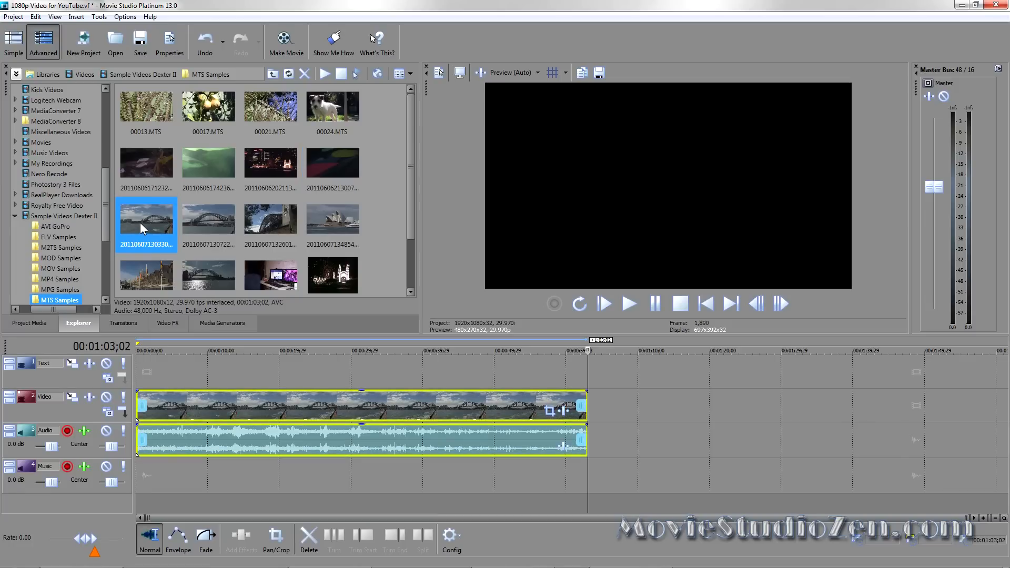
{"action": "left_click", "coordinate": [309, 371]}
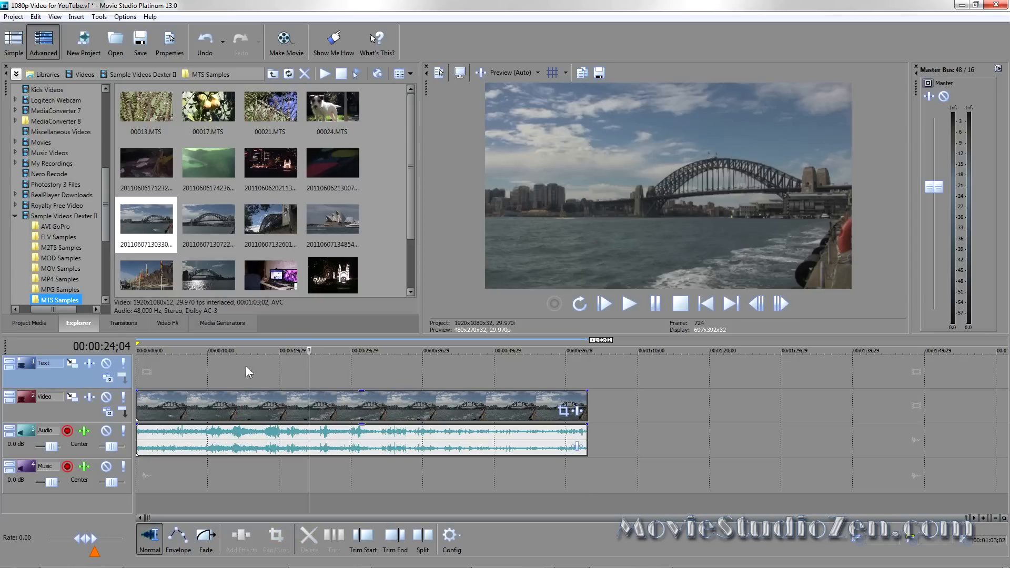
{"action": "left_click", "coordinate": [26, 324]}
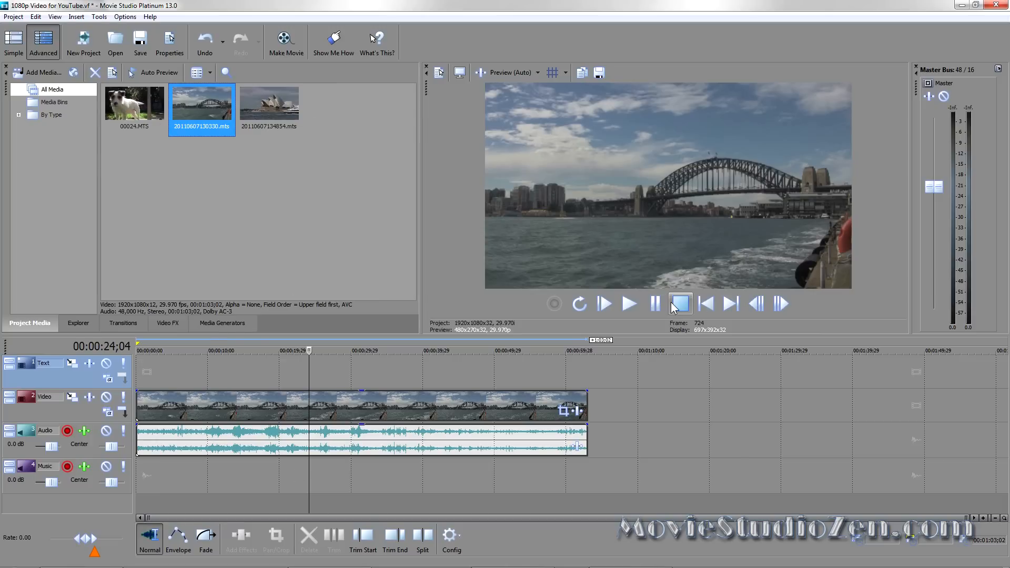
{"action": "left_click", "coordinate": [706, 305]}
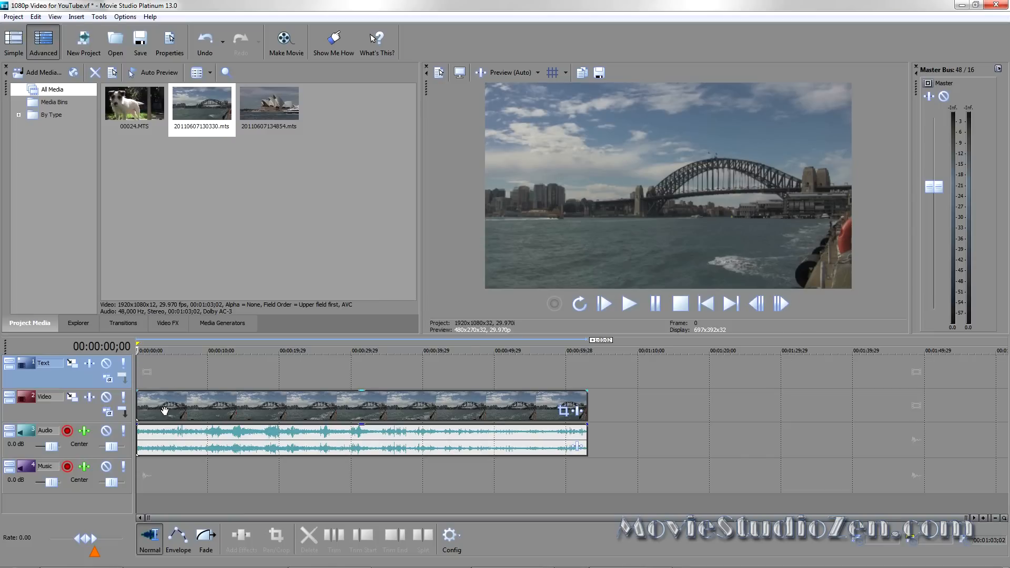
{"action": "left_click_drag", "start_coordinate": [164, 410], "coordinate": [275, 411]}
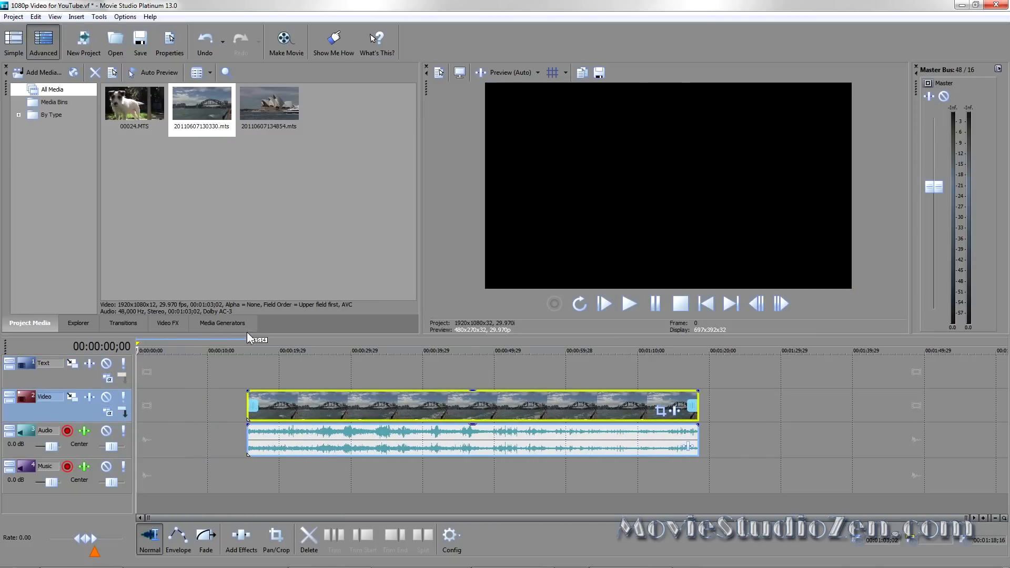
Add a Titles & Text event with the (Default) preset at the very start of the Text track.
{"action": "left_click", "coordinate": [215, 324]}
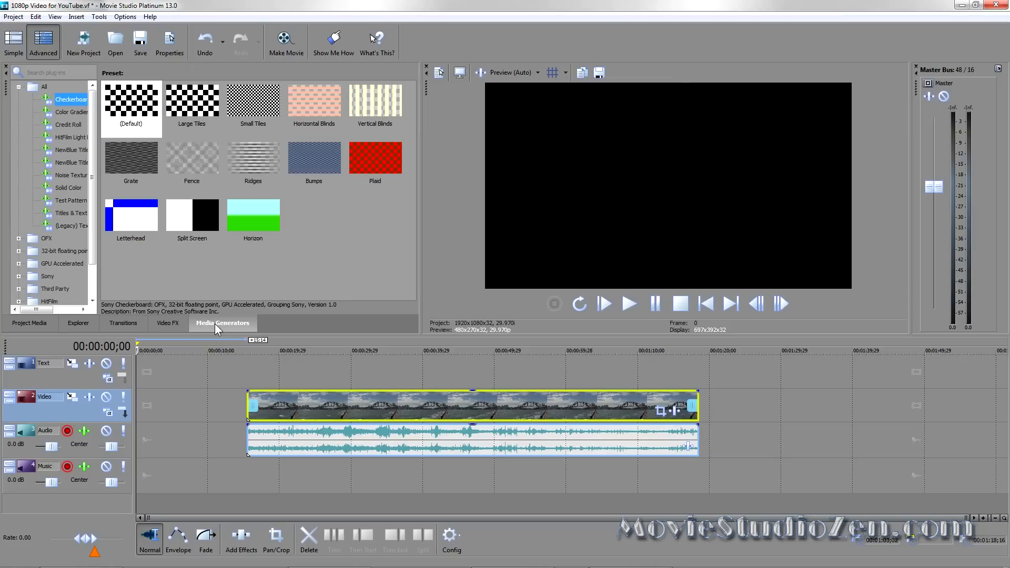
{"action": "left_click_drag", "start_coordinate": [100, 227], "coordinate": [132, 230]}
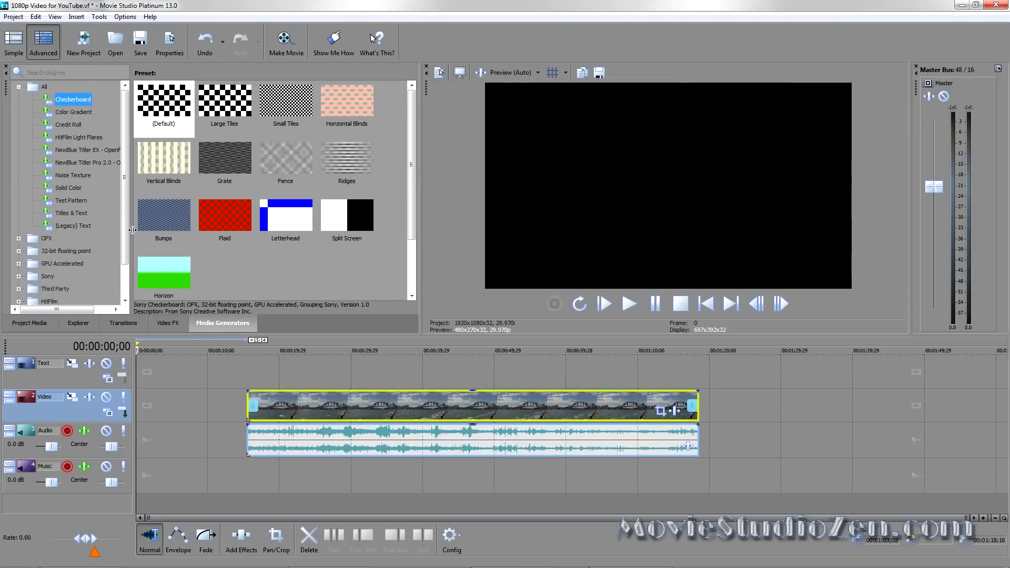
{"action": "left_click", "coordinate": [67, 214]}
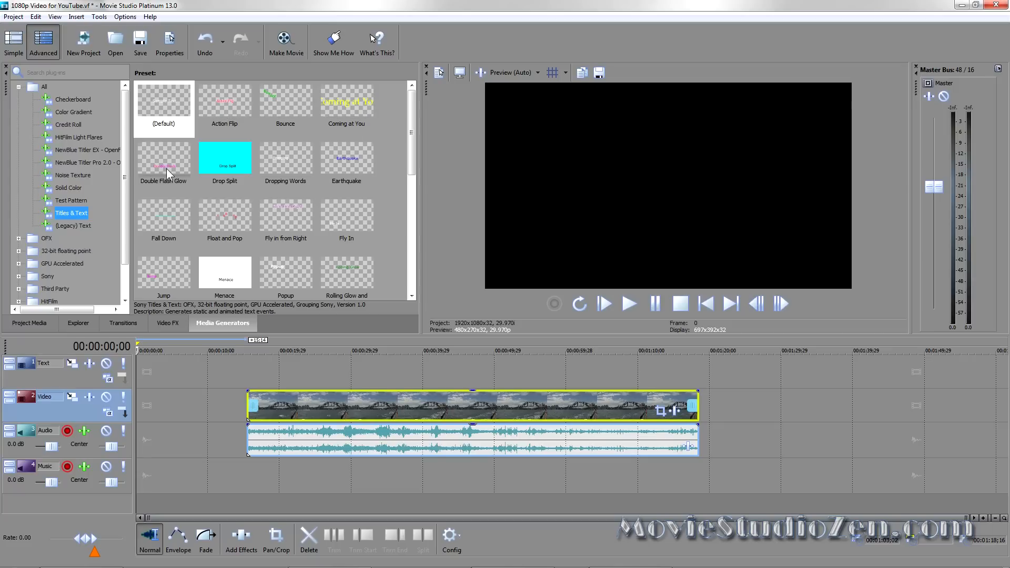
{"action": "left_click_drag", "start_coordinate": [159, 97], "coordinate": [133, 373]}
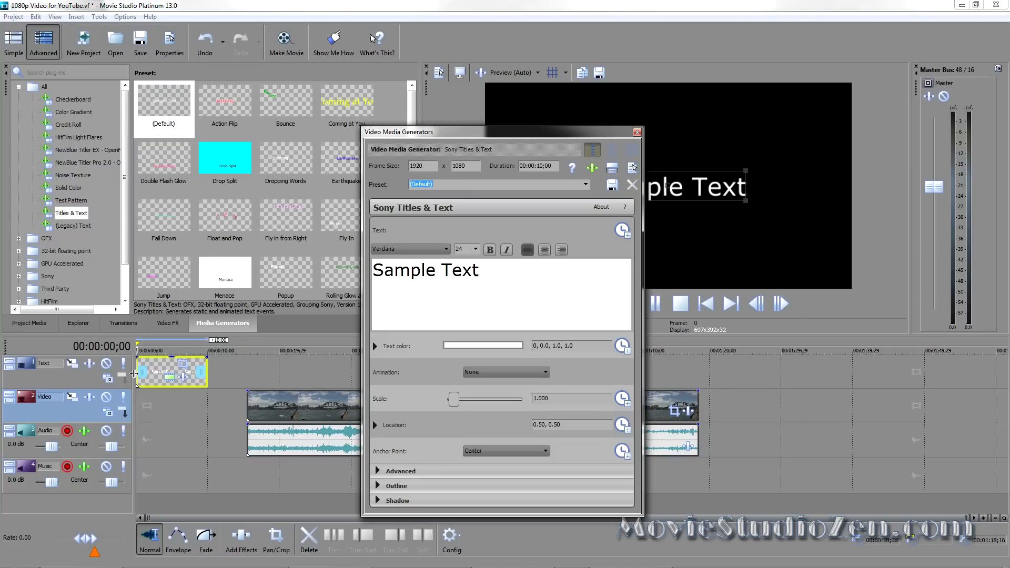
Replace the title's sample text with "1080p Video for YouTube".
{"action": "left_click_drag", "start_coordinate": [523, 136], "coordinate": [407, 129]}
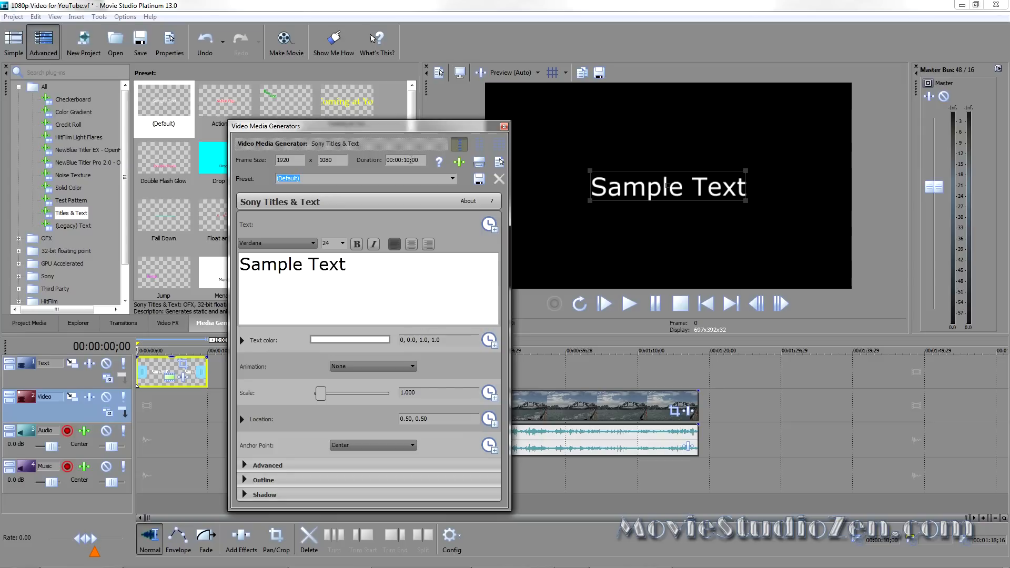
{"action": "left_click_drag", "start_coordinate": [350, 267], "coordinate": [223, 265]}
{"action": "type", "text": "10"}
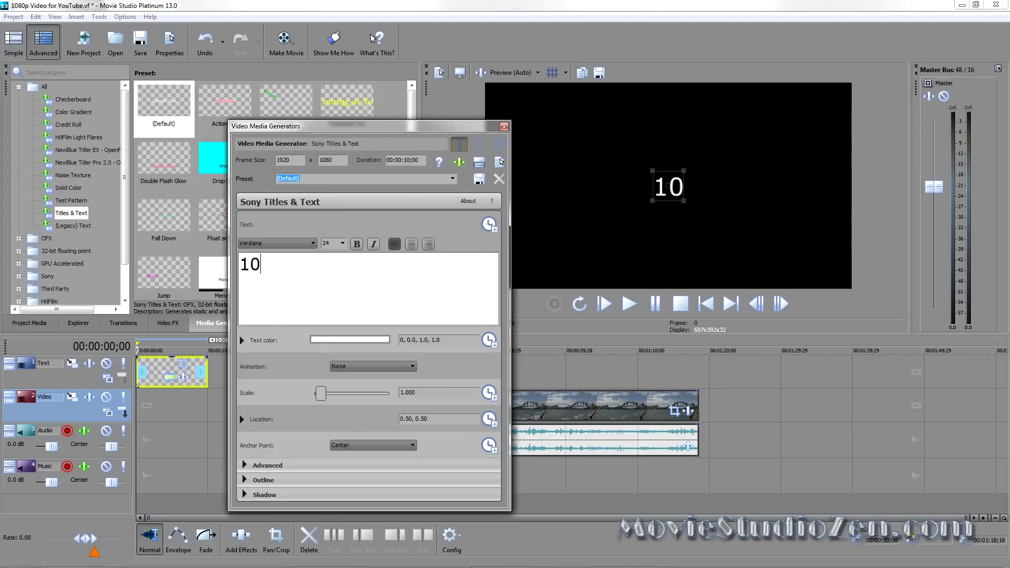
{"action": "type", "text": "80p Video fort"}
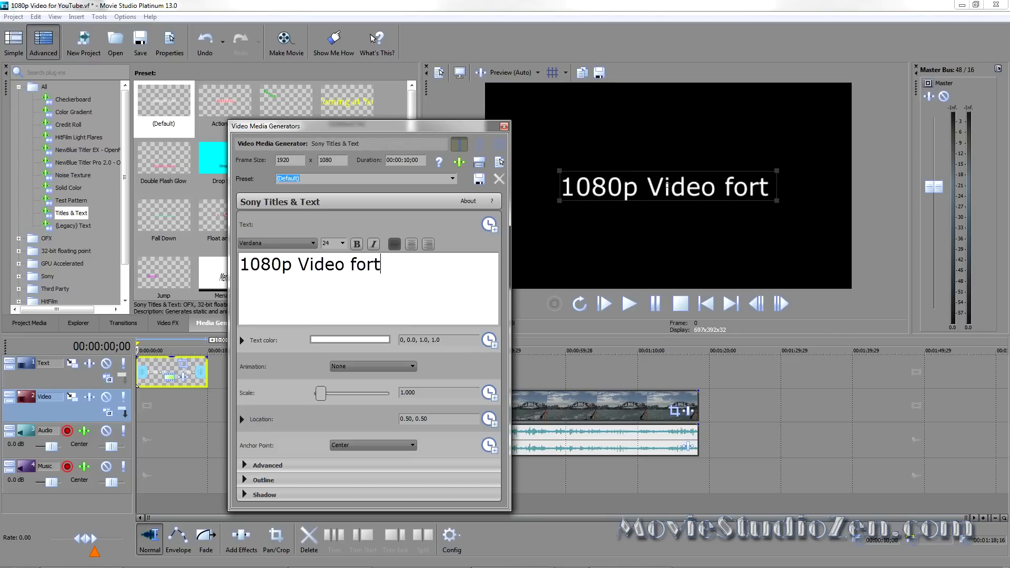
{"action": "key", "text": "BackSpace"}
{"action": "type", "text": "YouTube"}
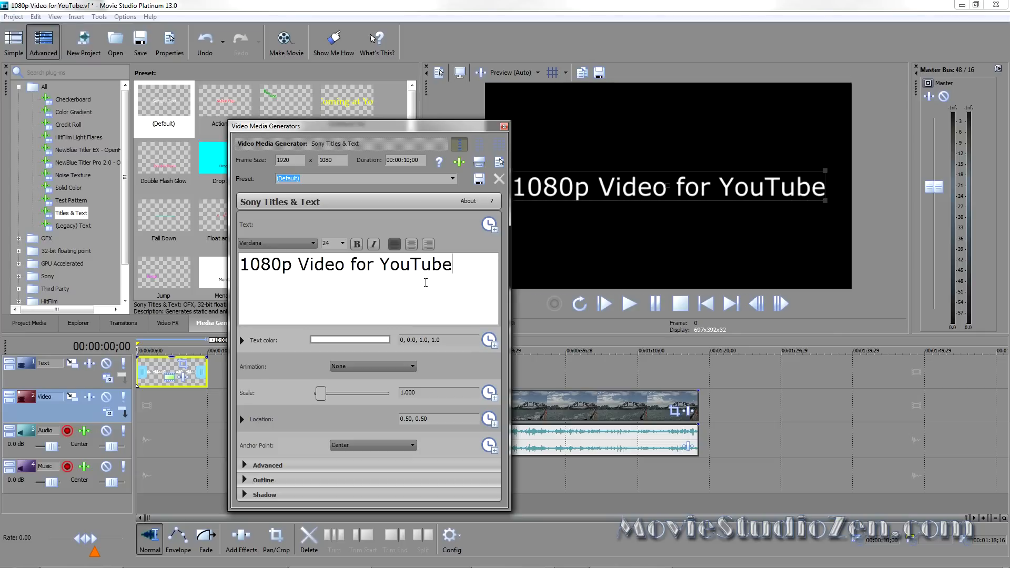
Try a different font size on the whole title text and return it to 24.
{"action": "left_click_drag", "start_coordinate": [452, 262], "coordinate": [240, 263]}
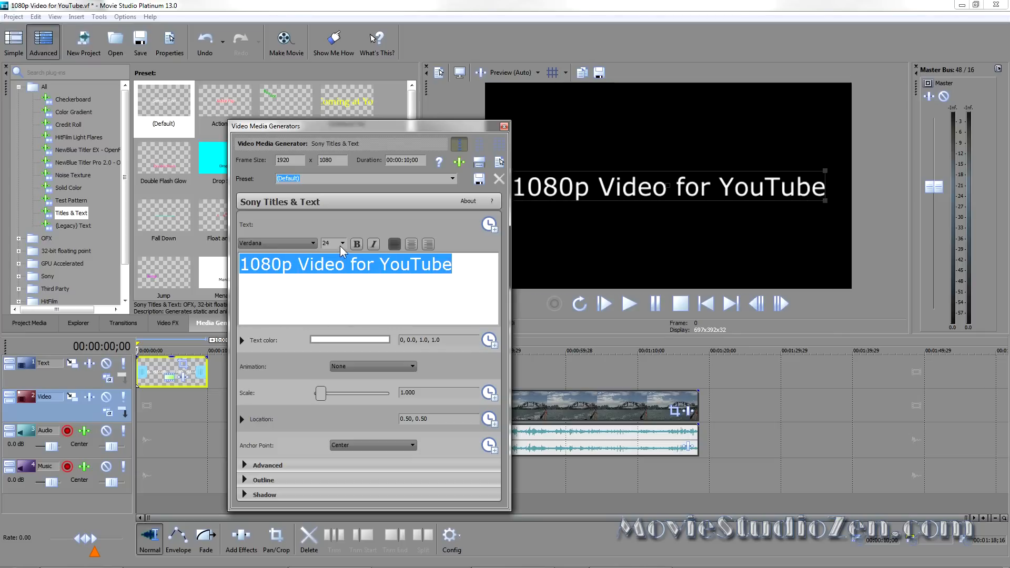
{"action": "left_click", "coordinate": [342, 243]}
{"action": "left_click", "coordinate": [334, 322]}
{"action": "left_click", "coordinate": [343, 243]}
{"action": "left_click", "coordinate": [334, 307]}
Set the title's text color to purple, HSV 278, 0.8, 1.0, 1.0.
{"action": "left_click", "coordinate": [350, 340]}
{"action": "left_click", "coordinate": [349, 375]}
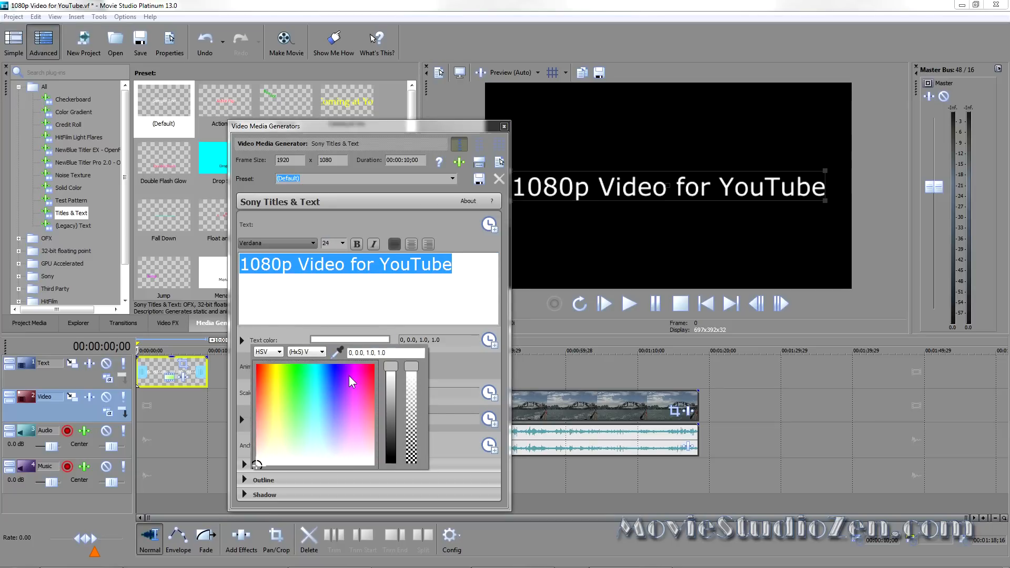
{"action": "left_click", "coordinate": [344, 392]}
{"action": "left_click_drag", "start_coordinate": [346, 392], "coordinate": [325, 398]}
{"action": "left_click", "coordinate": [380, 309]}
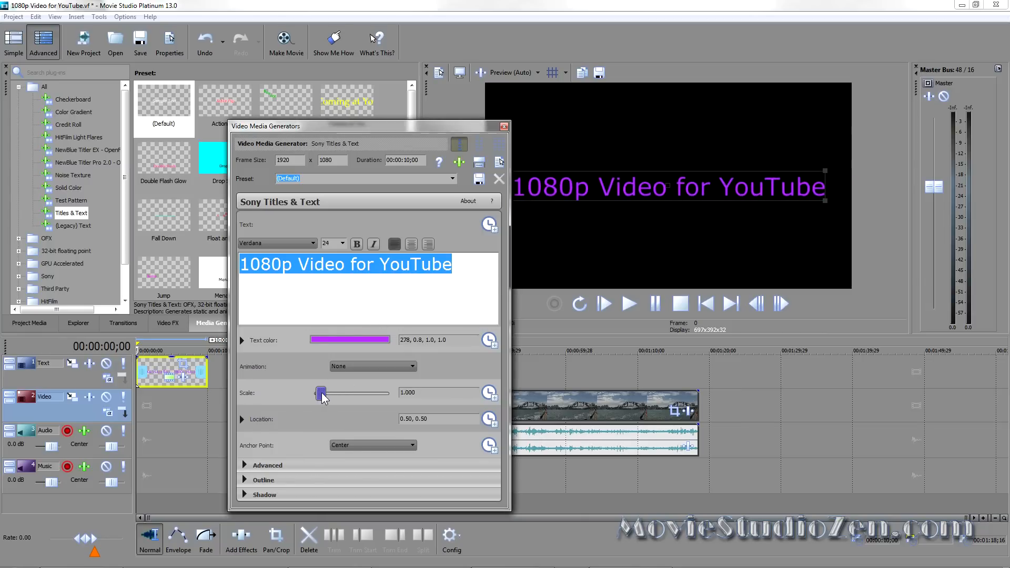
Shift the title's location to 0.49, 0.52 and close the generator settings.
{"action": "left_click", "coordinate": [242, 419]}
{"action": "mouse_move", "coordinate": [399, 462]}
{"action": "left_mouse_down"}
{"action": "mouse_move", "coordinate": [388, 449]}
{"action": "mouse_move", "coordinate": [399, 463]}
{"action": "left_mouse_up"}
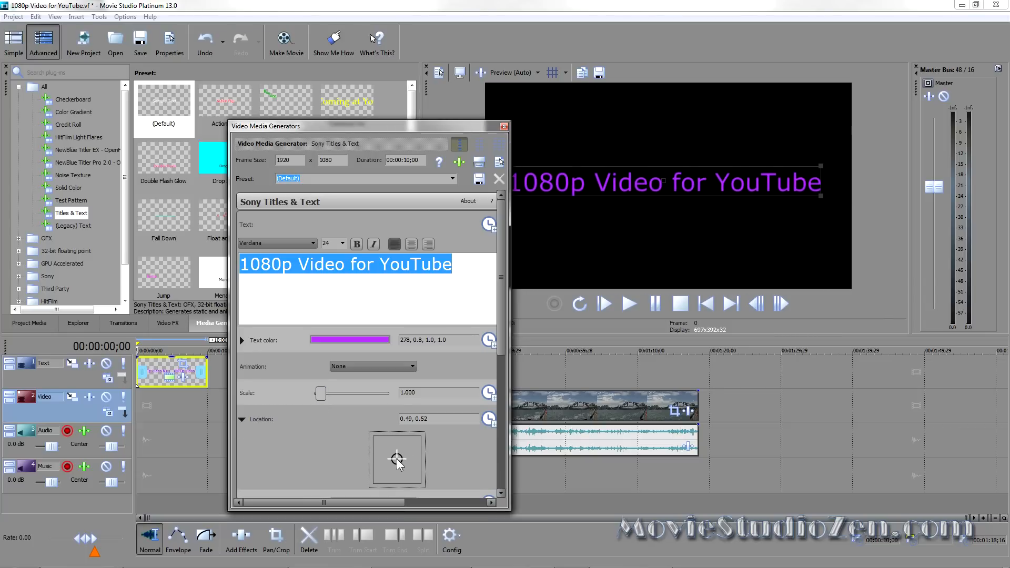
{"action": "left_click", "coordinate": [504, 127]}
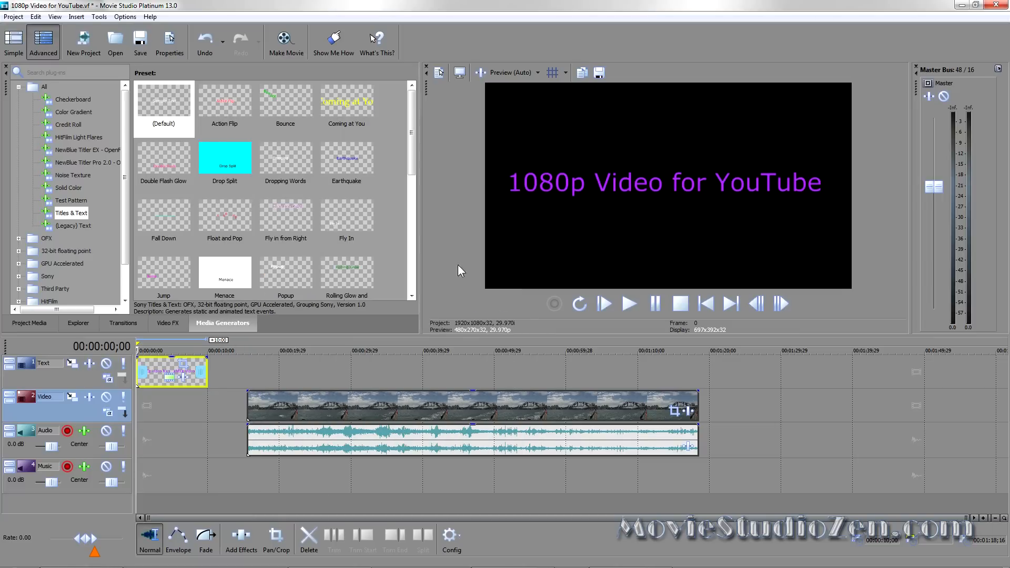
Enlarge the timeline around the title event and place the playhead at 00:00:05;00.
{"action": "left_click", "coordinate": [172, 438]}
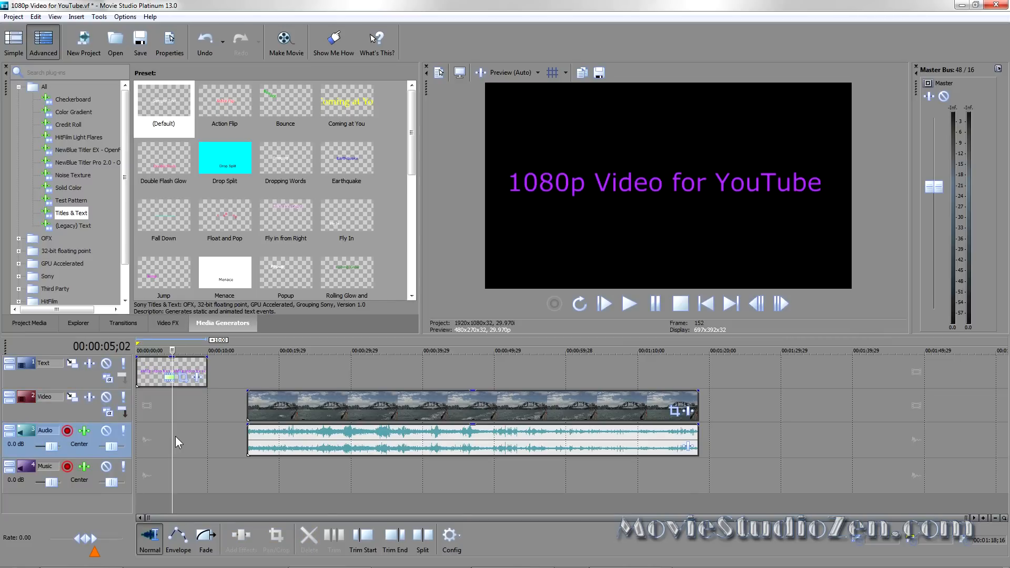
{"action": "scroll", "coordinate": [175, 437], "scroll_direction": "up", "scroll_amount": 3}
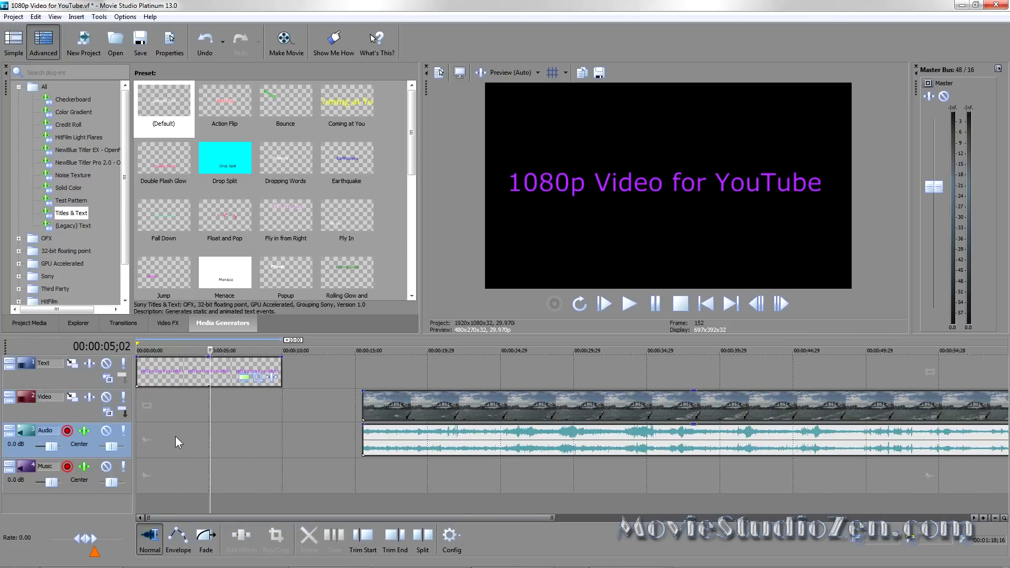
{"action": "scroll", "coordinate": [175, 437], "scroll_direction": "up", "scroll_amount": 3}
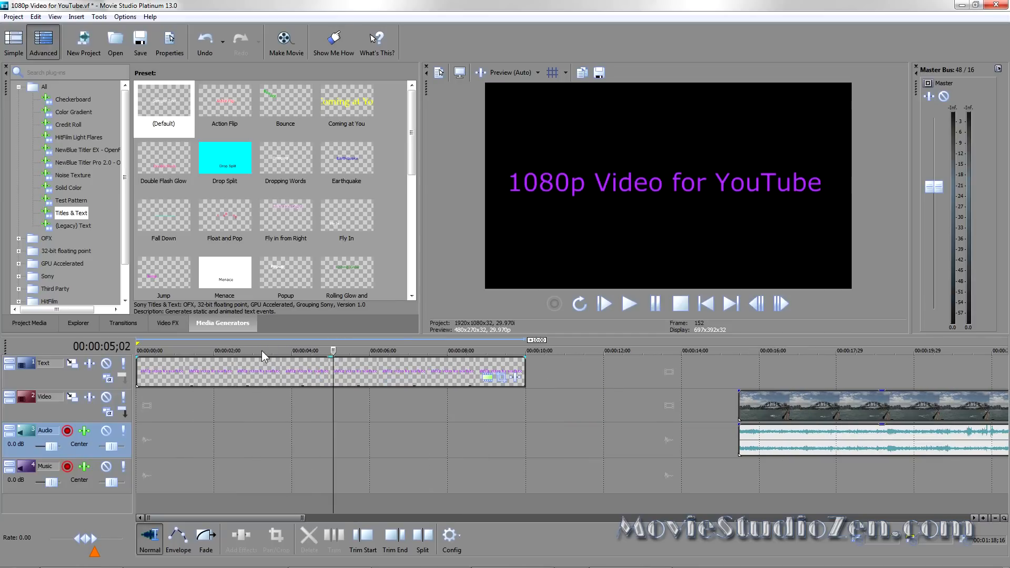
{"action": "left_click_drag", "start_coordinate": [333, 416], "coordinate": [331, 413]}
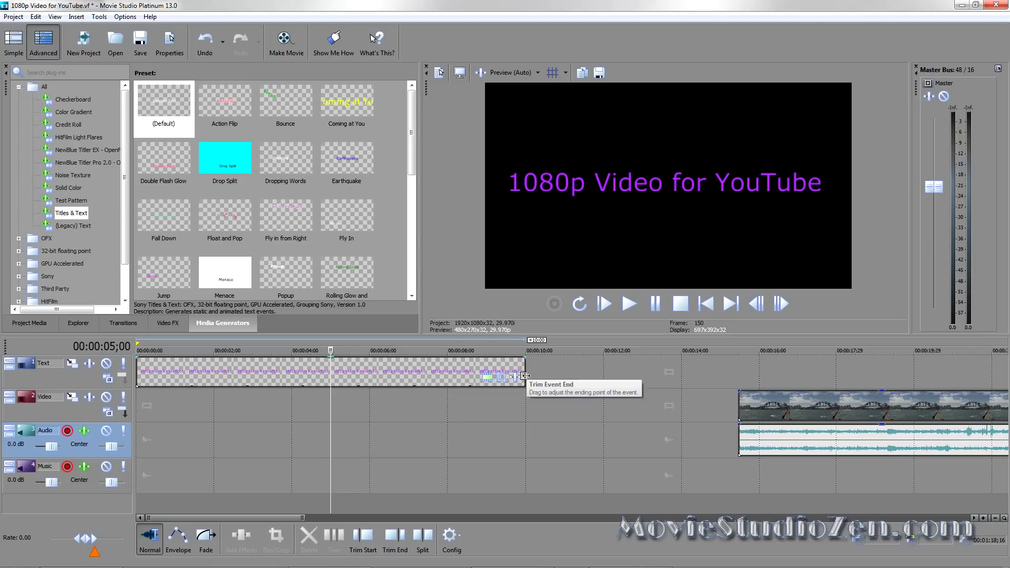
Try trimming the end of the title event back to 00:00:05;00 on the timeline, and undo the trim.
{"action": "left_click_drag", "start_coordinate": [524, 372], "coordinate": [331, 378]}
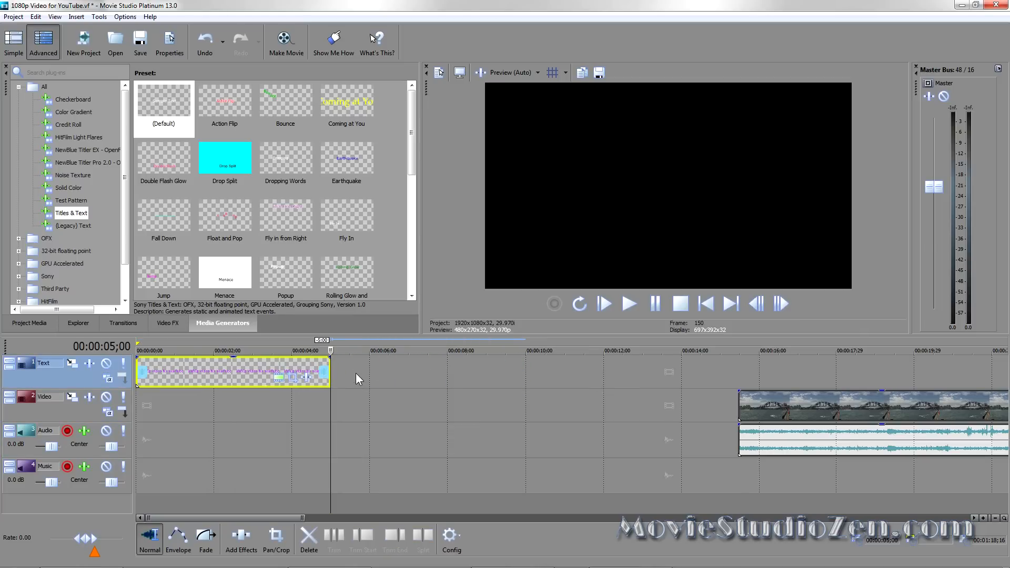
{"action": "key", "text": "ctrl+z"}
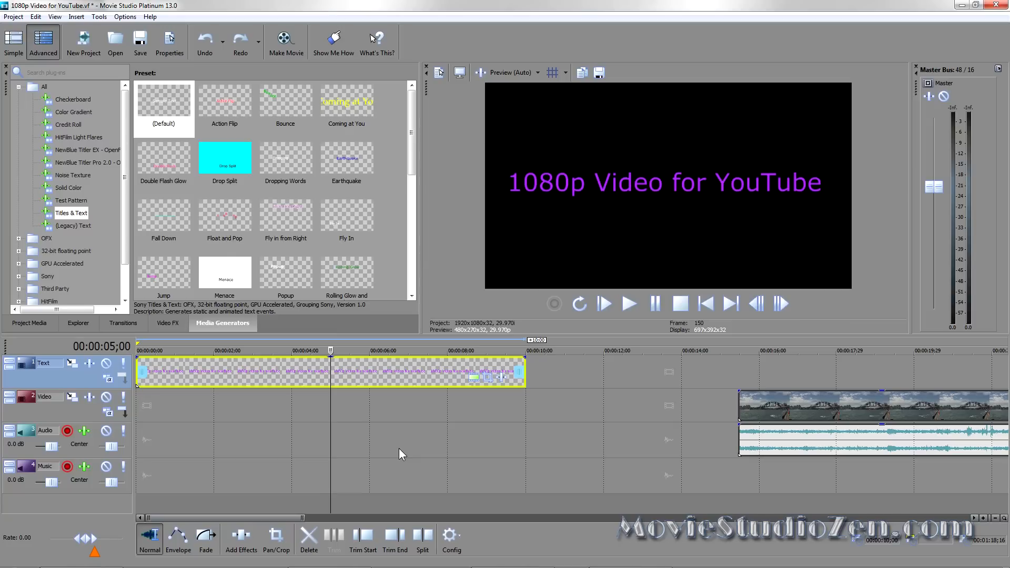
Try splitting the title event at 00:00:05;00 and cutting its second half, and undo both edits.
{"action": "key", "text": "s"}
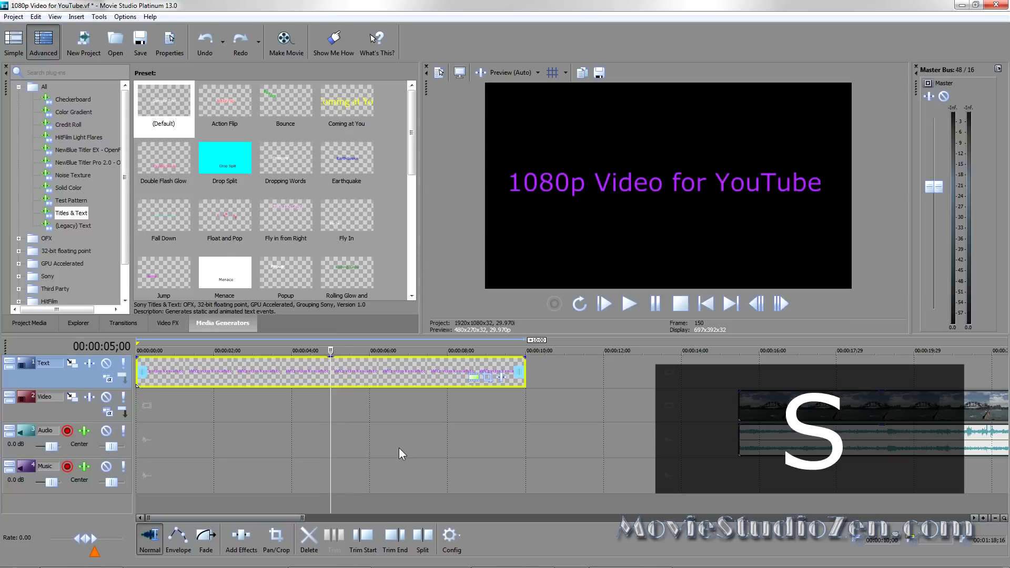
{"action": "key", "text": "s"}
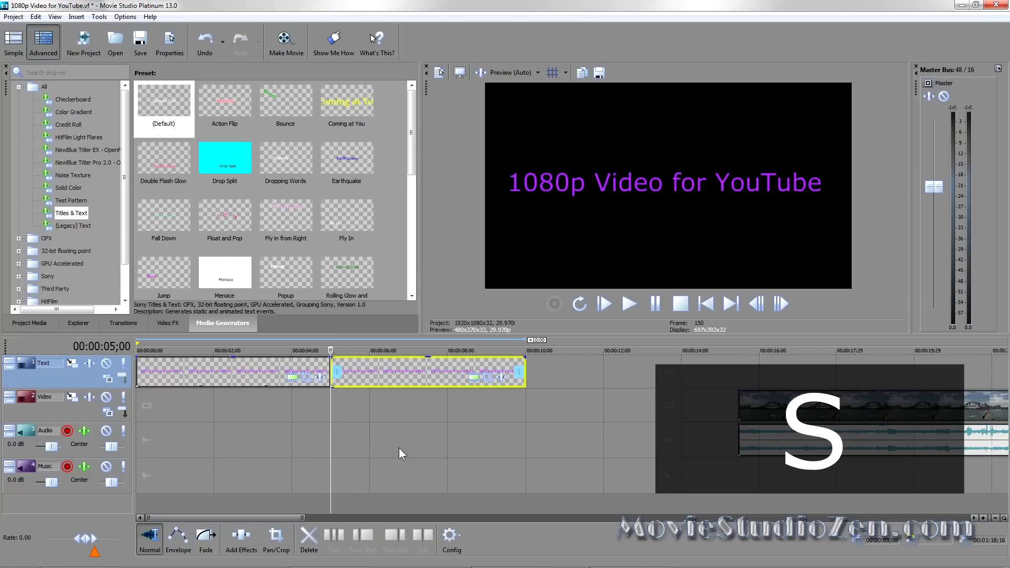
{"action": "right_click", "coordinate": [394, 367]}
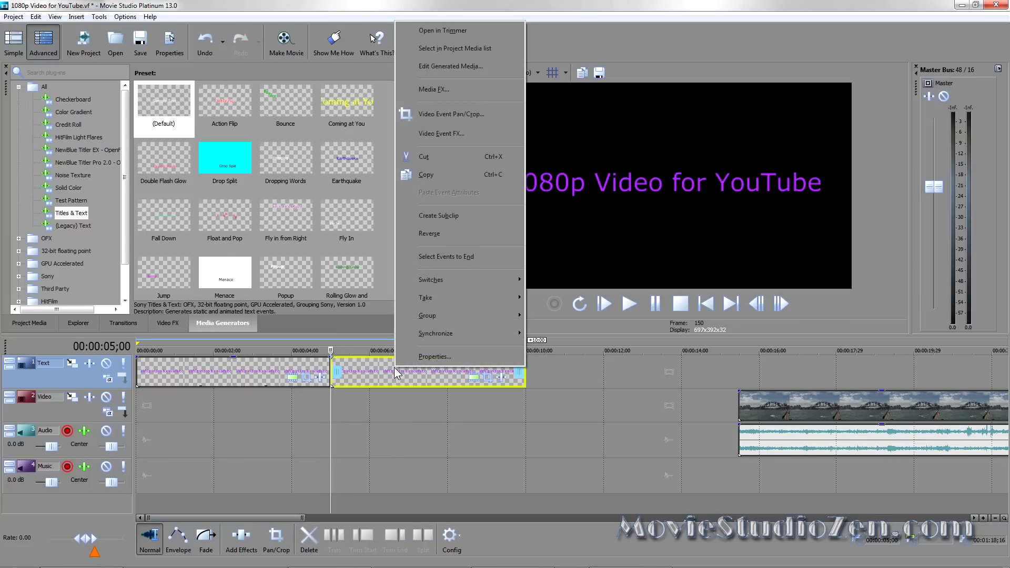
{"action": "left_click", "coordinate": [430, 156]}
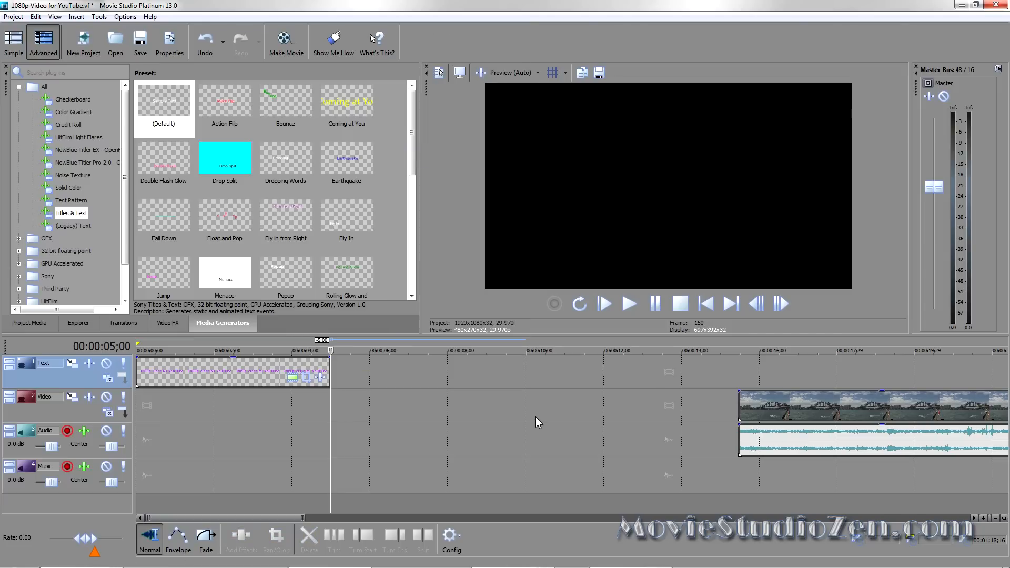
{"action": "key", "text": "ctrl+z"}
{"action": "key", "text": "ctrl+z"}
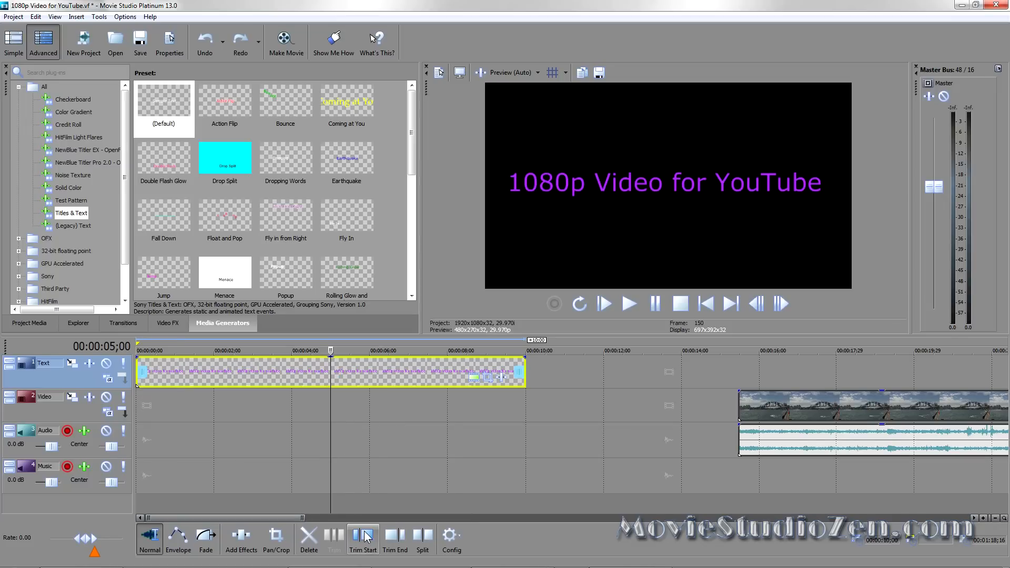
Try the Trim End command on the title event at the playhead, and undo it.
{"action": "left_click", "coordinate": [397, 536]}
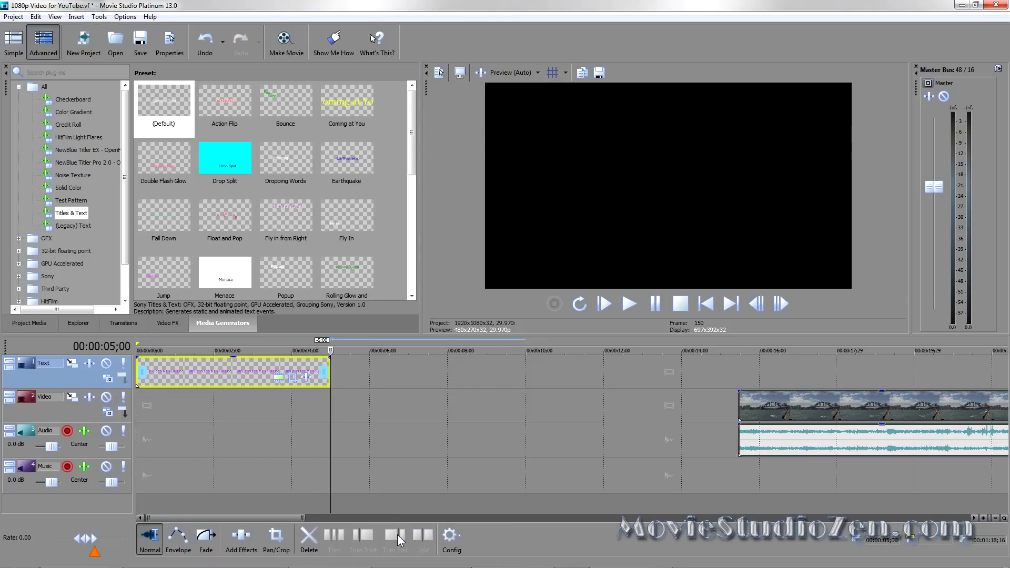
{"action": "key", "text": "ctrl+z"}
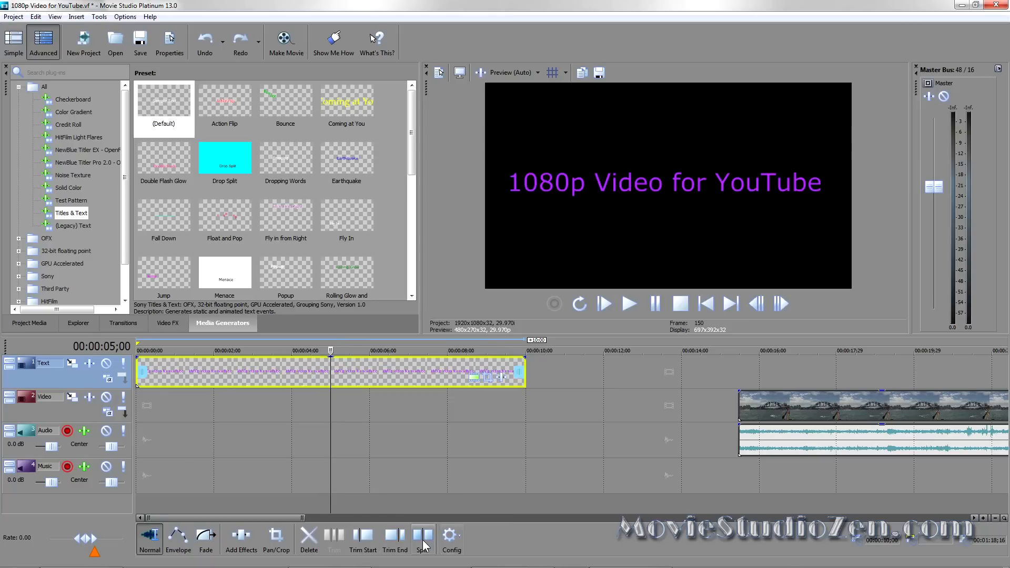
Split the title event at 00:00:05;00 and cut its second half, and move the bridge clip to start where the title ends.
{"action": "left_click", "coordinate": [424, 539]}
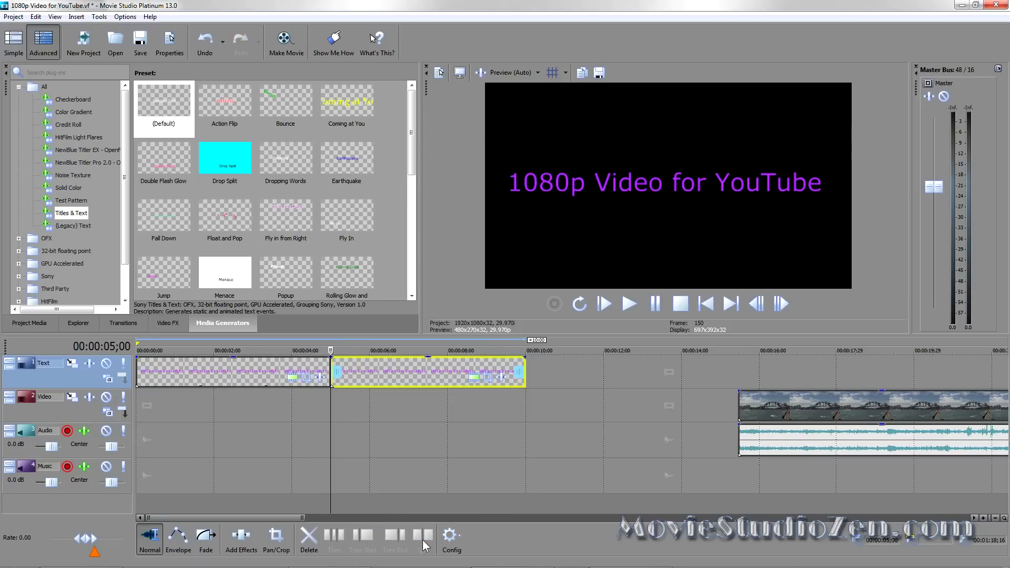
{"action": "right_click", "coordinate": [390, 375]}
{"action": "left_click", "coordinate": [427, 162]}
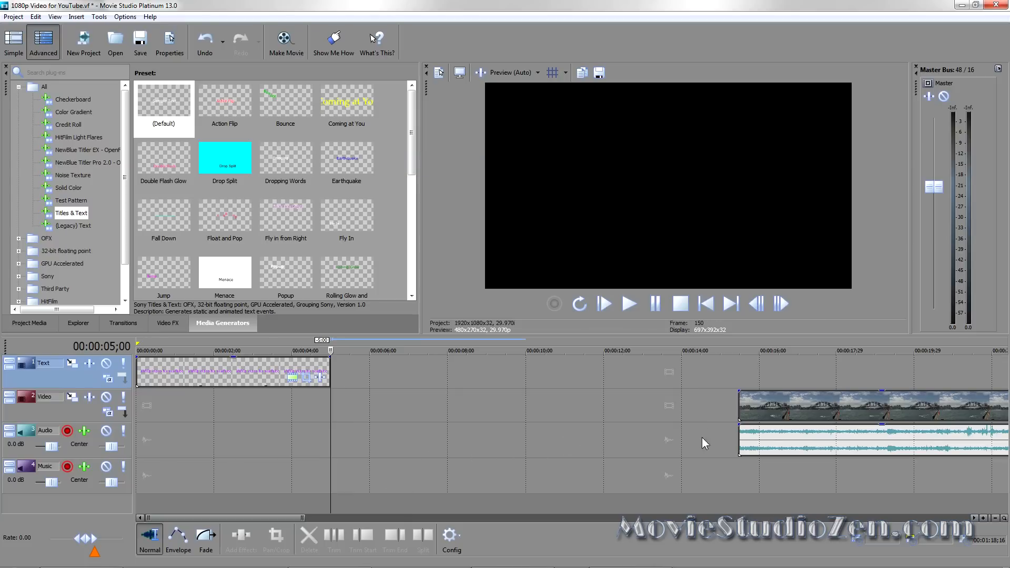
{"action": "left_click_drag", "start_coordinate": [877, 416], "coordinate": [471, 414]}
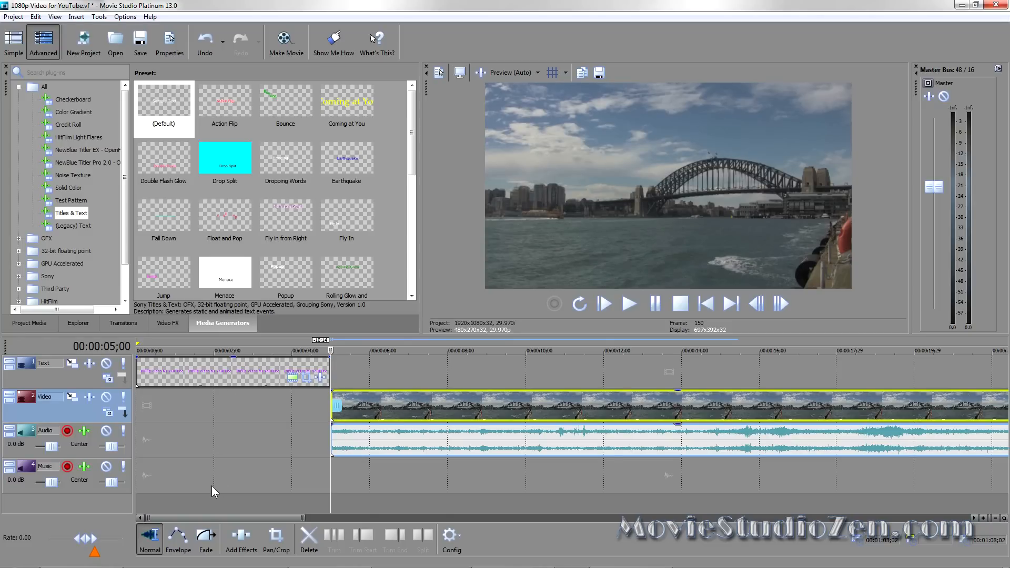
Use the Fade tool to give the title event a fade-in and a fade-out of about 1.5 seconds each.
{"action": "left_click", "coordinate": [209, 541]}
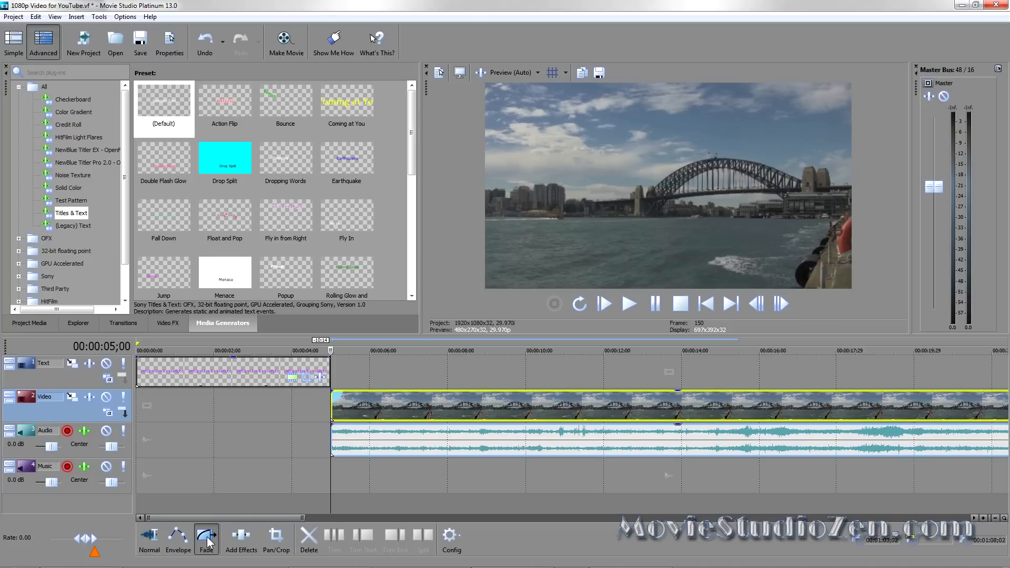
{"action": "left_click", "coordinate": [135, 357]}
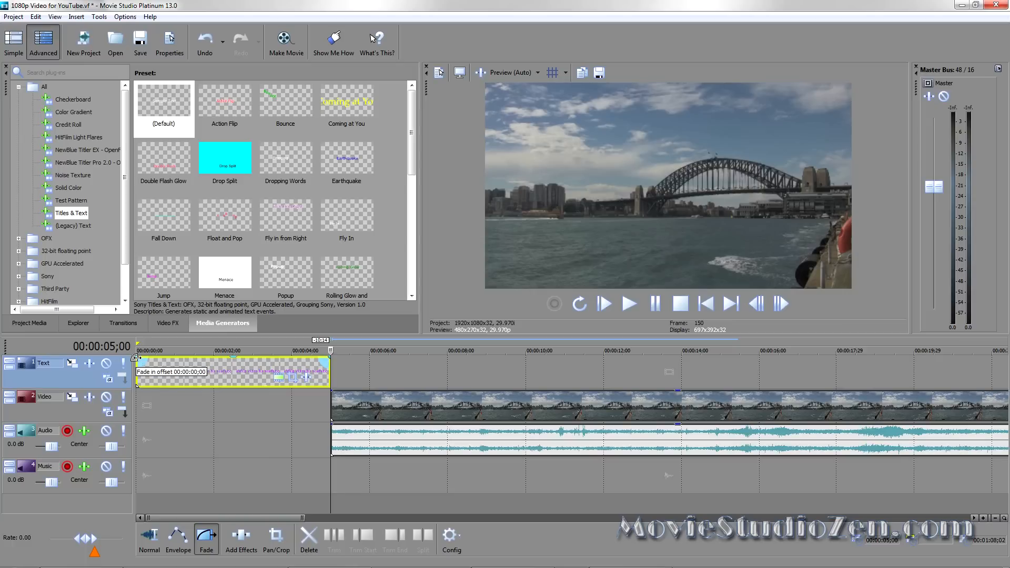
{"action": "left_click_drag", "start_coordinate": [135, 358], "coordinate": [194, 364]}
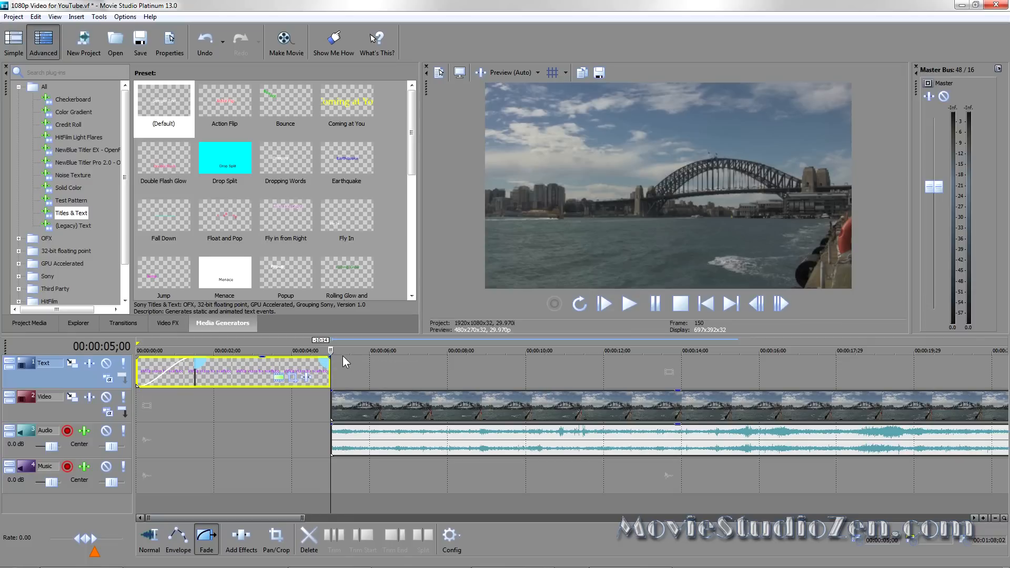
{"action": "left_click_drag", "start_coordinate": [332, 356], "coordinate": [273, 363]}
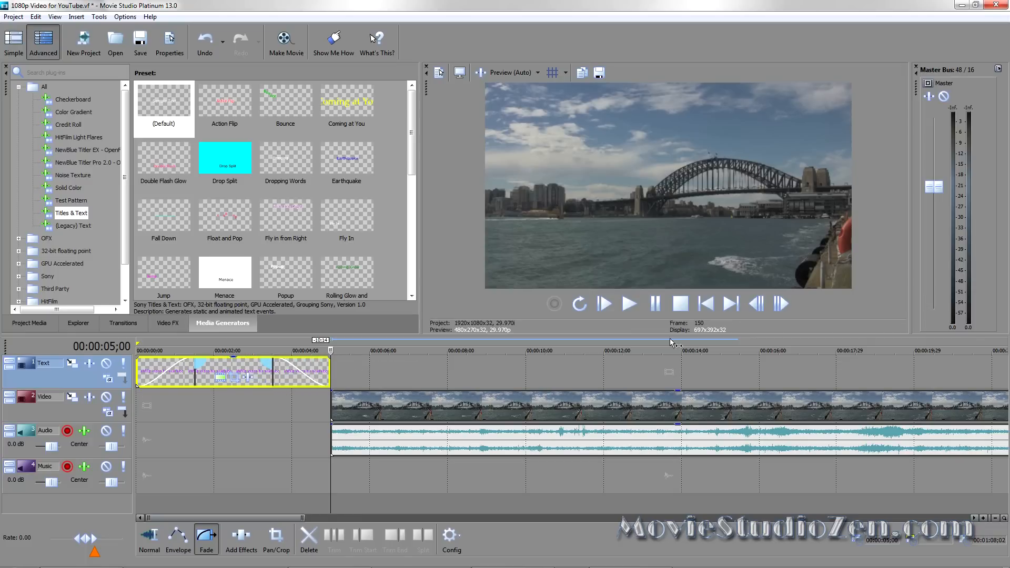
Play the project from the start to preview the title's fade-in and fade-out.
{"action": "left_click", "coordinate": [706, 303]}
{"action": "left_click", "coordinate": [628, 303]}
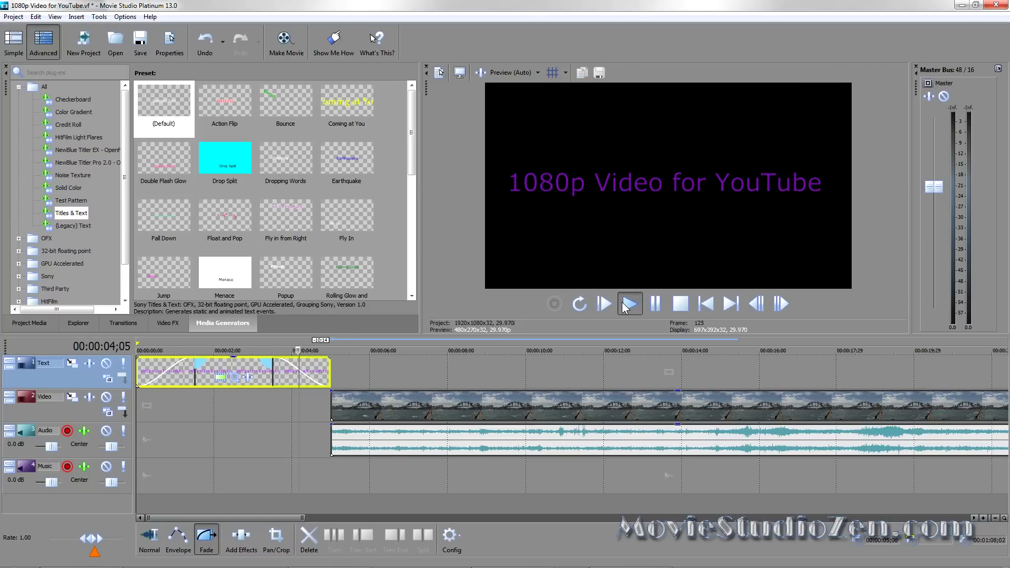
{"action": "left_click", "coordinate": [655, 304]}
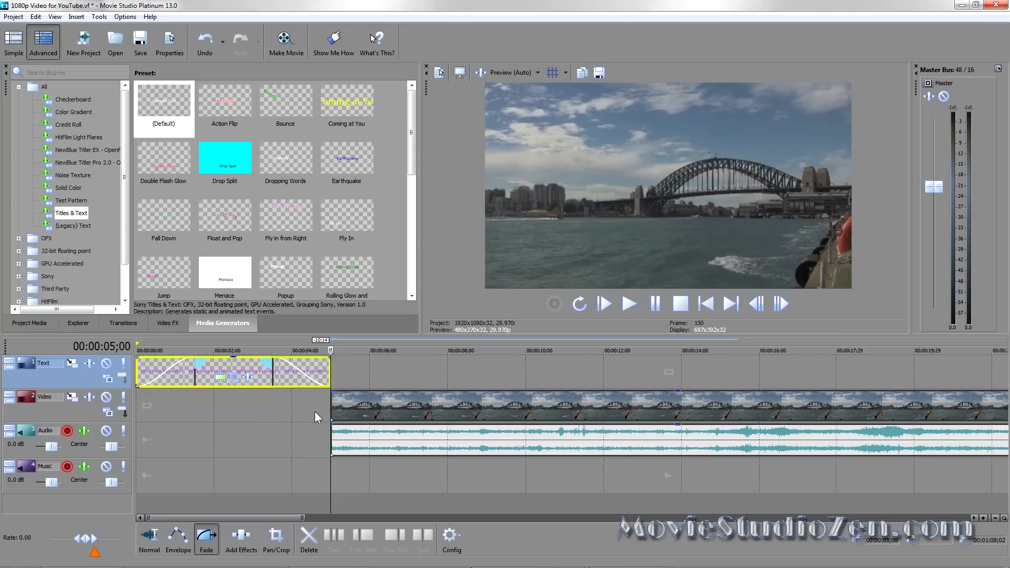
Move the bridge clip earlier to overlap the title's fade-out, and fade in its video and audio over about 1.5 seconds.
{"action": "left_click", "coordinate": [491, 409]}
{"action": "left_click_drag", "start_coordinate": [490, 409], "coordinate": [433, 414]}
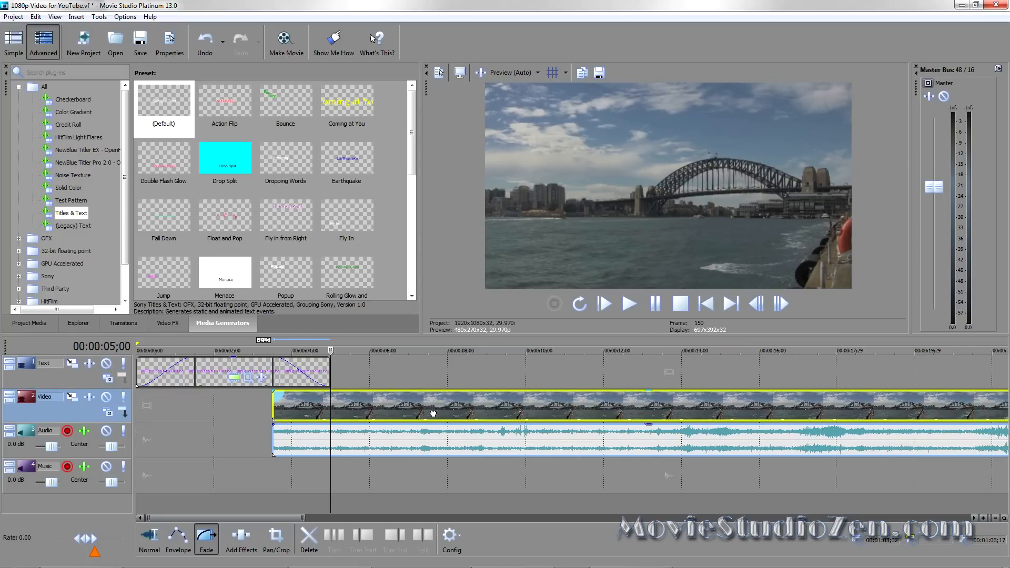
{"action": "left_click_drag", "start_coordinate": [272, 391], "coordinate": [326, 394]}
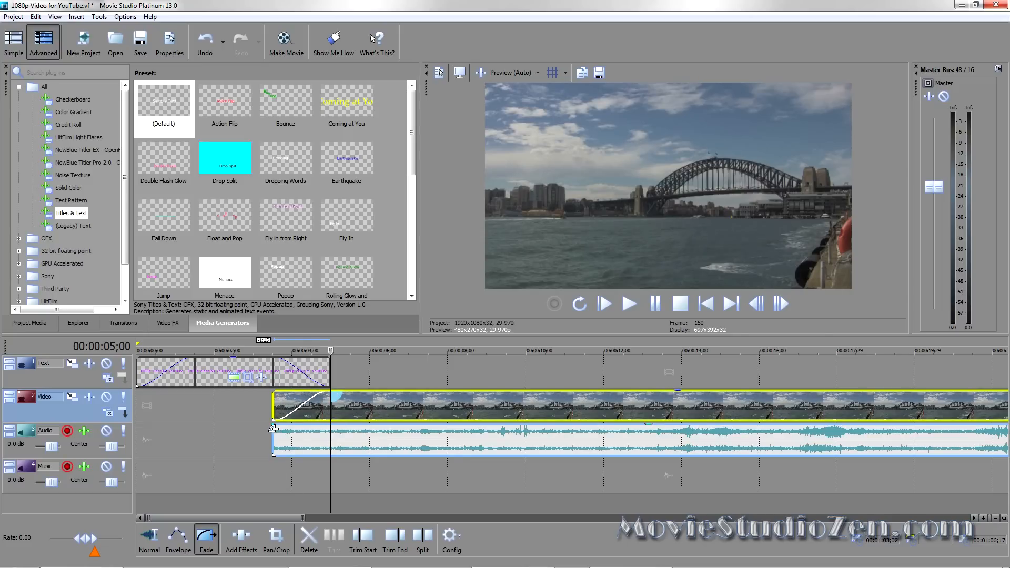
{"action": "left_click_drag", "start_coordinate": [272, 426], "coordinate": [332, 427]}
Play the overlap between the title and the bridge clip to preview the blended fades.
{"action": "left_click", "coordinate": [266, 481]}
{"action": "left_click", "coordinate": [628, 303]}
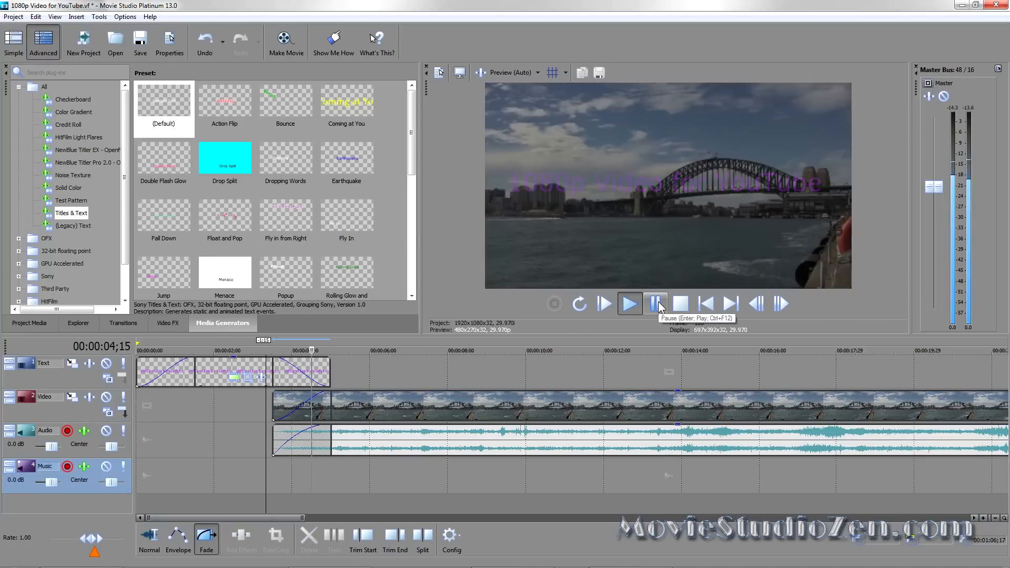
{"action": "left_click", "coordinate": [655, 304]}
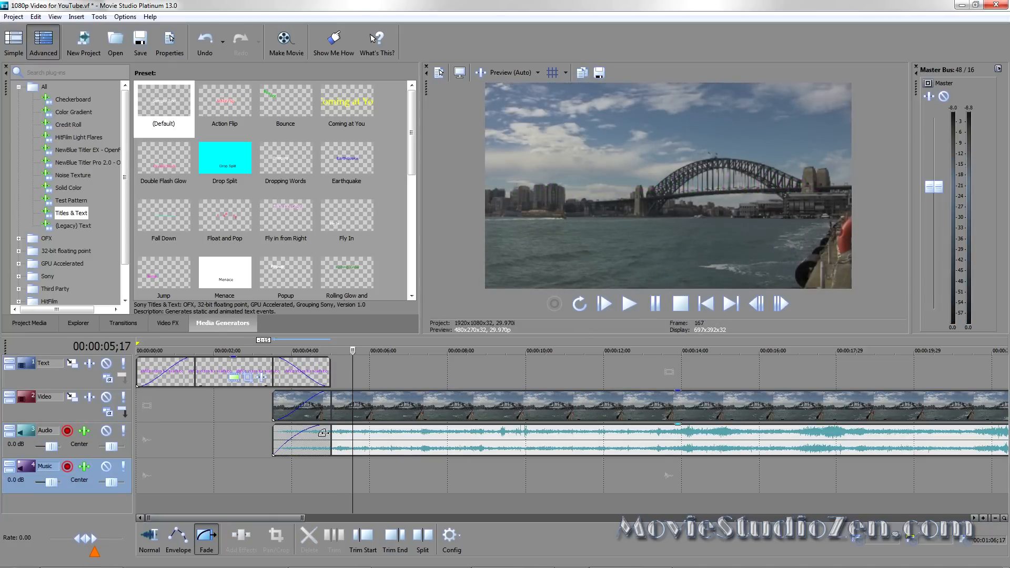
Remove the fade-in from the bridge clip's video and the fade-out from the title event.
{"action": "left_click_drag", "start_coordinate": [330, 418], "coordinate": [274, 417]}
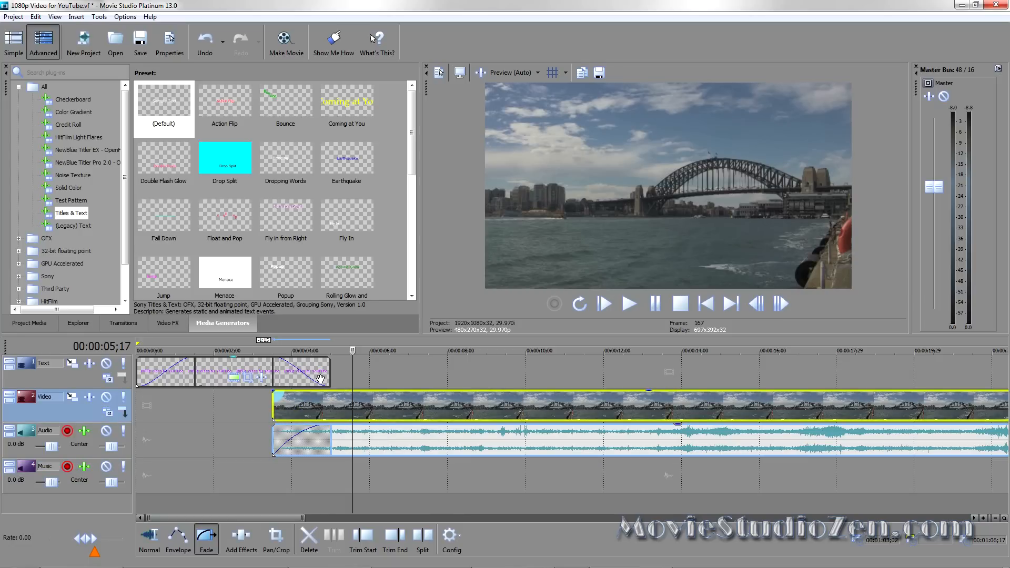
{"action": "left_click", "coordinate": [279, 376]}
{"action": "left_click_drag", "start_coordinate": [279, 377], "coordinate": [330, 377]}
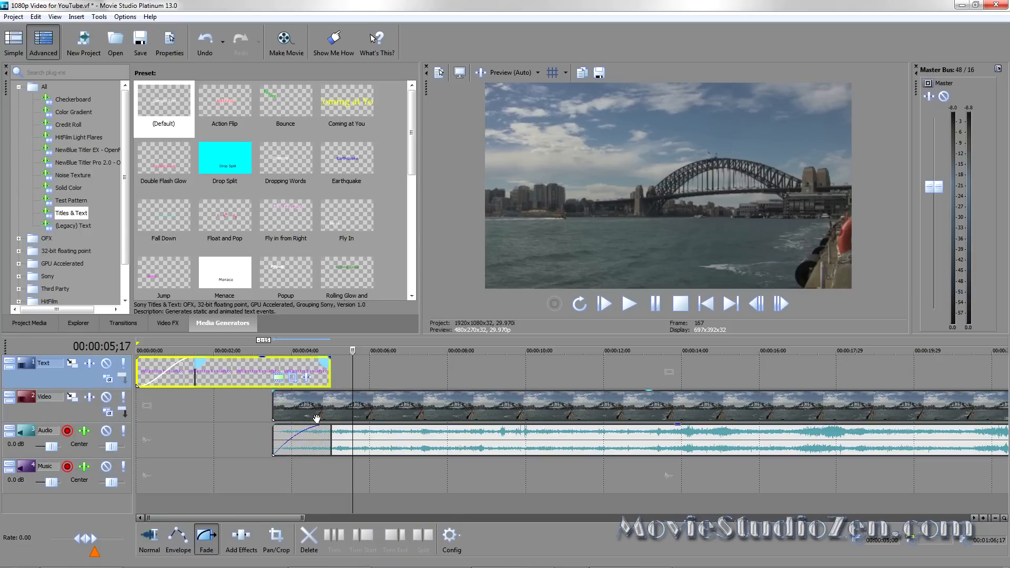
Try overlapping the bridge clip with the title on the Text track as a crossfade, and return the clip to the Video track.
{"action": "left_click_drag", "start_coordinate": [312, 410], "coordinate": [375, 379]}
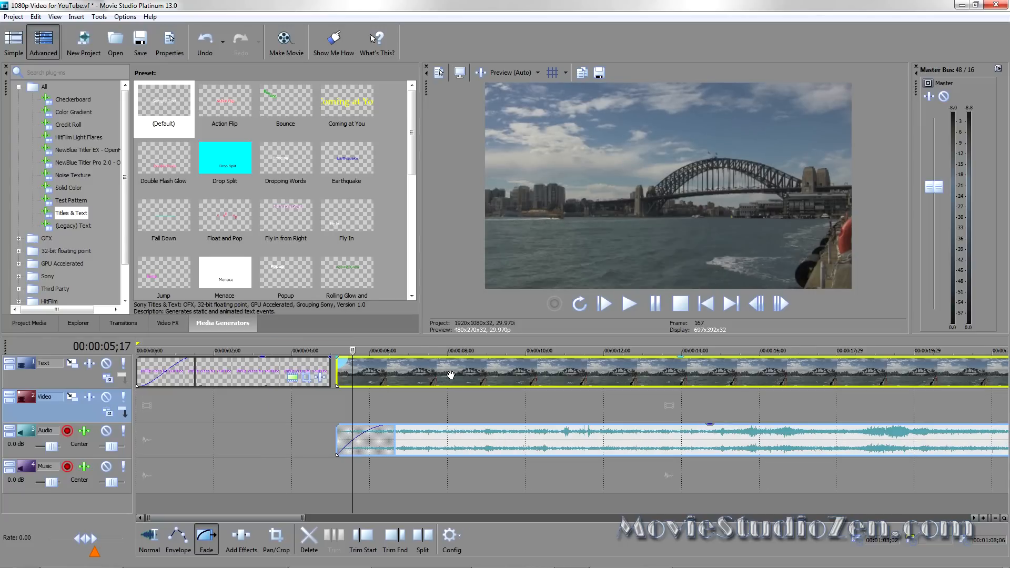
{"action": "left_click_drag", "start_coordinate": [461, 375], "coordinate": [397, 370]}
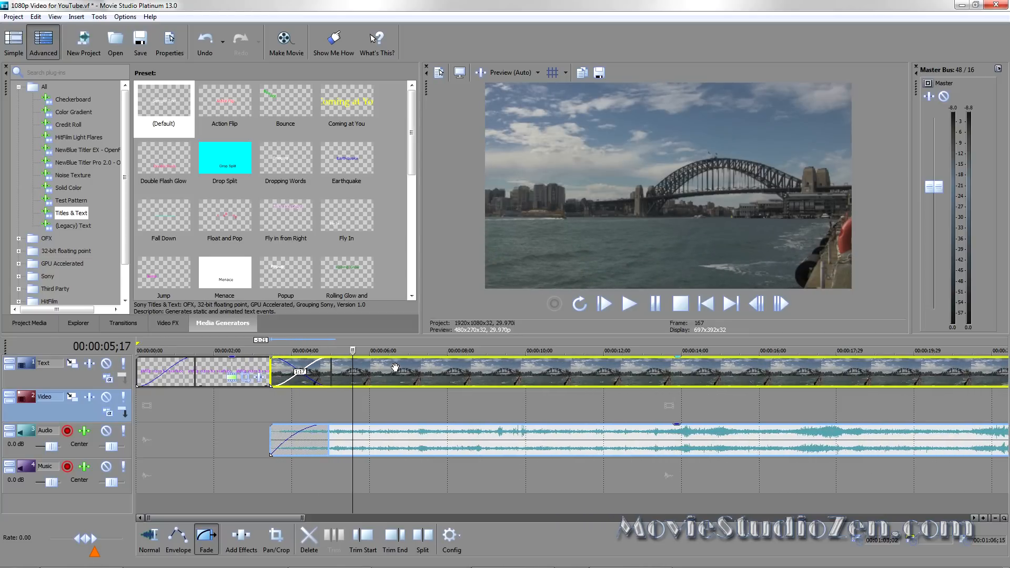
{"action": "left_click", "coordinate": [269, 409]}
{"action": "mouse_move", "coordinate": [269, 409]}
{"action": "left_mouse_down"}
{"action": "mouse_move", "coordinate": [340, 404]}
{"action": "mouse_move", "coordinate": [261, 402]}
{"action": "left_mouse_up"}
{"action": "left_click_drag", "start_coordinate": [371, 376], "coordinate": [369, 409]}
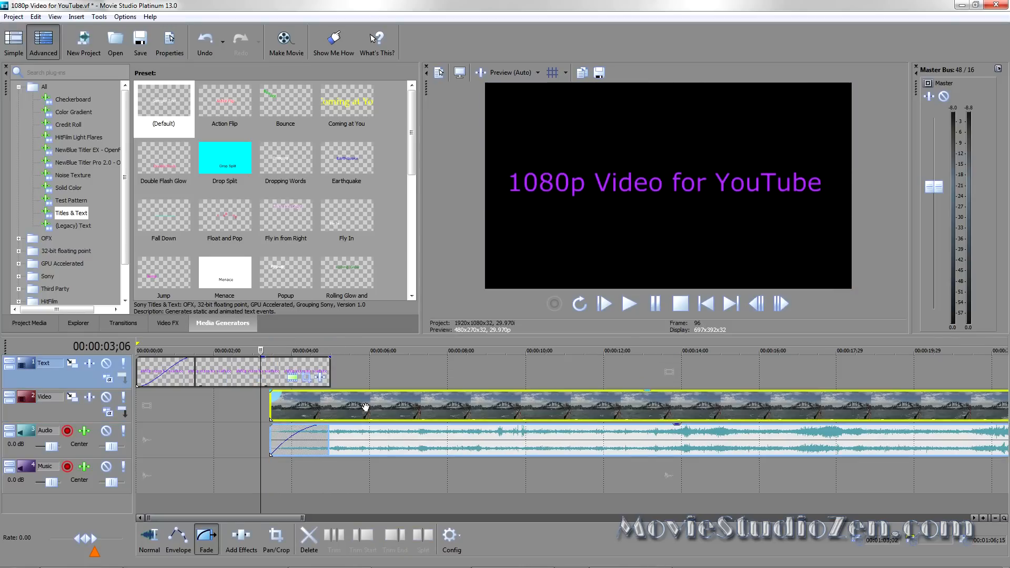
Fade out the title over about 1.5 seconds, line the bridge clip up with that fade, and fade in its video.
{"action": "left_click_drag", "start_coordinate": [329, 358], "coordinate": [274, 357]}
{"action": "left_click", "coordinate": [282, 404]}
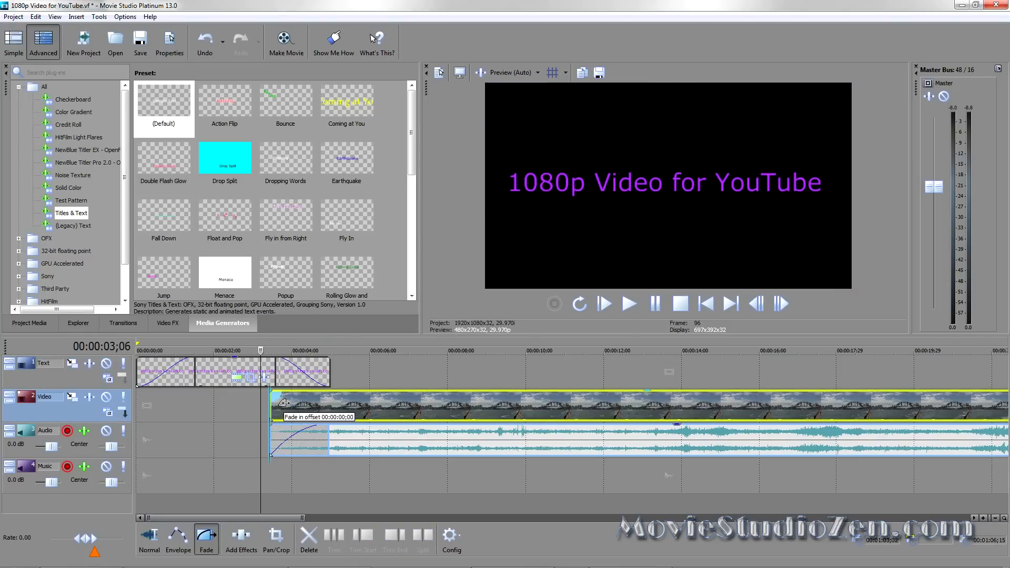
{"action": "mouse_move", "coordinate": [297, 405]}
{"action": "left_mouse_down"}
{"action": "mouse_move", "coordinate": [336, 399]}
{"action": "mouse_move", "coordinate": [331, 433]}
{"action": "left_mouse_up"}
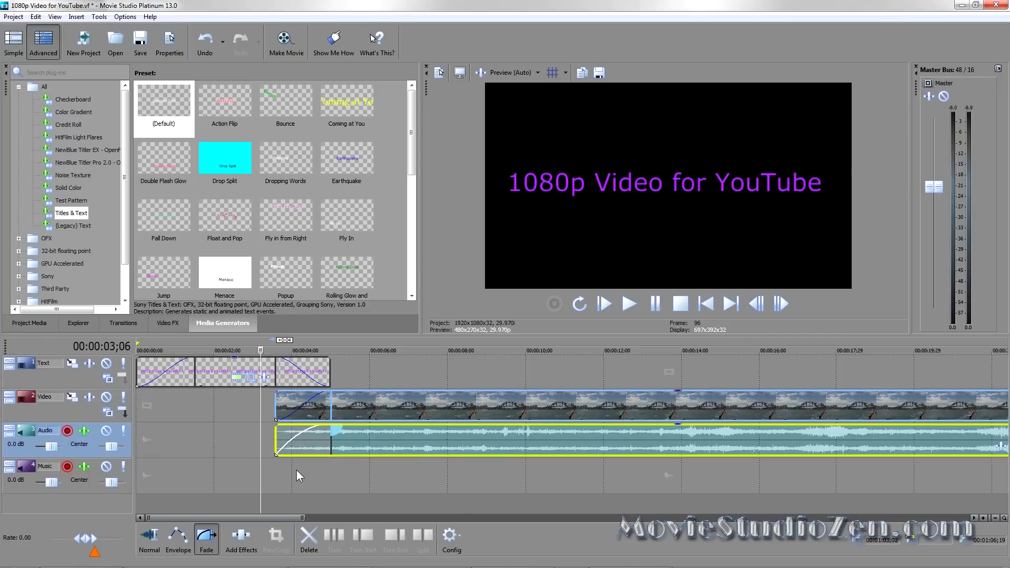
Add 20110607134854.mts from the project media to the Video track directly after the bridge clip.
{"action": "left_click", "coordinate": [437, 465]}
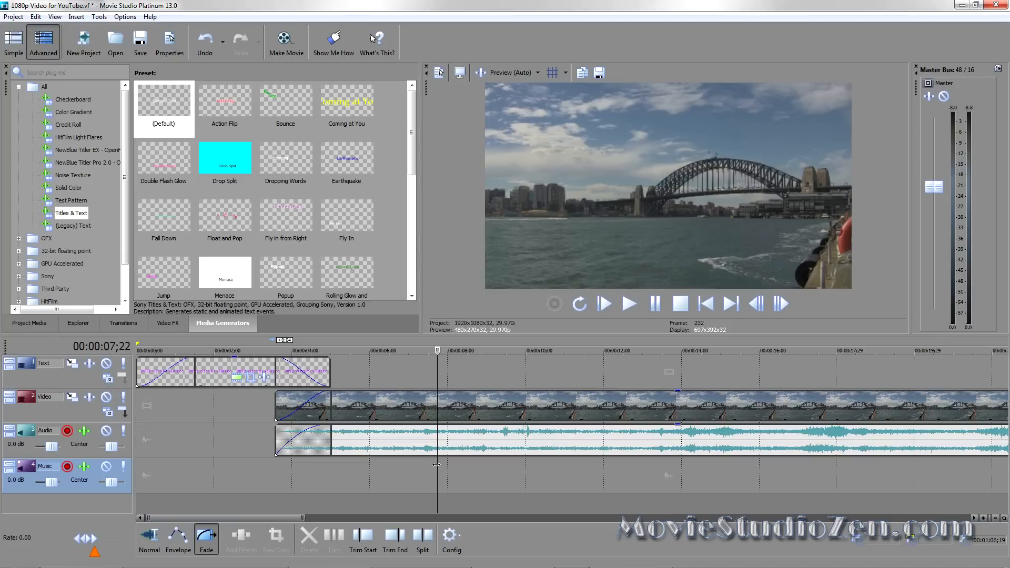
{"action": "scroll", "coordinate": [430, 459], "scroll_direction": "down", "scroll_amount": 2}
{"action": "scroll", "coordinate": [430, 460], "scroll_direction": "down", "scroll_amount": 3}
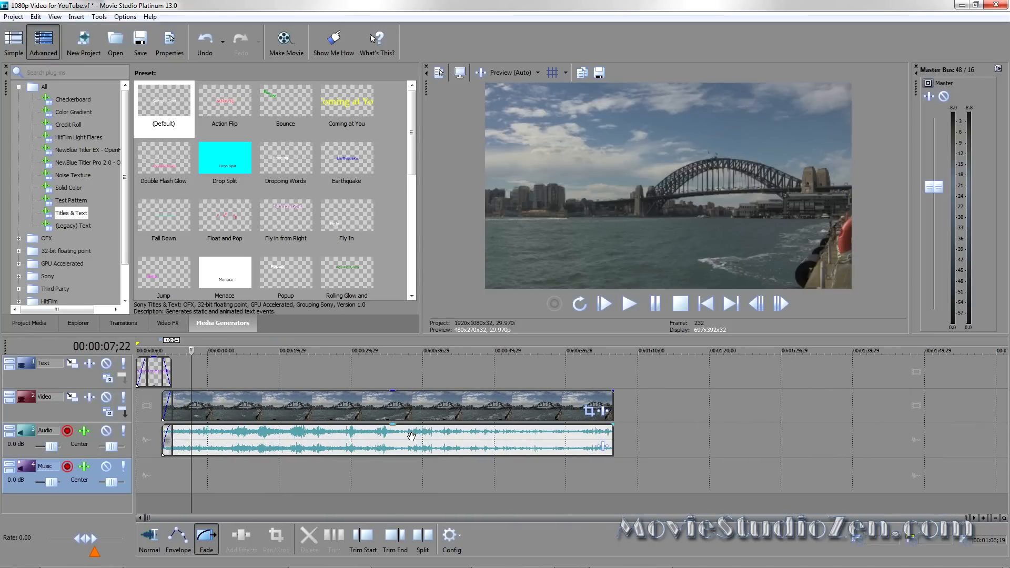
{"action": "left_click", "coordinate": [37, 324]}
{"action": "left_click_drag", "start_coordinate": [253, 100], "coordinate": [626, 416]}
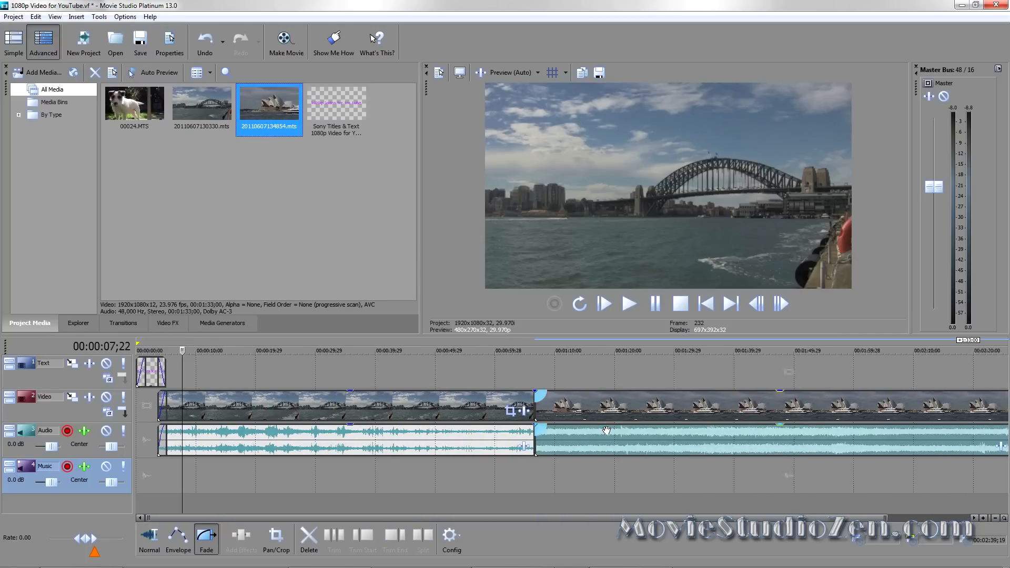
Move the Opera House clip earlier to overlap the end of the bridge clip with a 2-second crossfade.
{"action": "left_click", "coordinate": [493, 475]}
{"action": "scroll", "coordinate": [494, 476], "scroll_direction": "up", "scroll_amount": 5}
{"action": "left_click_drag", "start_coordinate": [677, 407], "coordinate": [637, 408]}
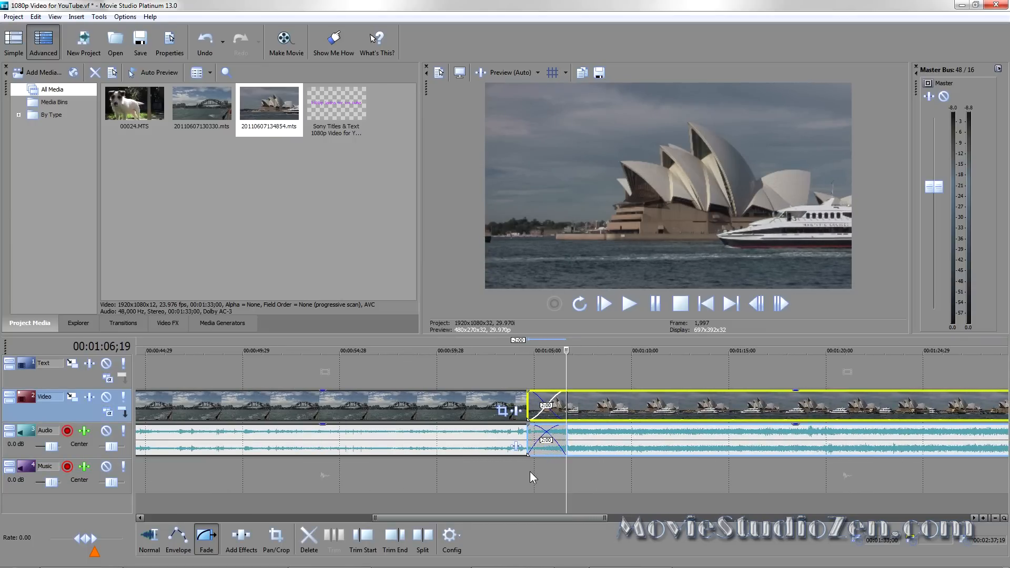
Scrub the playhead through the crossfade between the bridge and Opera House clips to inspect the transition.
{"action": "scroll", "coordinate": [530, 472], "scroll_direction": "up", "scroll_amount": 3}
{"action": "left_click", "coordinate": [478, 485]}
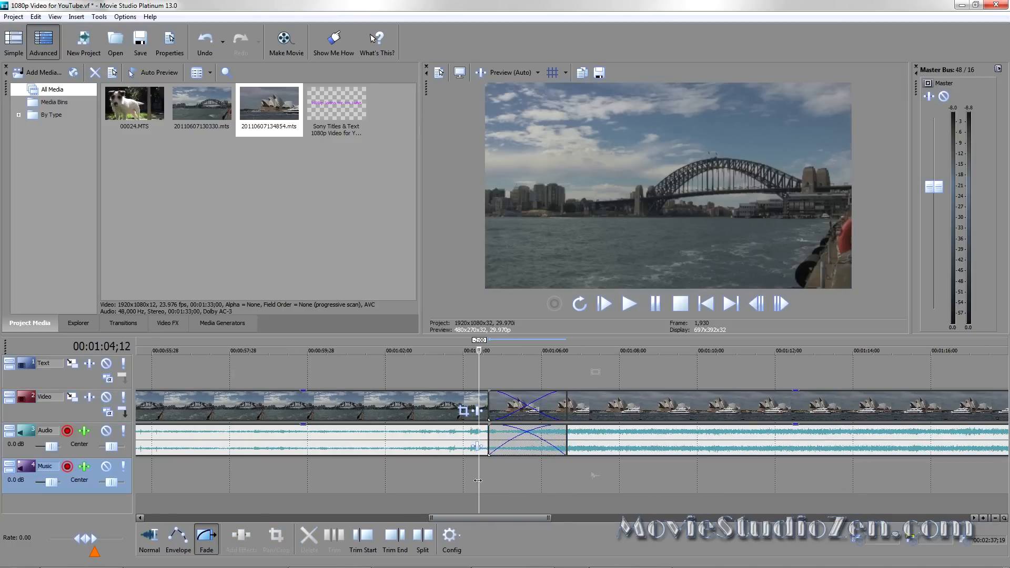
{"action": "left_click_drag", "start_coordinate": [479, 483], "coordinate": [505, 484]}
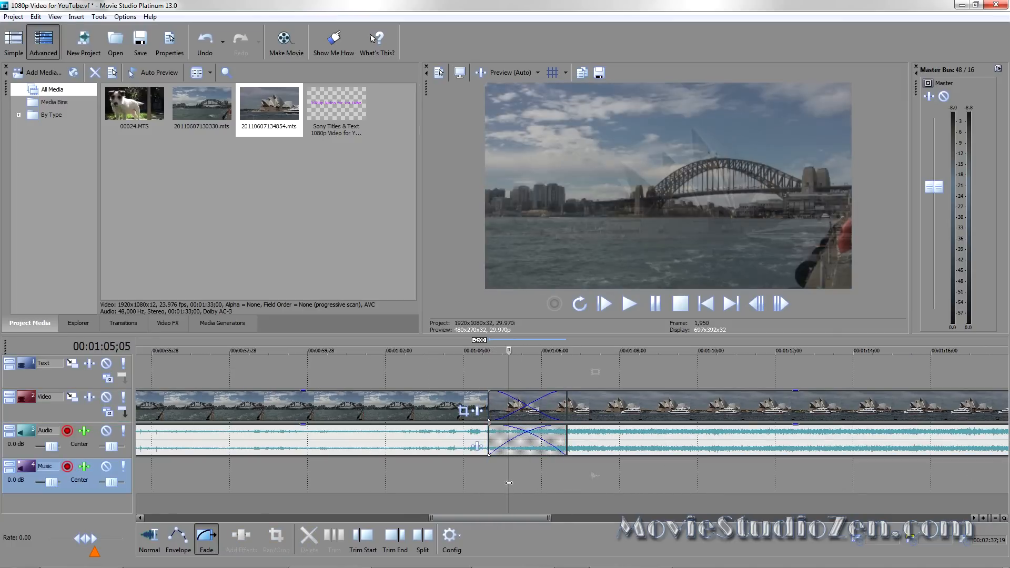
Browse the Sony transitions, viewing the Clock Wipe and Cross Effect presets, and bring up the Gradient Wipe presets.
{"action": "left_click", "coordinate": [123, 325]}
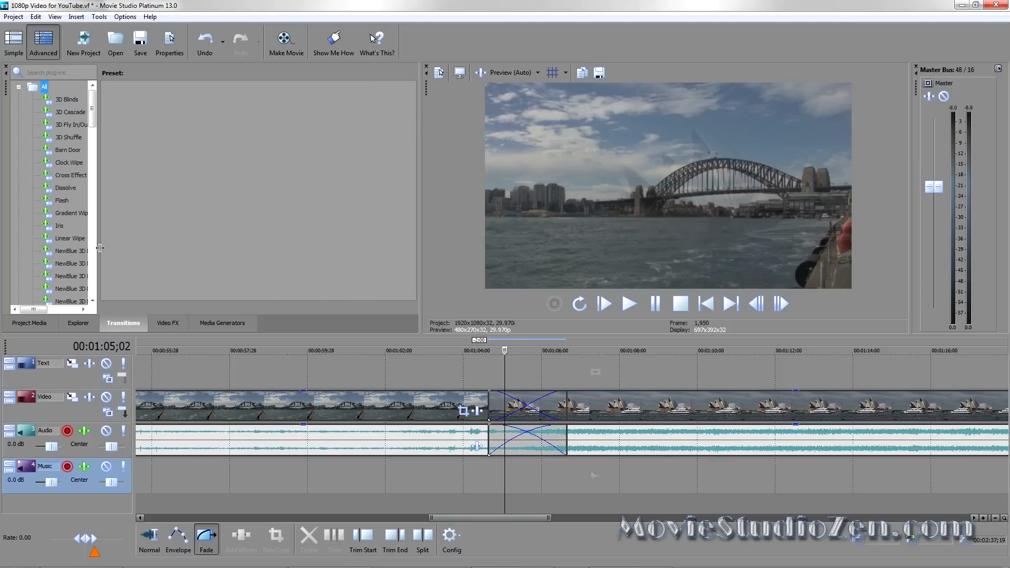
{"action": "left_click_drag", "start_coordinate": [98, 240], "coordinate": [129, 240]}
{"action": "left_click", "coordinate": [18, 87]}
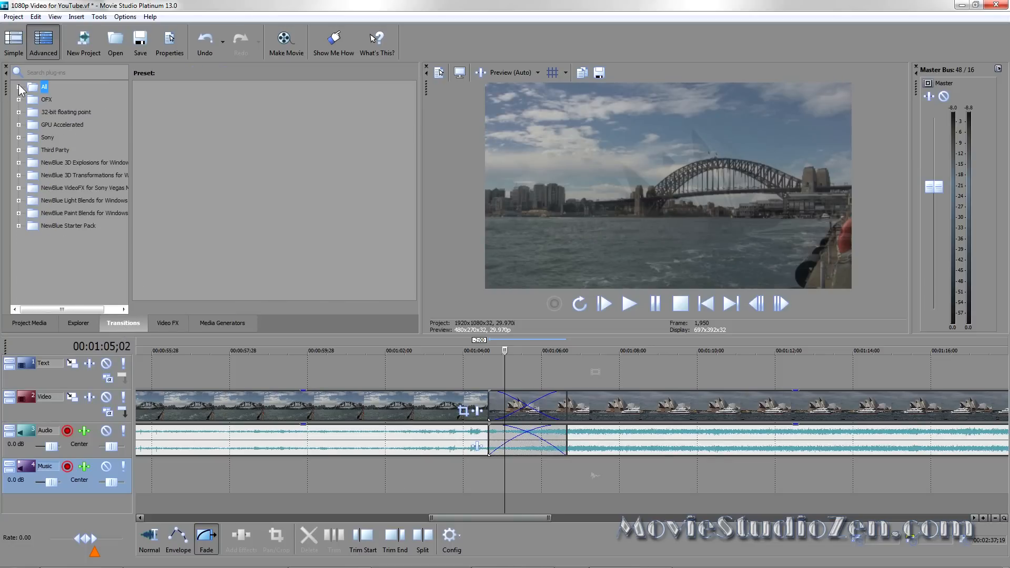
{"action": "double_click", "coordinate": [47, 138]}
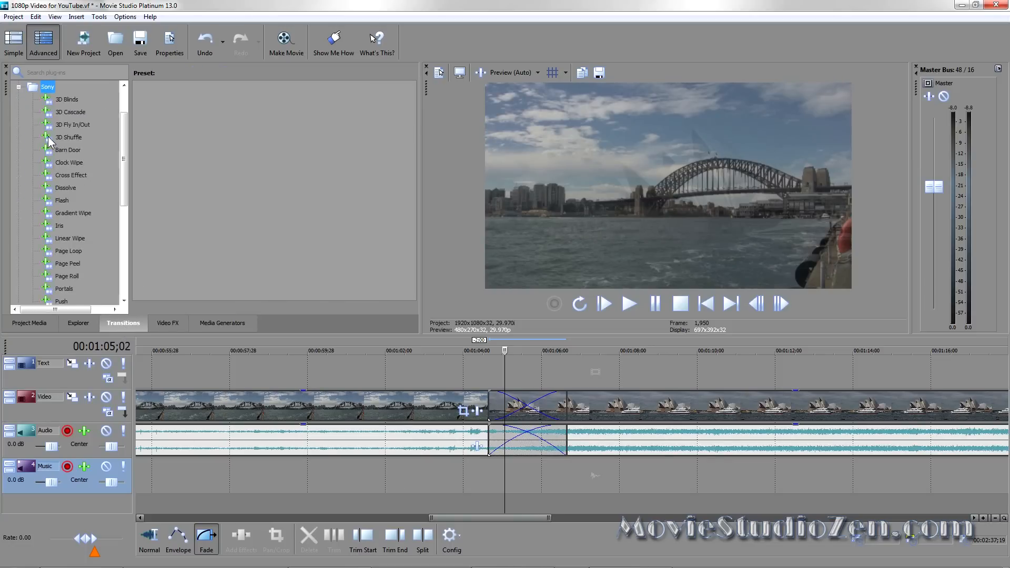
{"action": "left_click_drag", "start_coordinate": [131, 148], "coordinate": [149, 147]}
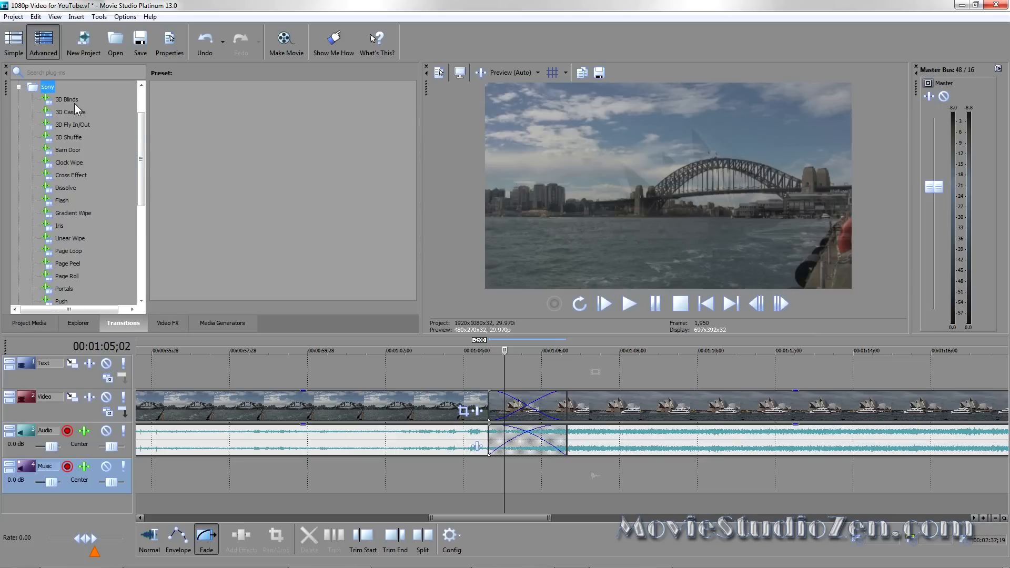
{"action": "left_click", "coordinate": [83, 114]}
{"action": "left_click", "coordinate": [76, 163]}
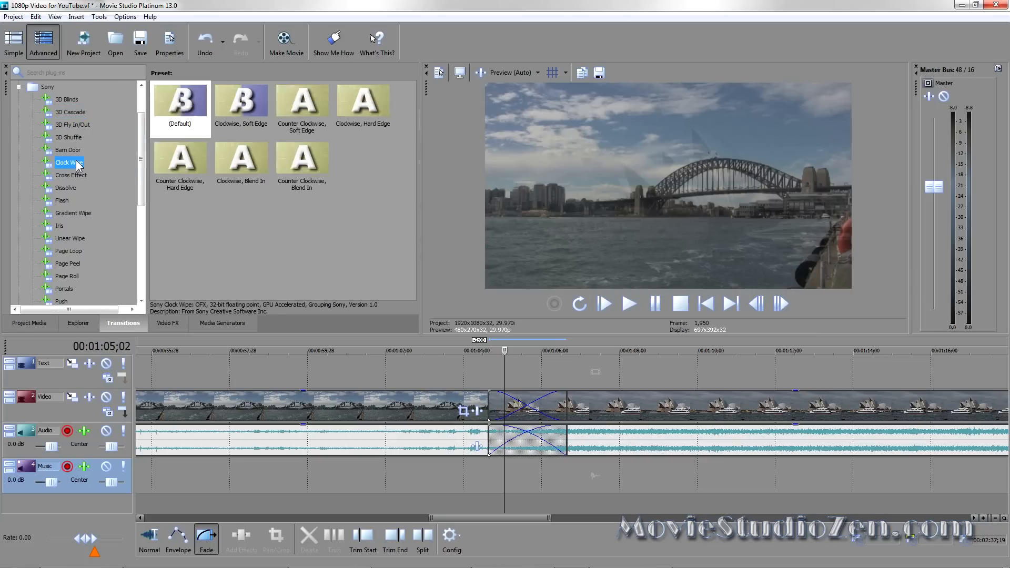
{"action": "left_click", "coordinate": [80, 176]}
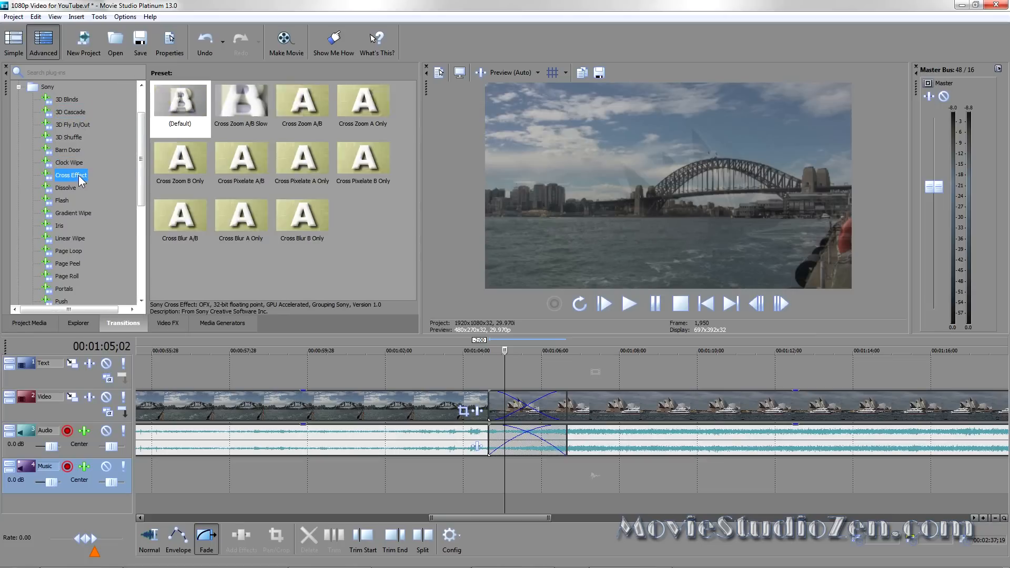
{"action": "left_click", "coordinate": [73, 213]}
Apply the Gradient Wipe Star preset to the crossfade between the bridge and Opera House clips, and replace it with the Spiral preset.
{"action": "left_click", "coordinate": [174, 100]}
{"action": "left_click_drag", "start_coordinate": [176, 103], "coordinate": [513, 412]}
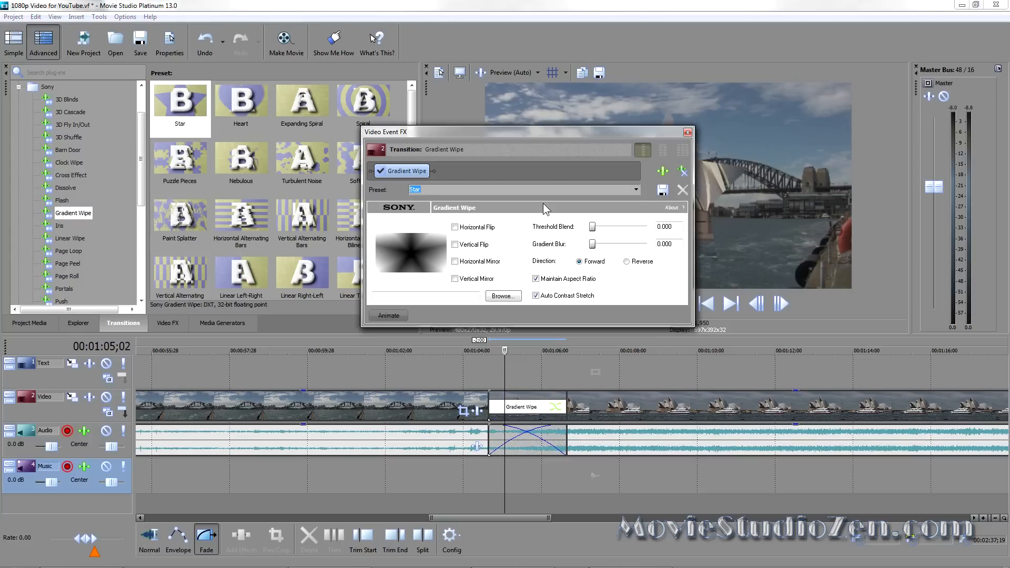
{"action": "left_click_drag", "start_coordinate": [562, 131], "coordinate": [349, 178]}
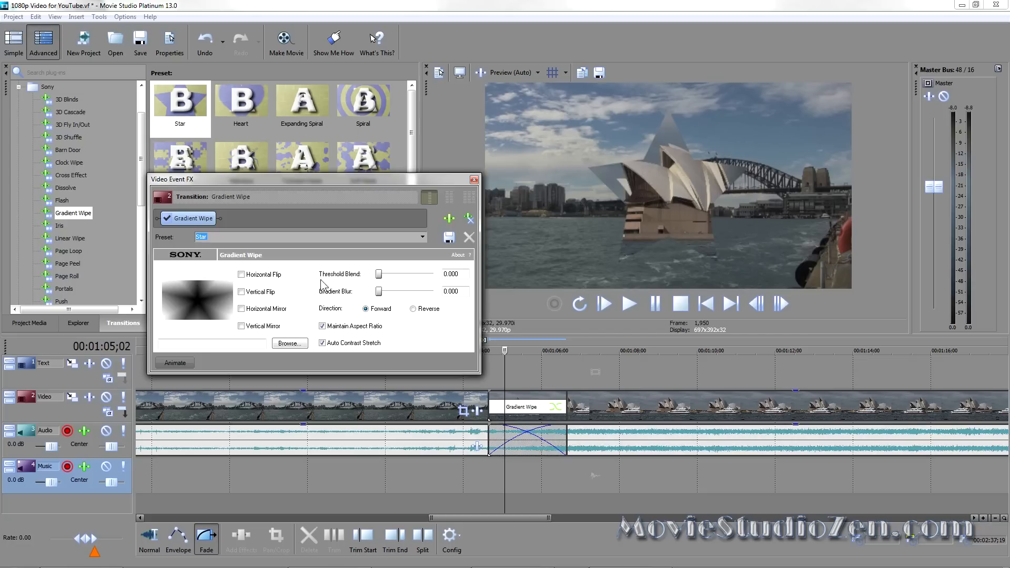
{"action": "left_click", "coordinate": [474, 180]}
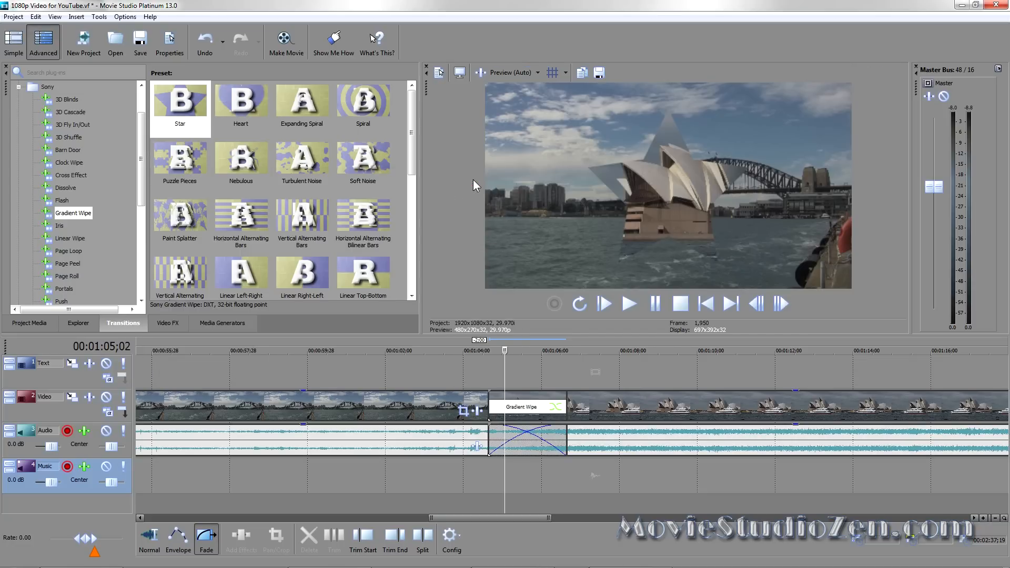
{"action": "left_click_drag", "start_coordinate": [368, 108], "coordinate": [530, 411]}
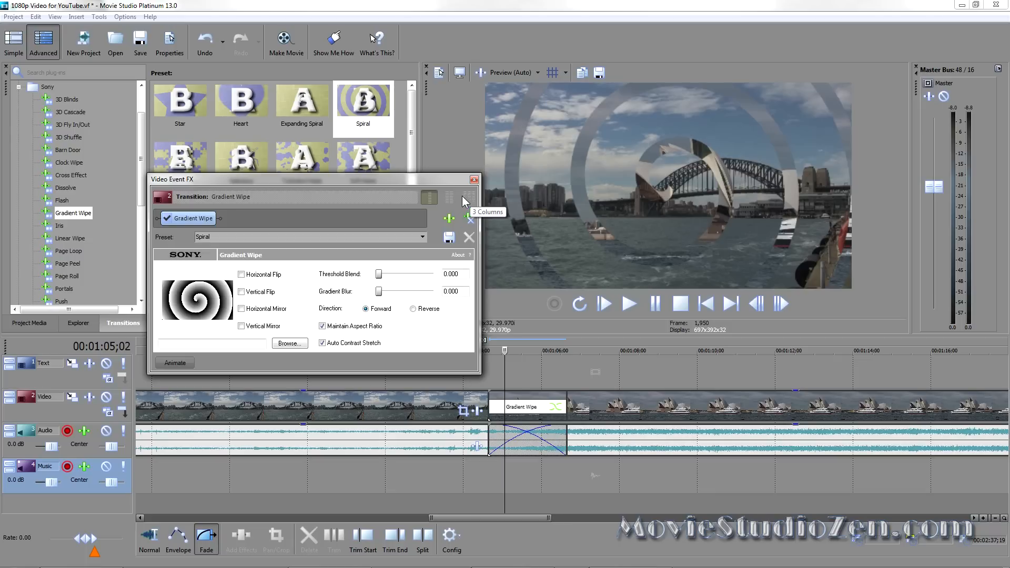
{"action": "left_click", "coordinate": [474, 180]}
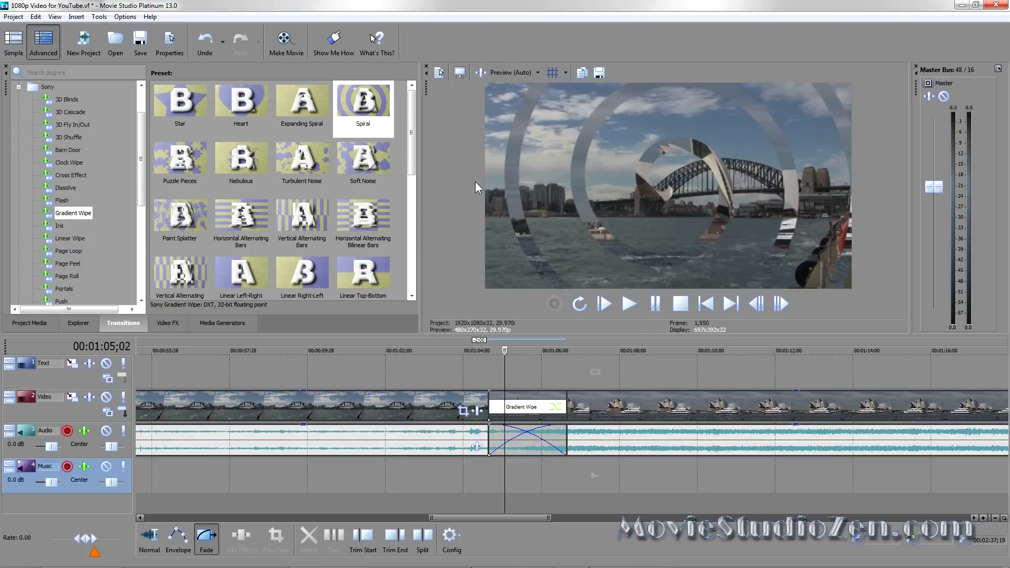
Remove the Spiral Gradient Wipe from the crossfade through its transition properties.
{"action": "scroll", "coordinate": [618, 398], "scroll_direction": "down", "scroll_amount": 2}
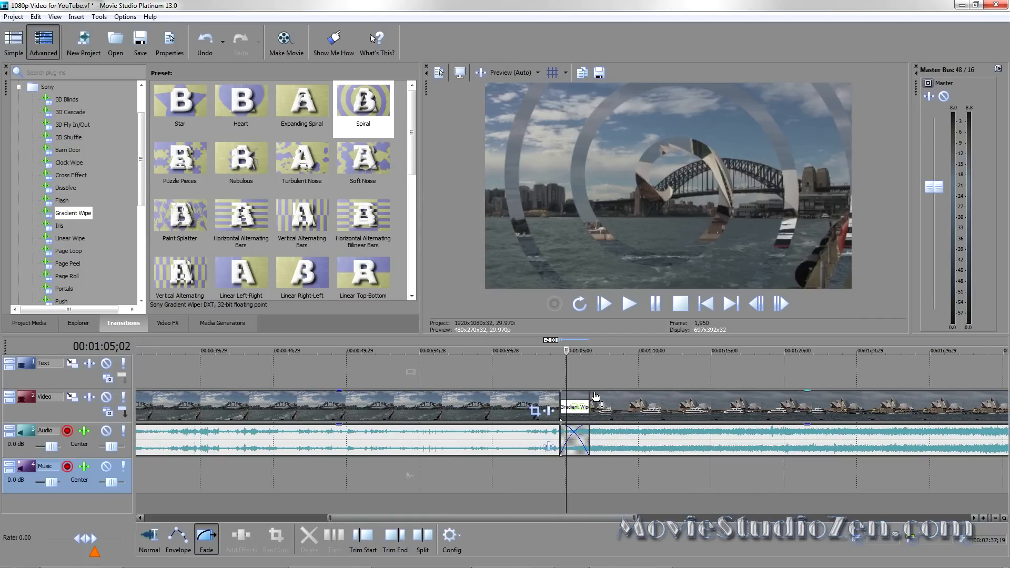
{"action": "scroll", "coordinate": [500, 371], "scroll_direction": "up", "scroll_amount": 2}
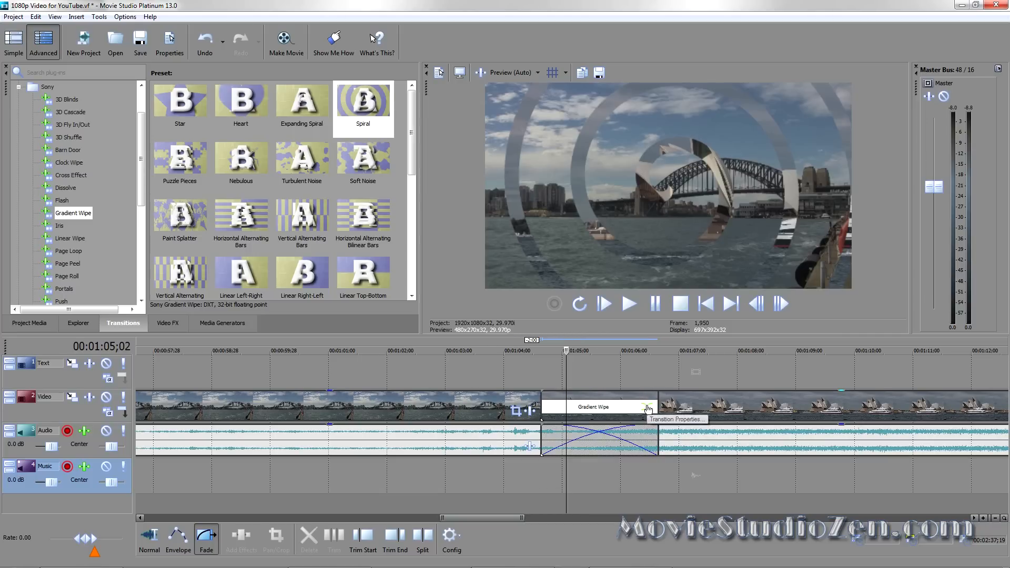
{"action": "left_click", "coordinate": [648, 408]}
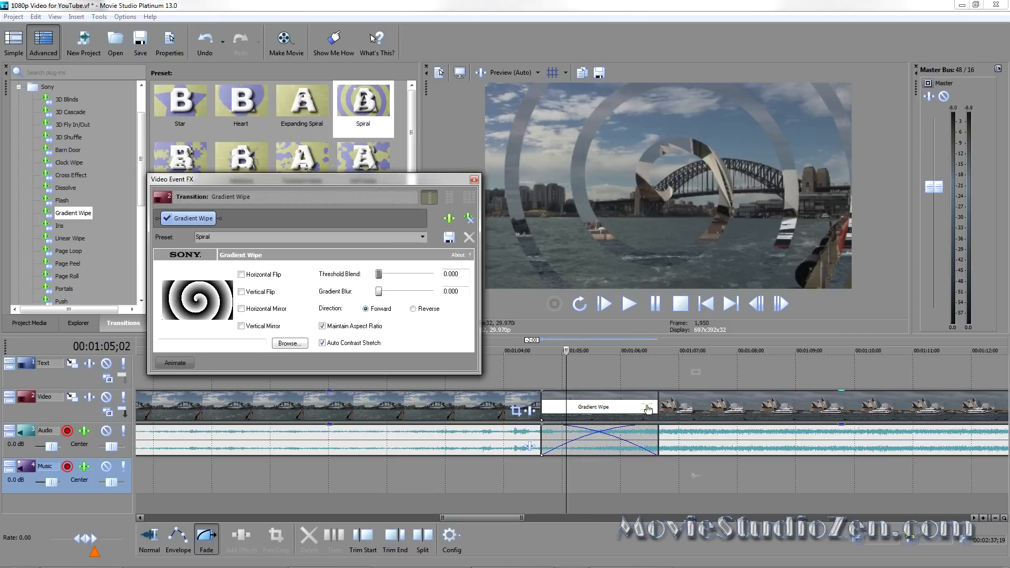
{"action": "left_click", "coordinate": [469, 218]}
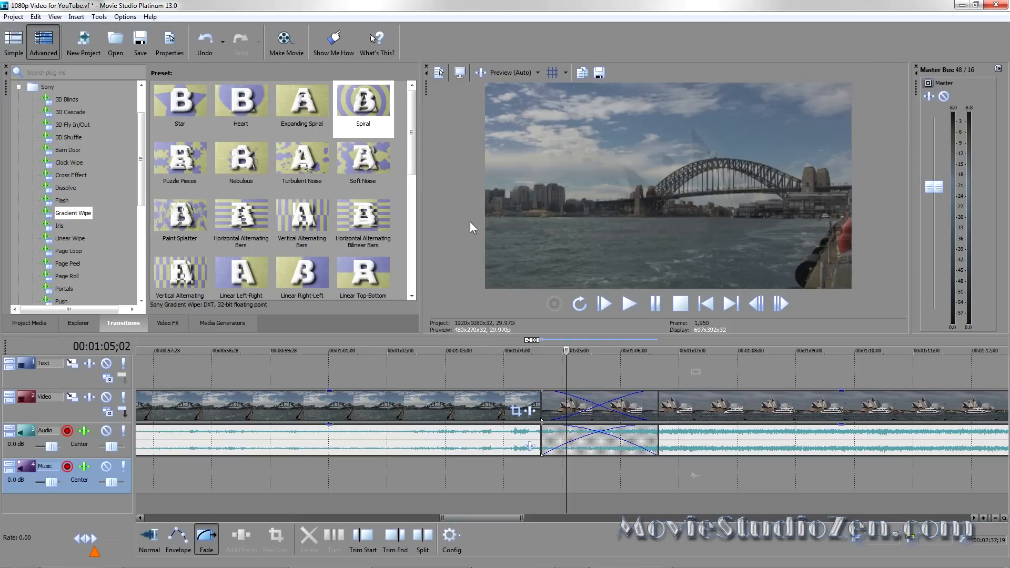
Apply the Gradient Wipe transition with the Heart preset to the crossfade between the bridge and Opera House clips.
{"action": "left_click_drag", "start_coordinate": [241, 103], "coordinate": [606, 409]}
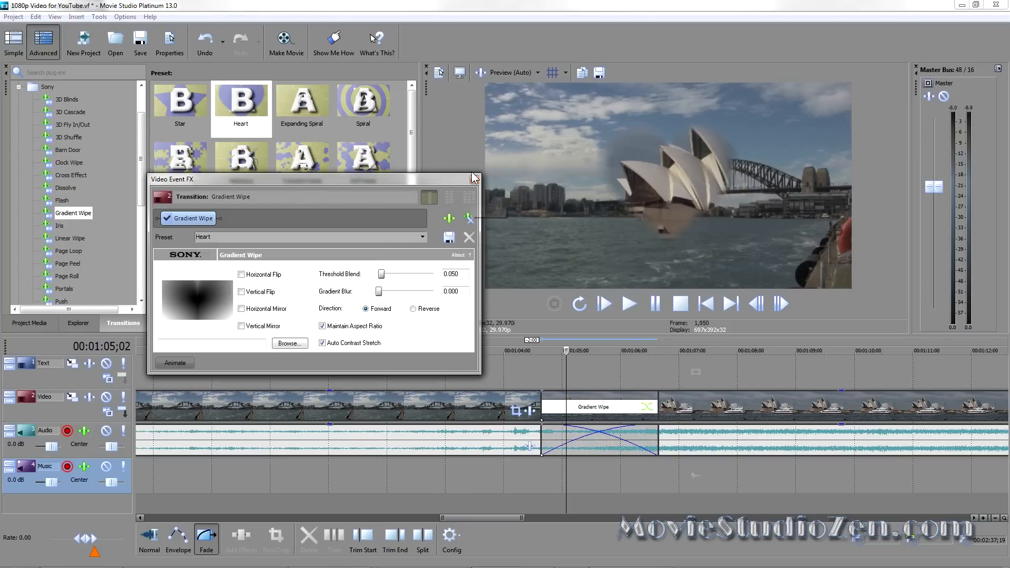
{"action": "left_click", "coordinate": [474, 180]}
{"action": "scroll", "coordinate": [406, 368], "scroll_direction": "down", "scroll_amount": 10}
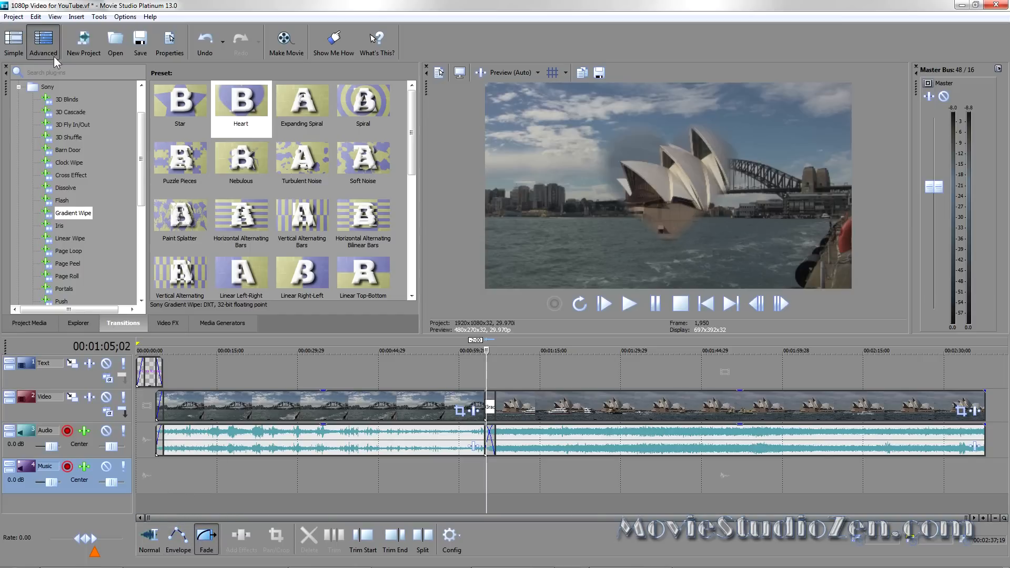
Review the available editing tools and switch from the Fade tool through the Normal tool to the Envelope tool.
{"action": "left_click", "coordinate": [36, 17]}
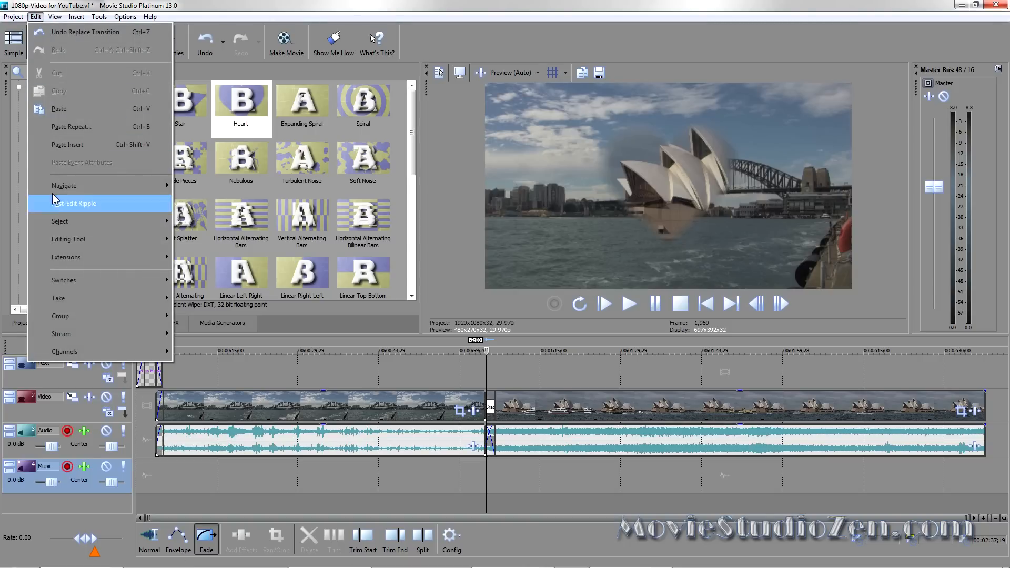
{"action": "mouse_move", "coordinate": [54, 243]}
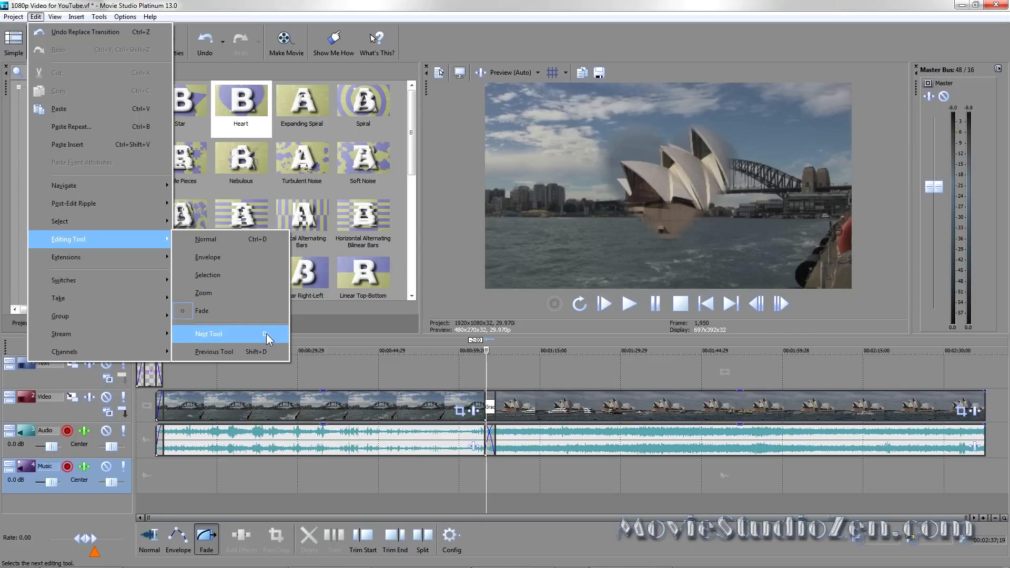
{"action": "key", "text": "d"}
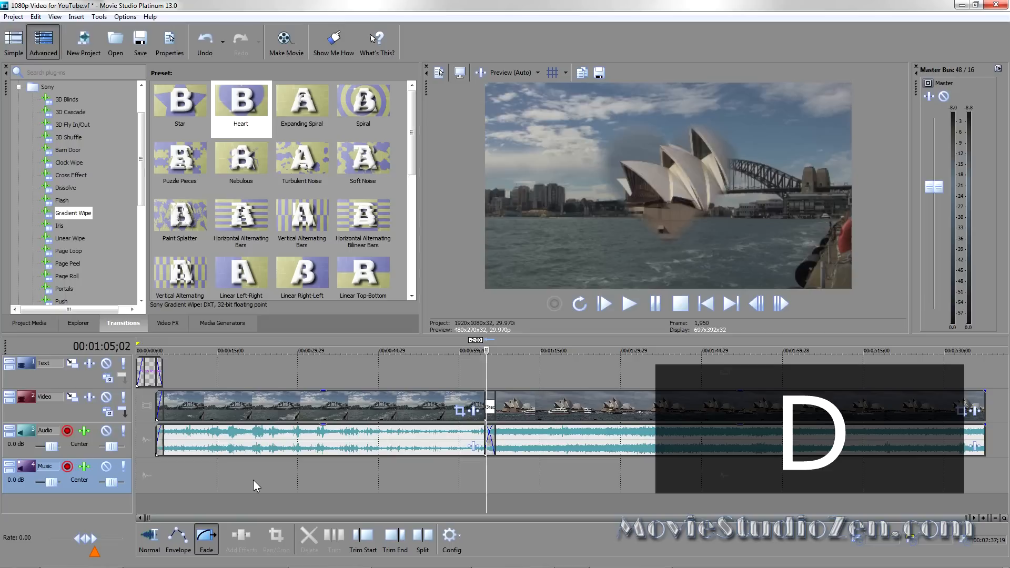
{"action": "left_click", "coordinate": [254, 480]}
{"action": "left_click", "coordinate": [151, 538]}
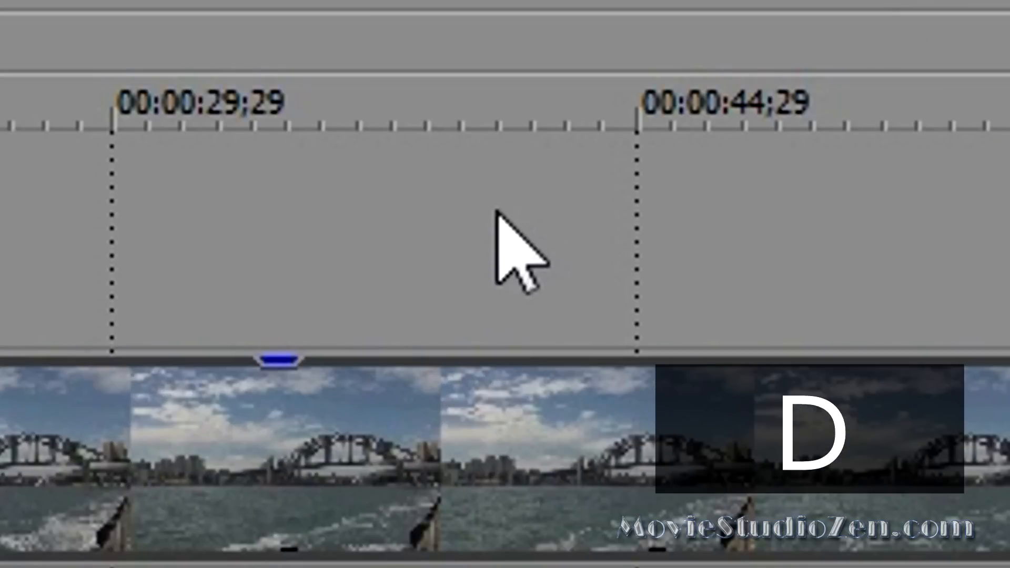
{"action": "key", "text": "ctrl+d"}
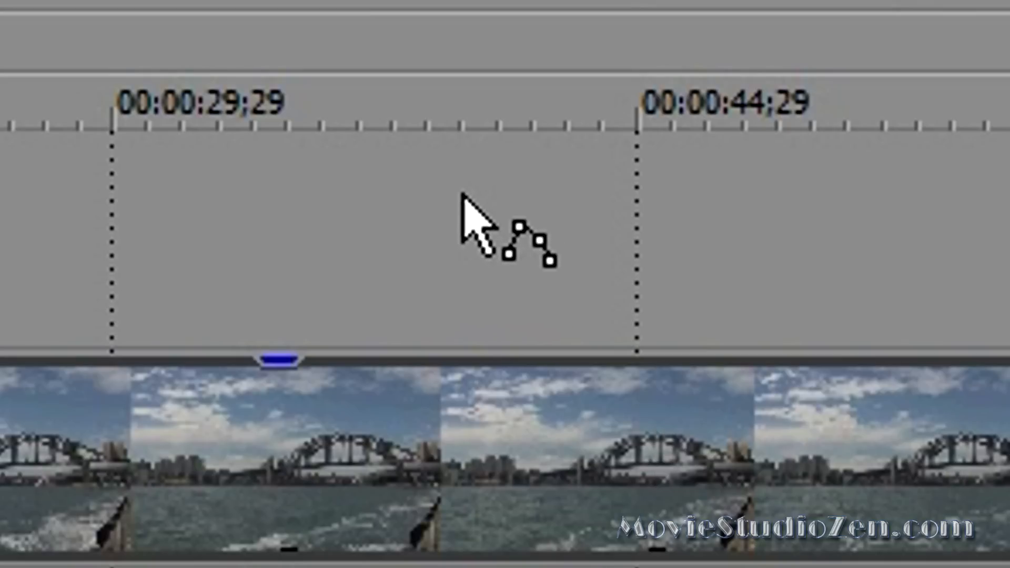
Select both video clips and their audio with the Selection tool and shift them 3 frames earlier.
{"action": "key", "text": "d"}
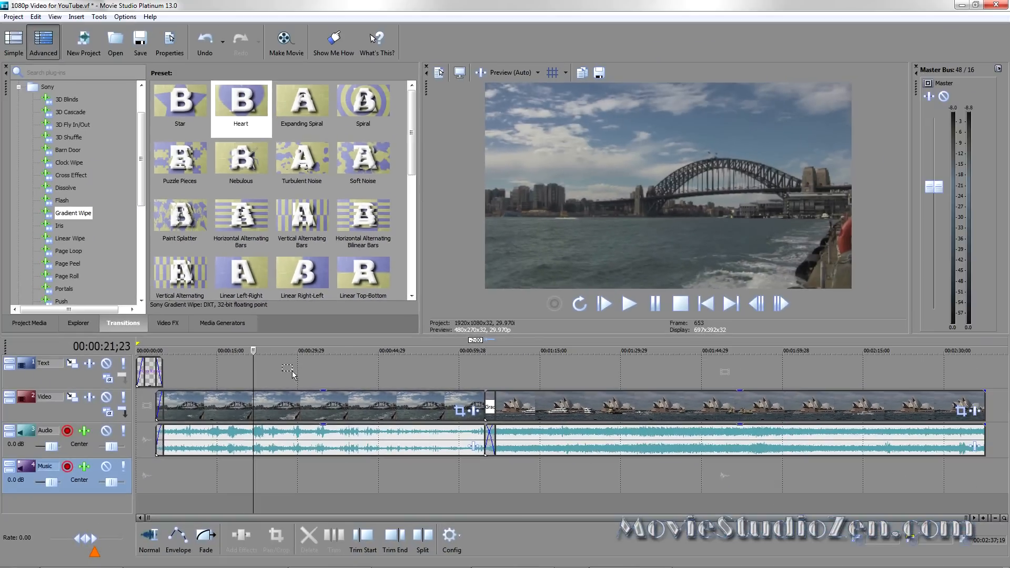
{"action": "left_click_drag", "start_coordinate": [292, 370], "coordinate": [886, 487]}
{"action": "left_click_drag", "start_coordinate": [885, 489], "coordinate": [886, 487]}
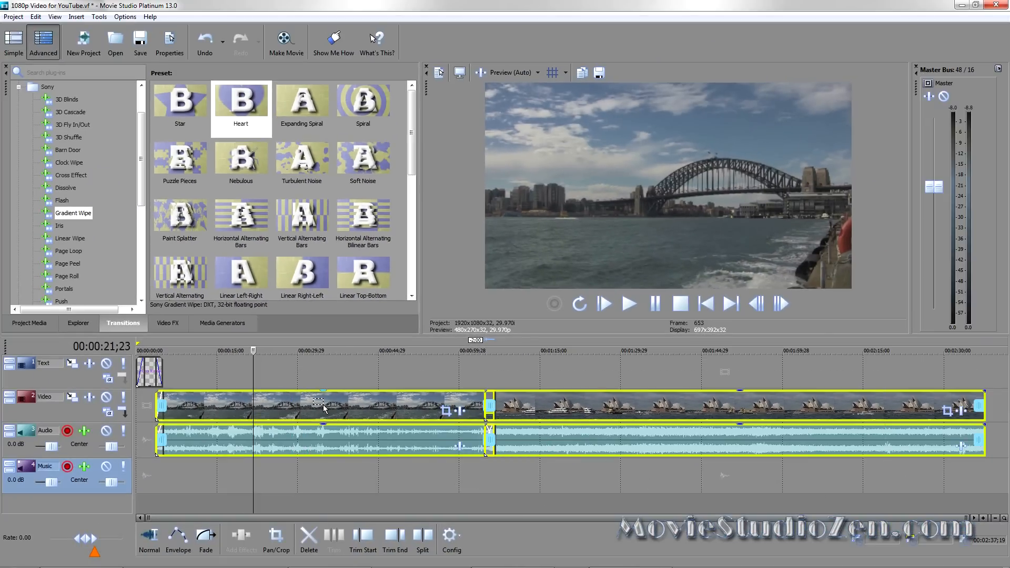
{"action": "mouse_move", "coordinate": [324, 408]}
{"action": "left_mouse_down"}
{"action": "mouse_move", "coordinate": [651, 405]}
{"action": "mouse_move", "coordinate": [415, 400]}
{"action": "mouse_move", "coordinate": [366, 406]}
{"action": "mouse_move", "coordinate": [646, 408]}
{"action": "mouse_move", "coordinate": [323, 421]}
{"action": "left_mouse_up"}
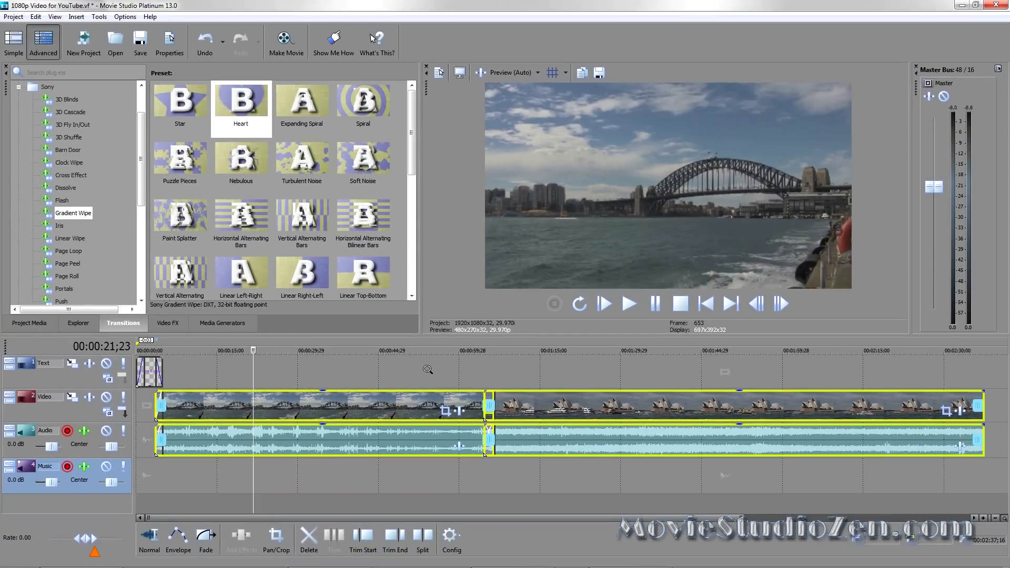
Use the Zoom tool to magnify the Gradient Wipe transition, show the whole project, and magnify the transition again.
{"action": "left_click_drag", "start_coordinate": [439, 367], "coordinate": [547, 478]}
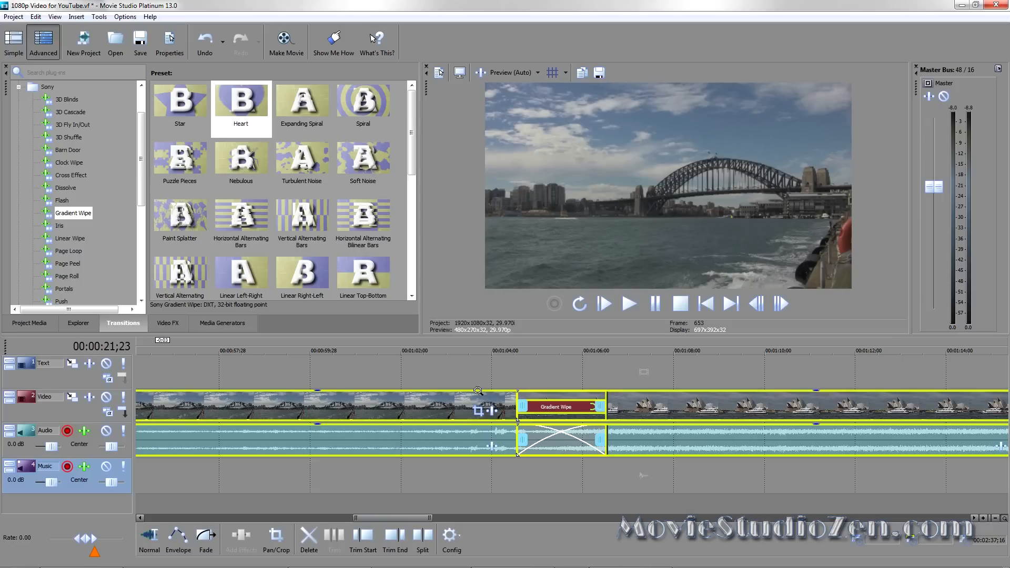
{"action": "left_click", "coordinate": [476, 374]}
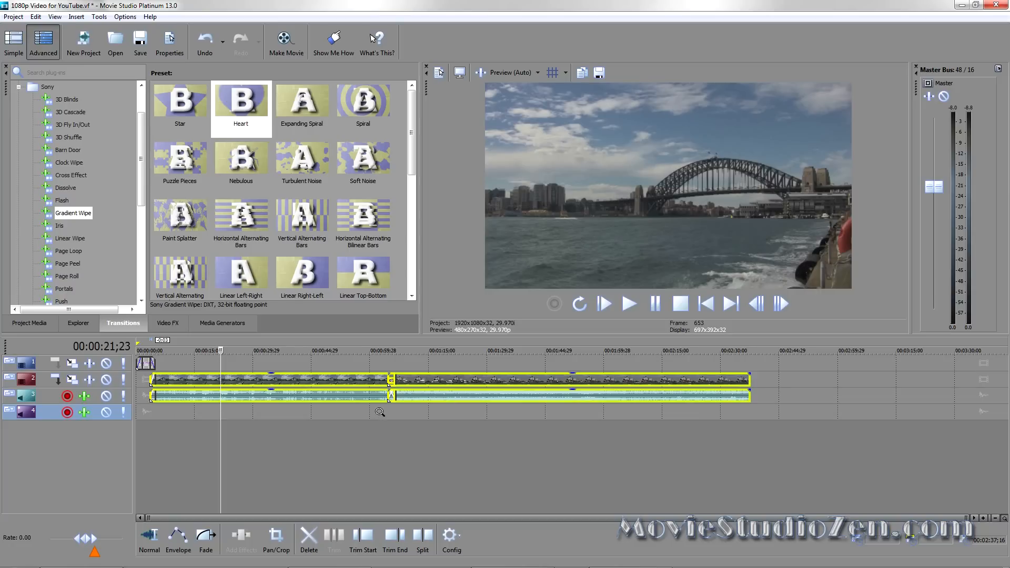
{"action": "left_click_drag", "start_coordinate": [369, 361], "coordinate": [429, 431]}
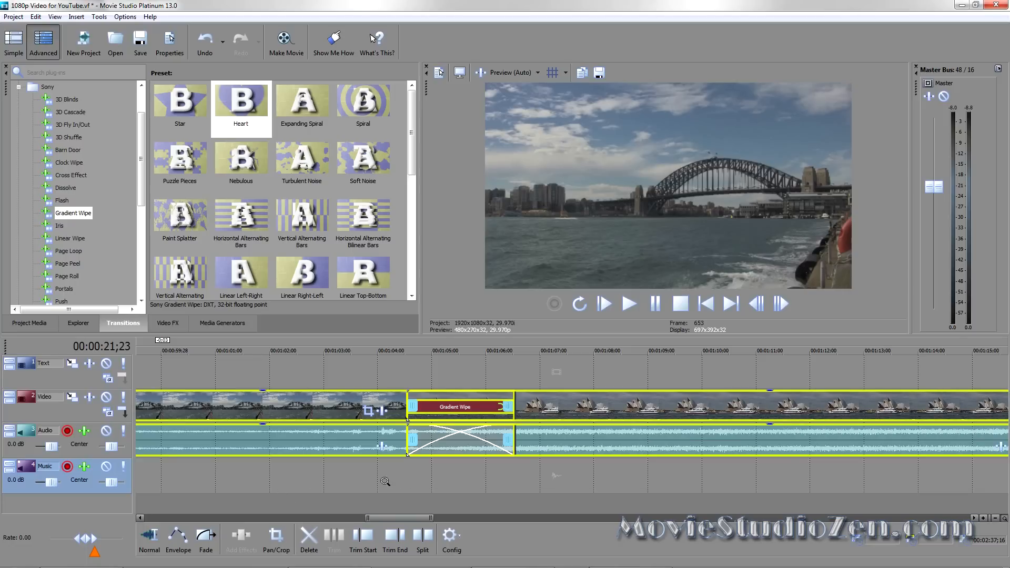
Deselect the clips and cycle through the editing tools, ending on the Normal tool.
{"action": "key", "text": "ctrl+d"}
{"action": "left_click", "coordinate": [385, 476]}
{"action": "key", "text": "d"}
{"action": "key", "text": "d"}
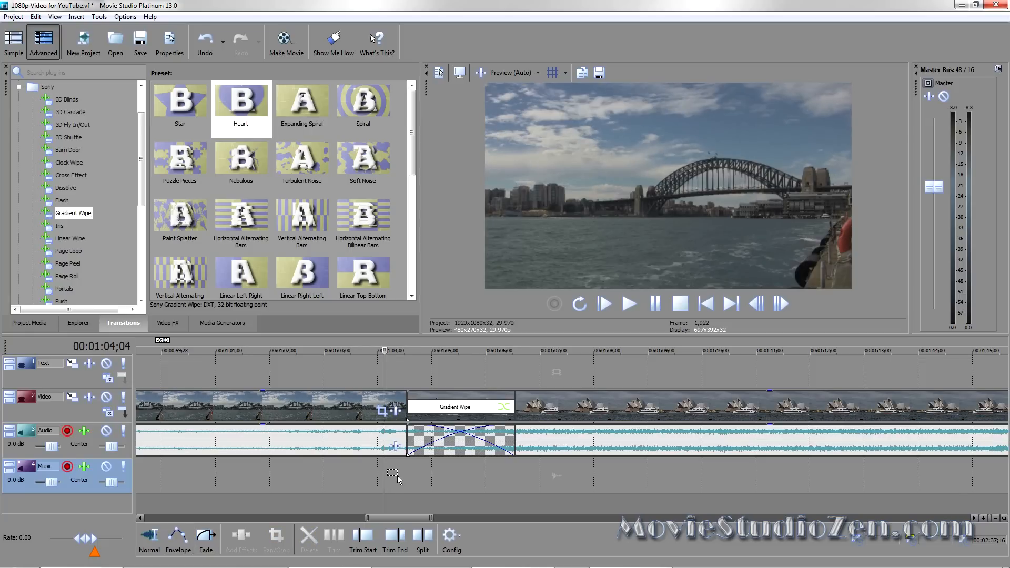
{"action": "key", "text": "ctrl+d"}
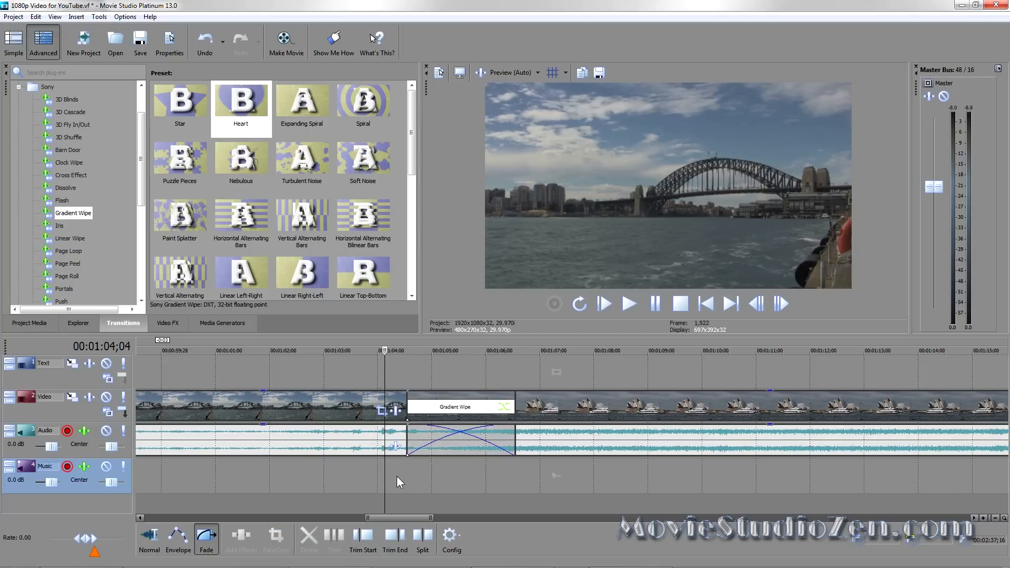
{"action": "key", "text": "ctrl+d"}
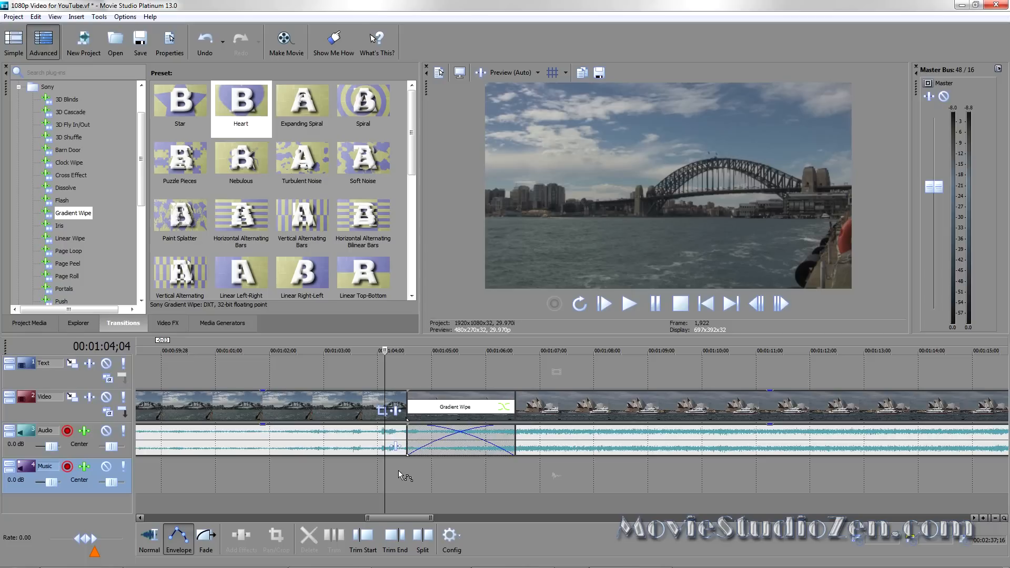
{"action": "key", "text": "ctrl+d"}
{"action": "key", "text": "ctrl+d"}
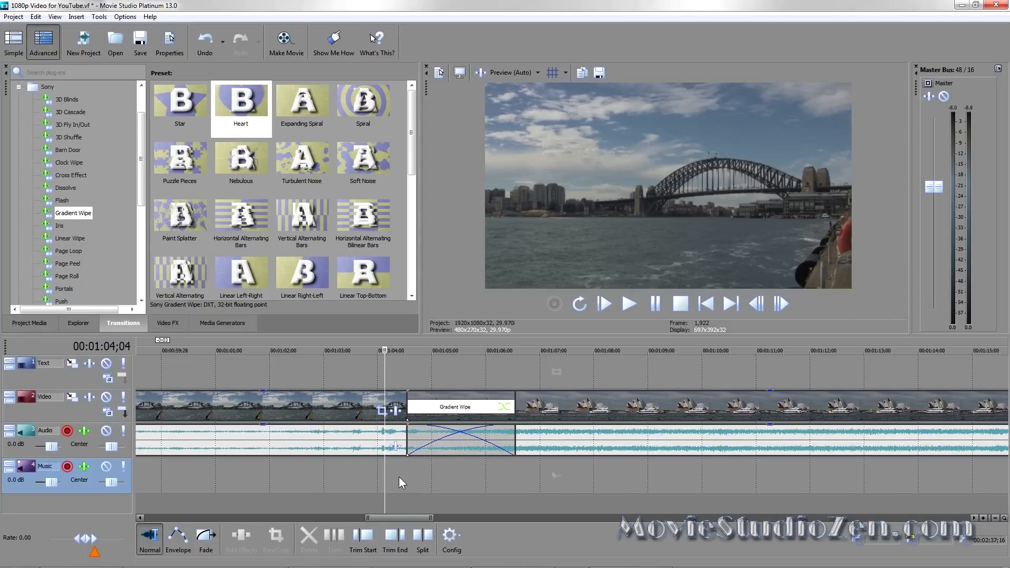
Split the Opera House clip's video and audio at 00:01:49;29.
{"action": "scroll", "coordinate": [399, 477], "scroll_direction": "down", "scroll_amount": 2}
{"action": "scroll", "coordinate": [399, 476], "scroll_direction": "down", "scroll_amount": 4}
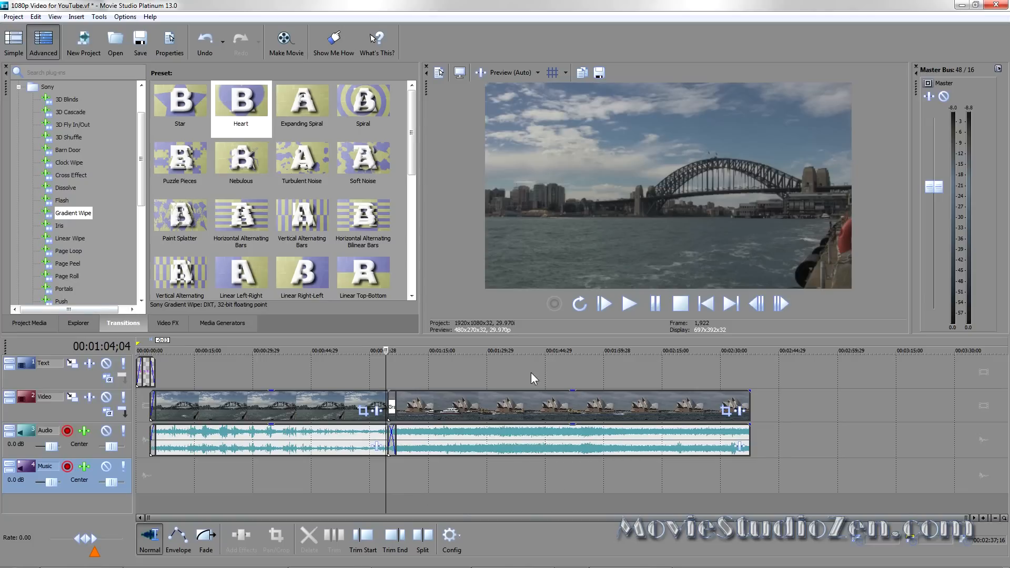
{"action": "left_click", "coordinate": [564, 368]}
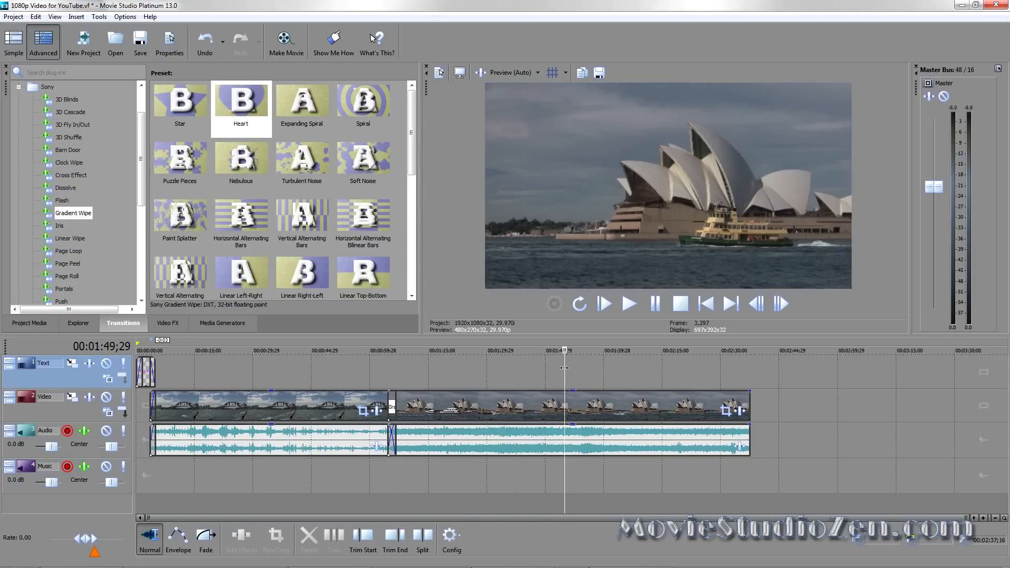
{"action": "key", "text": "s"}
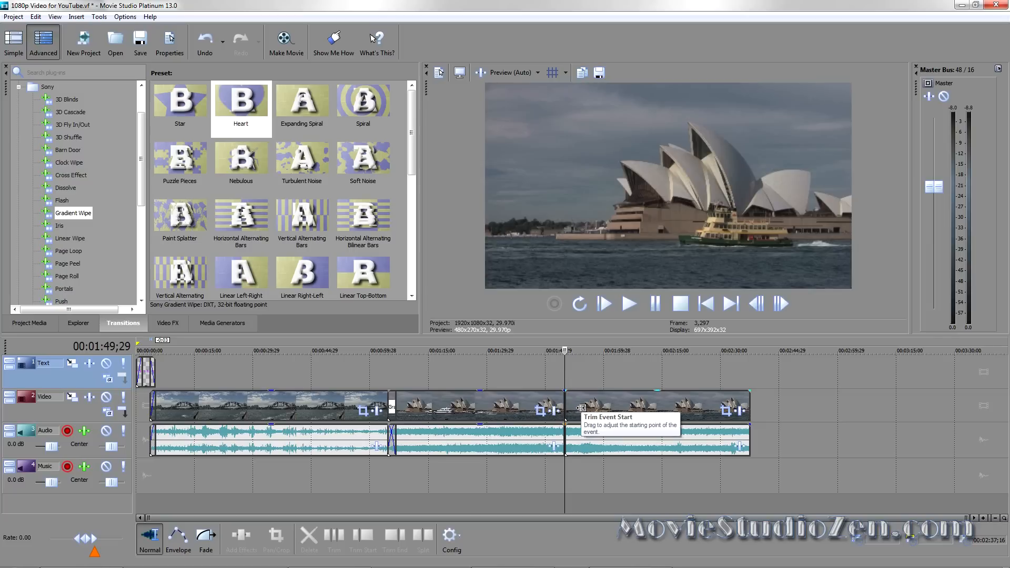
Move the second Opera House segment later to open a gap after the split, and open the Pictures folder 2010_11_16.
{"action": "left_click_drag", "start_coordinate": [607, 404], "coordinate": [714, 404]}
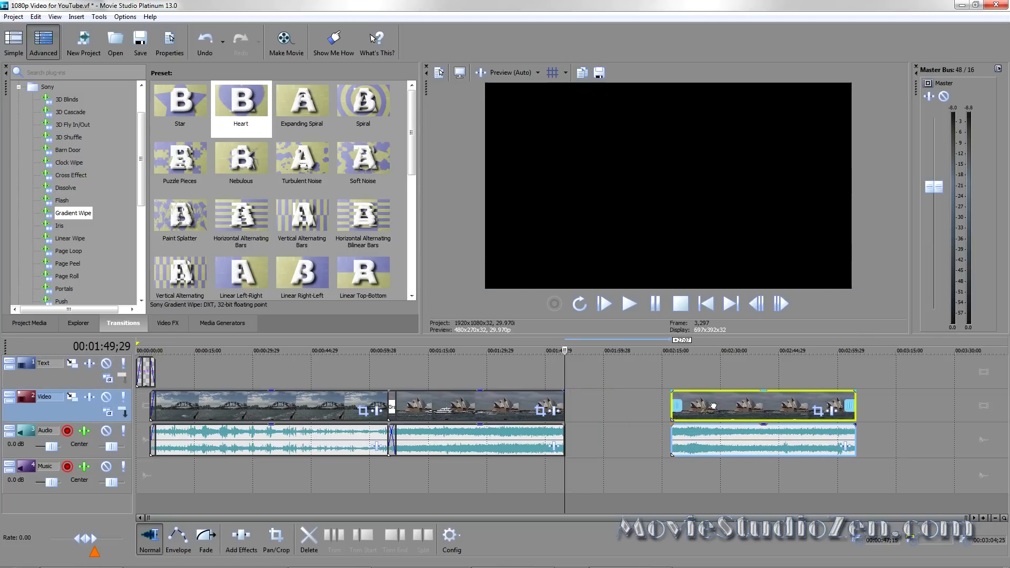
{"action": "left_click", "coordinate": [75, 322]}
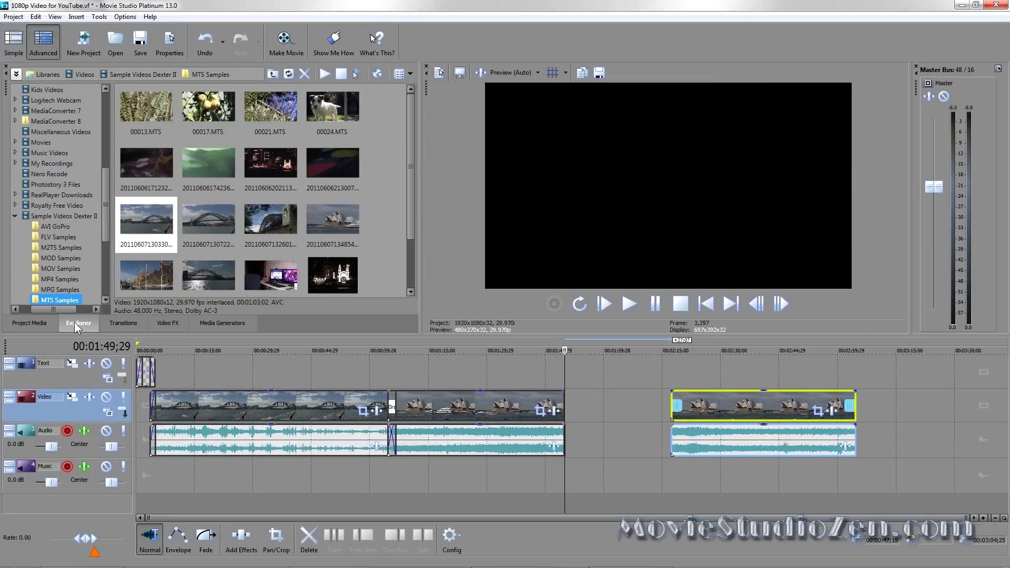
{"action": "left_click_drag", "start_coordinate": [108, 213], "coordinate": [125, 134]}
{"action": "left_click", "coordinate": [52, 152]}
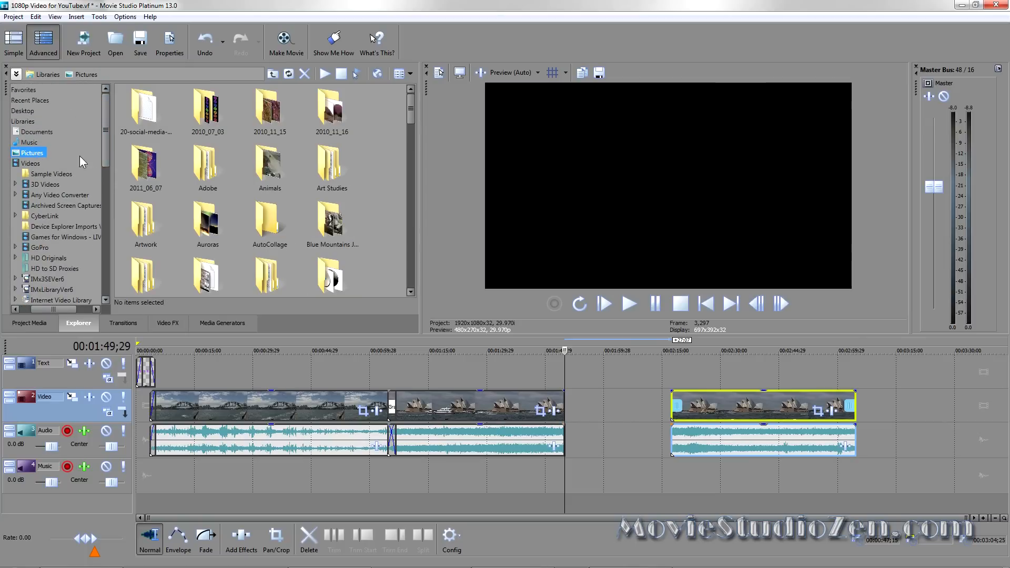
{"action": "double_click", "coordinate": [322, 111]}
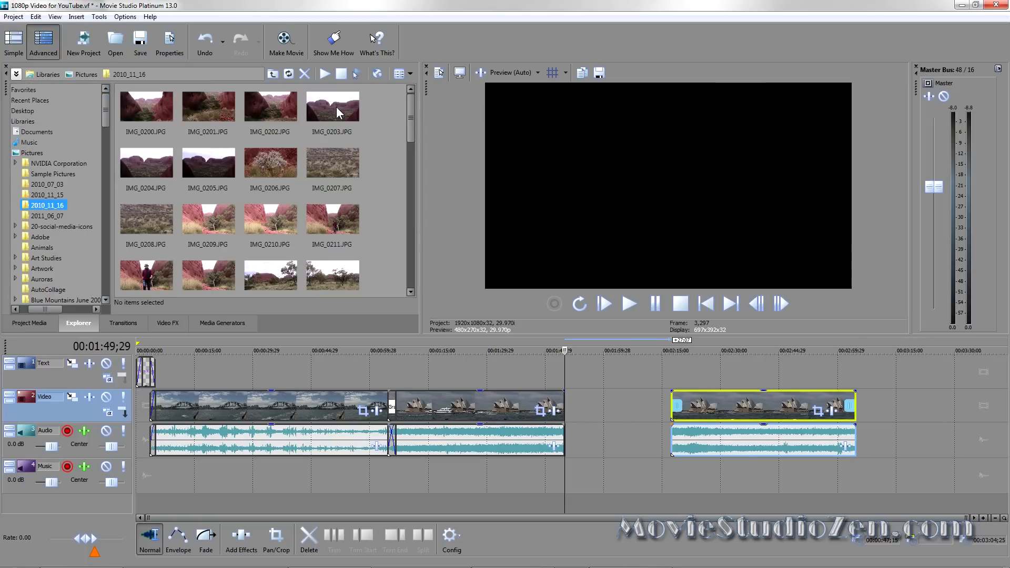
Place IMG_0206.JPG on the Video track at 00:01:49;29 and move the second Opera House segment back against the photo.
{"action": "left_click_drag", "start_coordinate": [266, 161], "coordinate": [571, 405]}
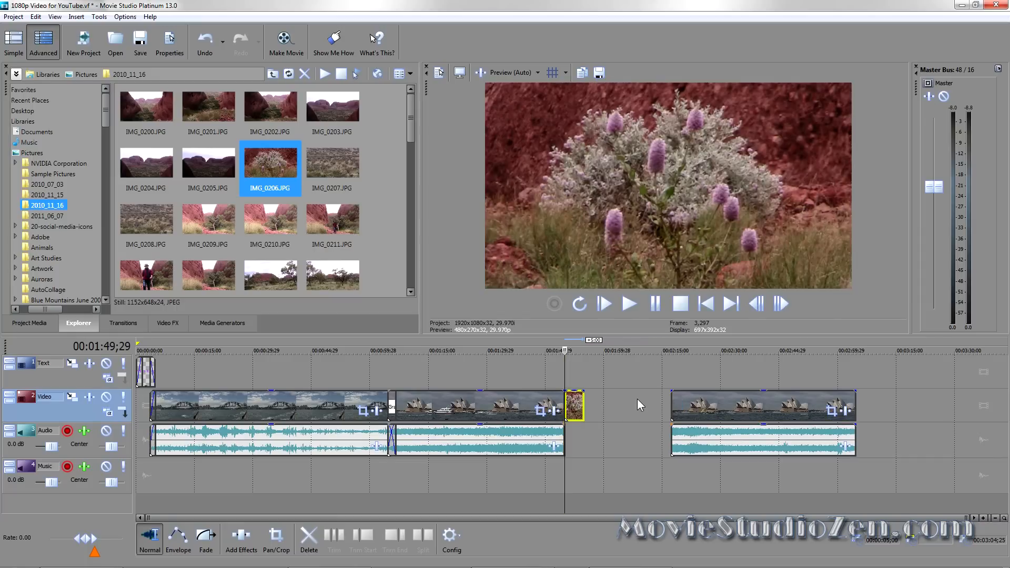
{"action": "left_click_drag", "start_coordinate": [730, 401], "coordinate": [653, 407]}
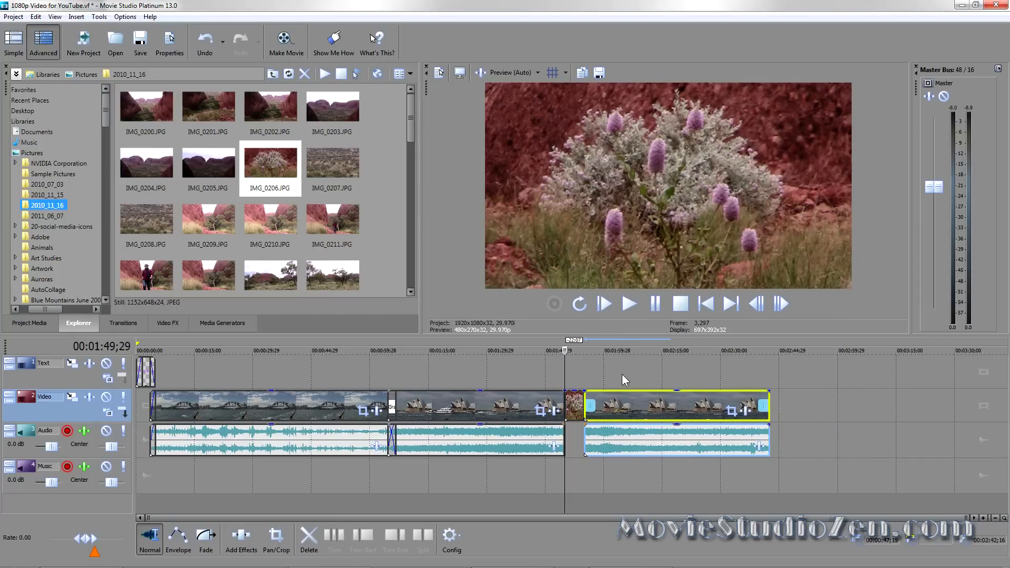
Undo both moves of the second Opera House segment and the insertion of IMG_0206.JPG.
{"action": "key", "text": "ctrl+z"}
{"action": "key", "text": "ctrl+z"}
{"action": "key", "text": "ctrl+z"}
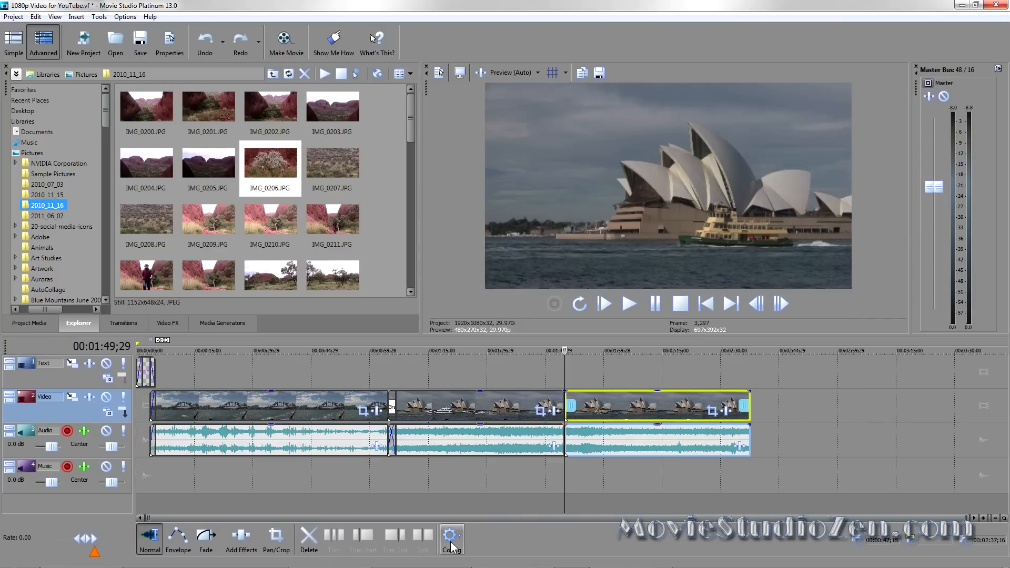
Enable Auto Ripple and insert IMG_0206.JPG at the Opera House clip's split point on the Video track.
{"action": "left_click", "coordinate": [451, 547]}
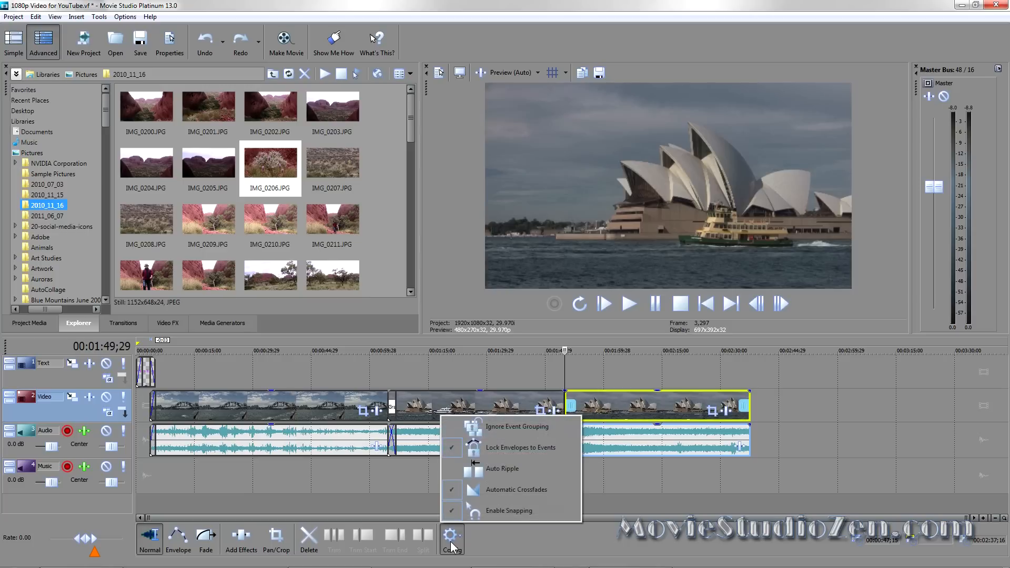
{"action": "left_click", "coordinate": [496, 469]}
{"action": "left_click", "coordinate": [522, 562]}
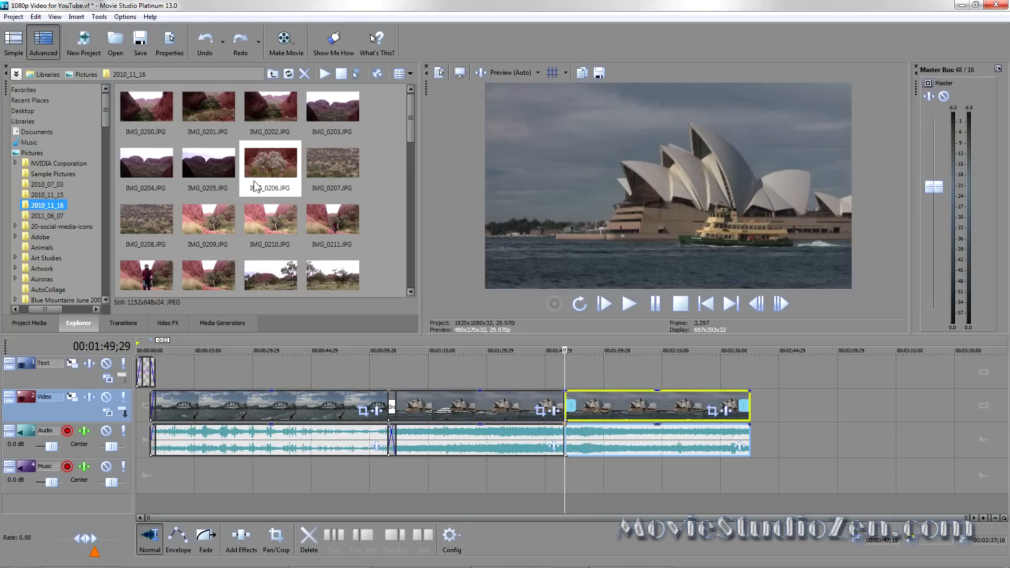
{"action": "left_click_drag", "start_coordinate": [256, 163], "coordinate": [574, 405]}
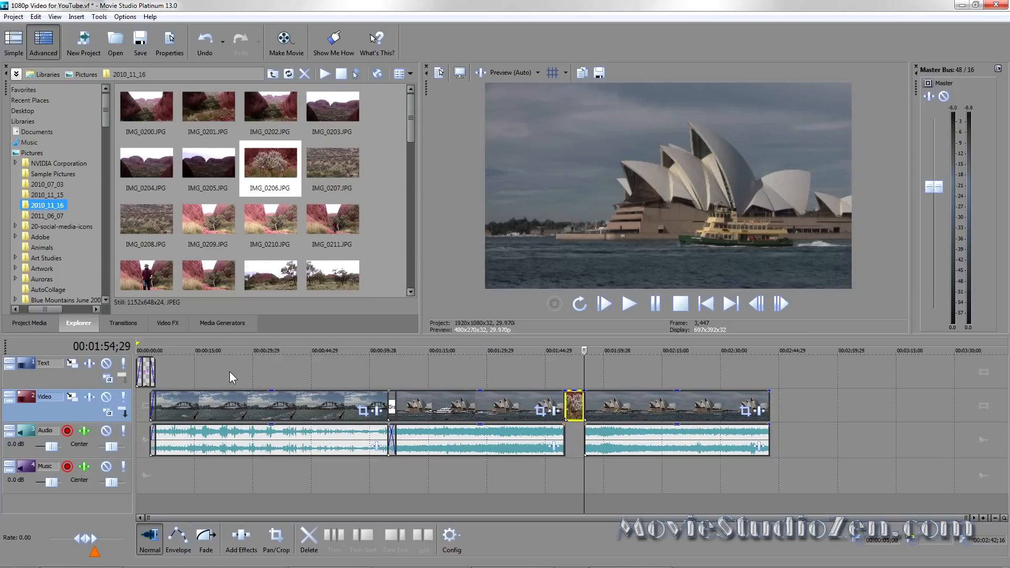
Split the Harbour Bridge clip and its audio at 00:00:34;03 and insert IMG_0204.JPG at the split with Auto Ripple.
{"action": "left_click", "coordinate": [269, 373]}
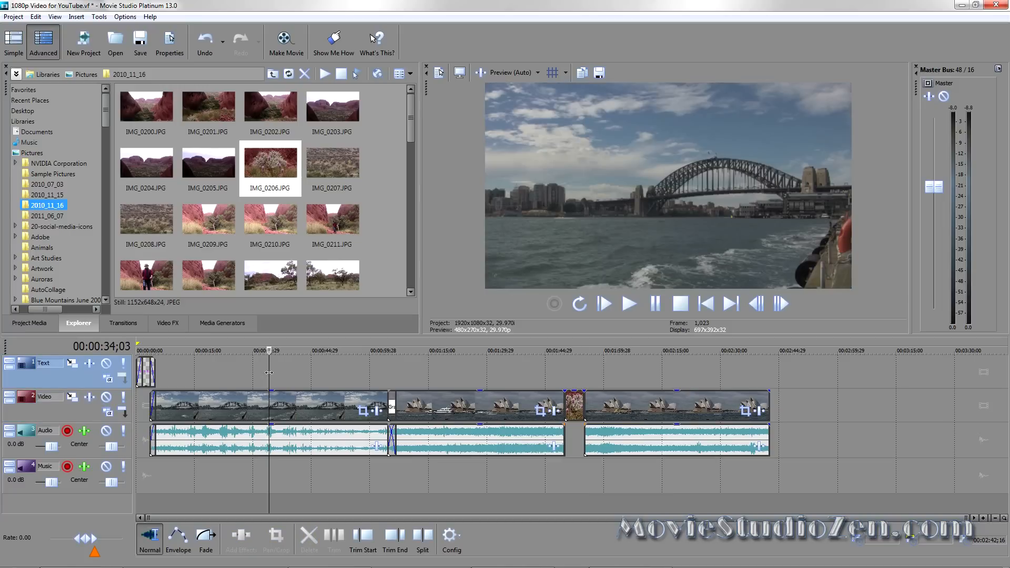
{"action": "key", "text": "s"}
{"action": "left_click_drag", "start_coordinate": [145, 168], "coordinate": [276, 406]}
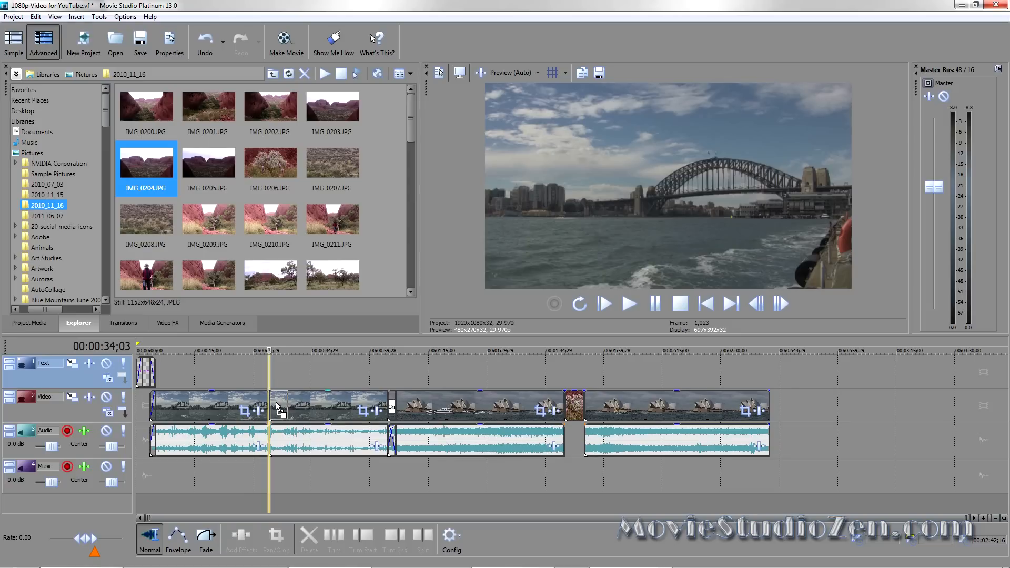
{"action": "left_click_drag", "start_coordinate": [277, 406], "coordinate": [275, 403]}
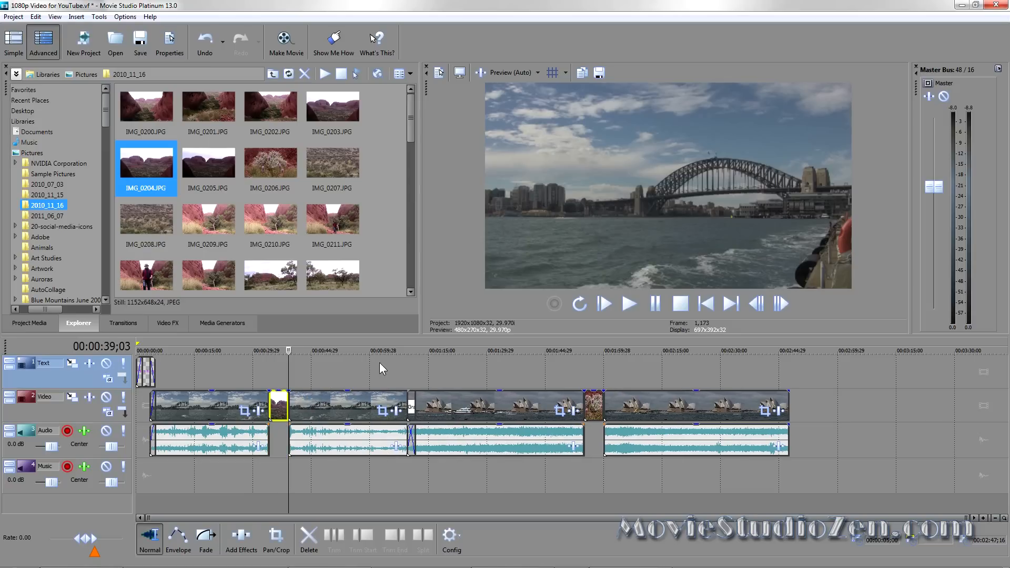
{"action": "left_click", "coordinate": [343, 361]}
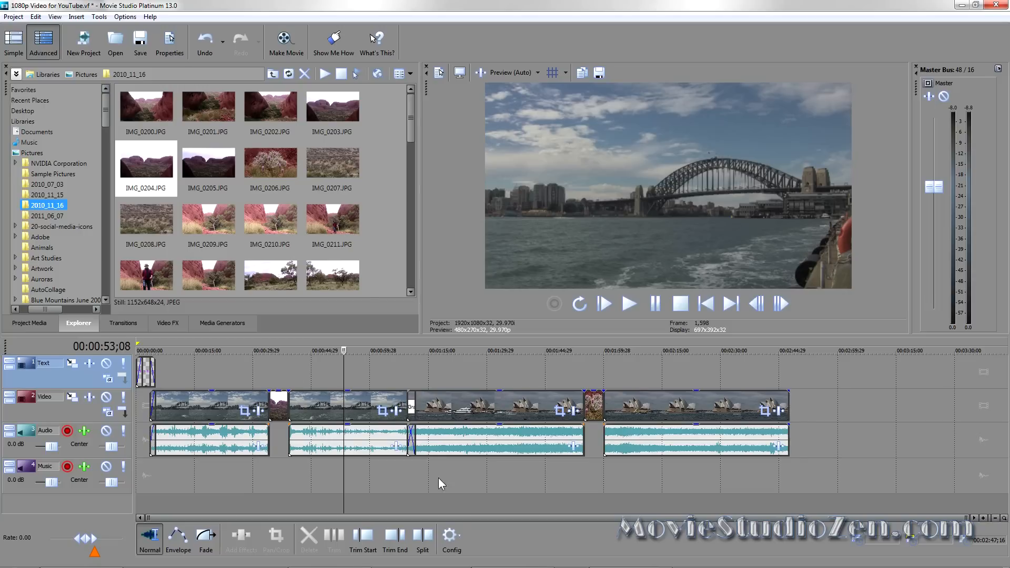
Check the Auto Ripple setting and set its ripple mode to Affected Tracks.
{"action": "left_click", "coordinate": [451, 536]}
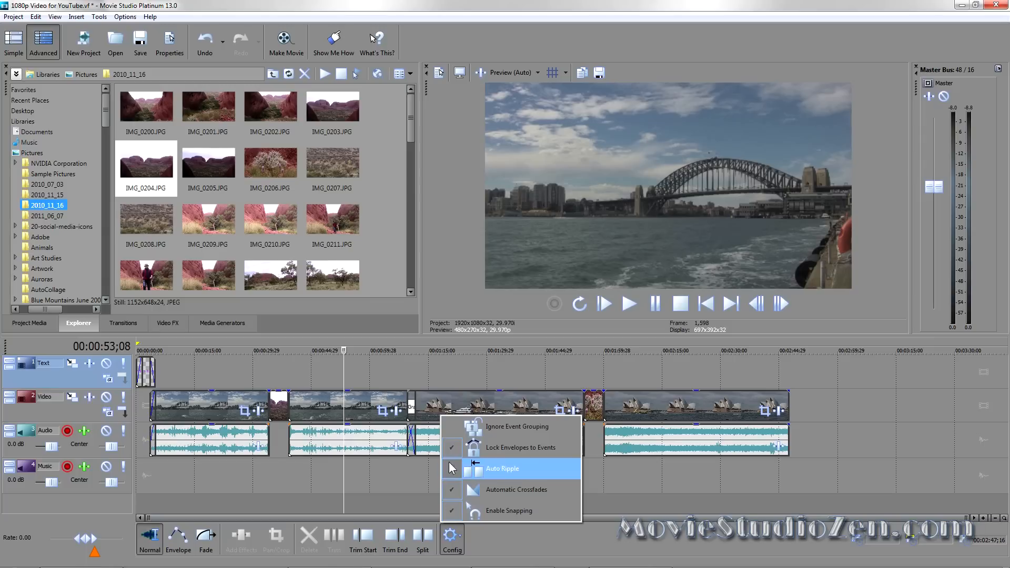
{"action": "left_click", "coordinate": [123, 18]}
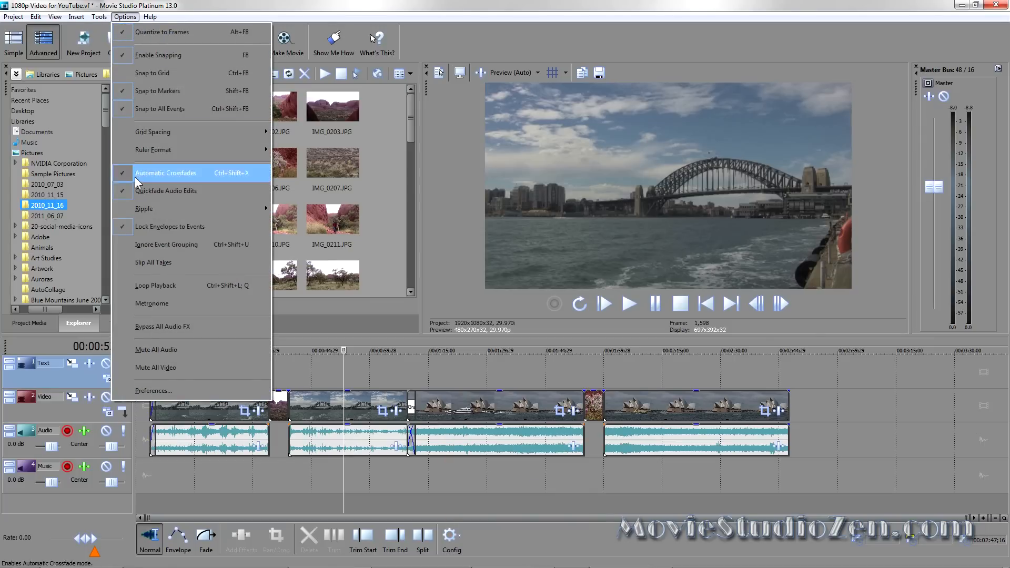
{"action": "mouse_move", "coordinate": [133, 214]}
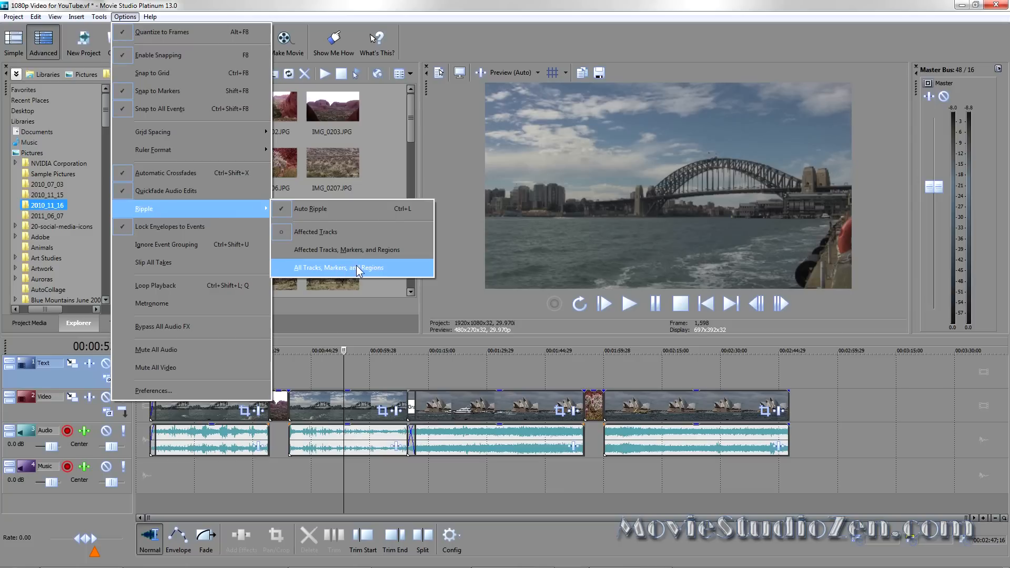
{"action": "left_click", "coordinate": [337, 231]}
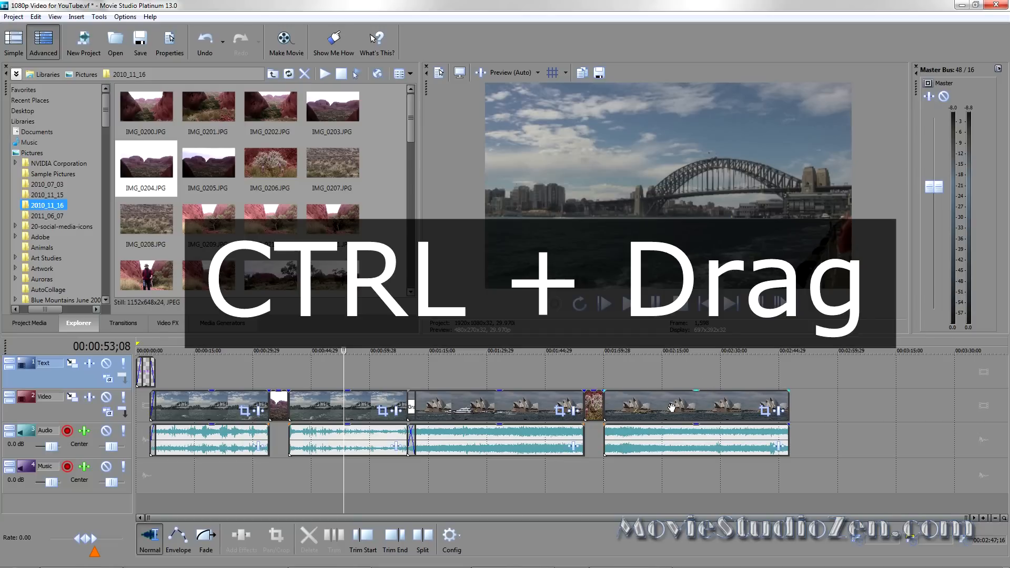
Duplicate the last Opera House segment with its audio and place the copy directly after the original.
{"action": "left_click_drag", "start_coordinate": [672, 409], "coordinate": [876, 412]}
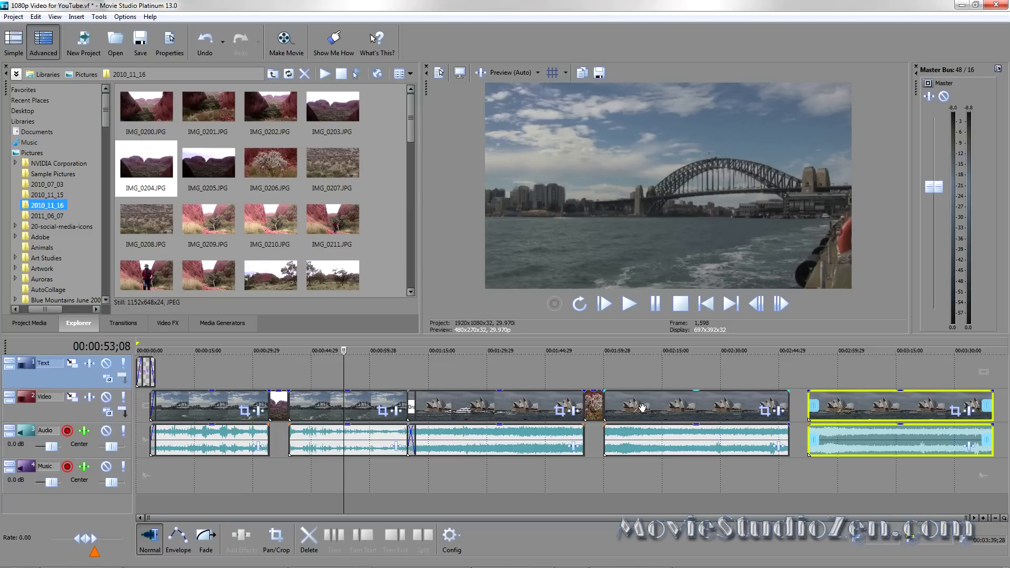
{"action": "left_click_drag", "start_coordinate": [871, 412], "coordinate": [853, 410]}
{"action": "left_click", "coordinate": [859, 378]}
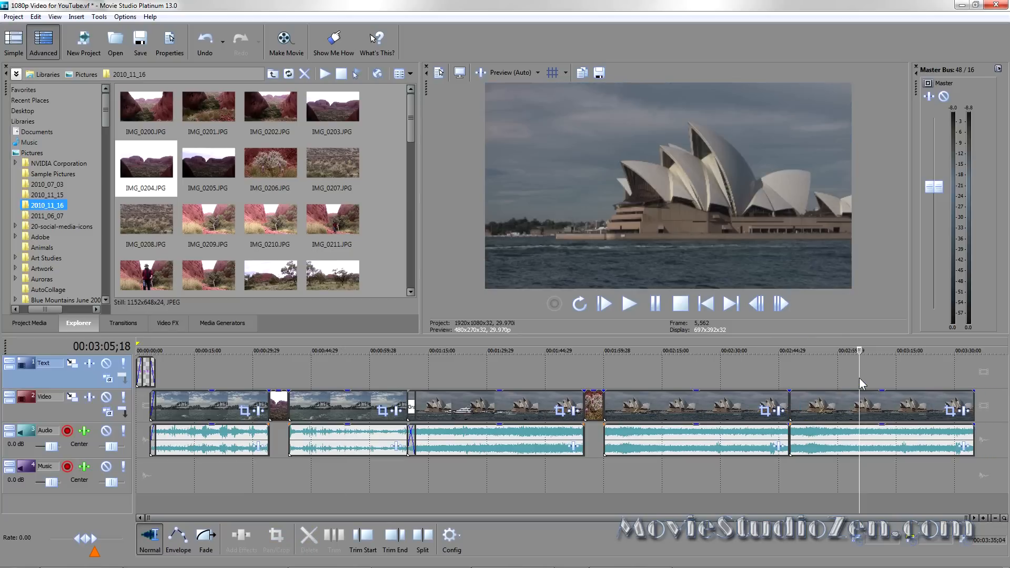
Duplicate the title on the Text track to about 00:00:05;10 as a new copy of the source media.
{"action": "scroll", "coordinate": [225, 495], "scroll_direction": "up", "scroll_amount": 1}
{"action": "scroll", "coordinate": [222, 497], "scroll_direction": "up", "scroll_amount": 2}
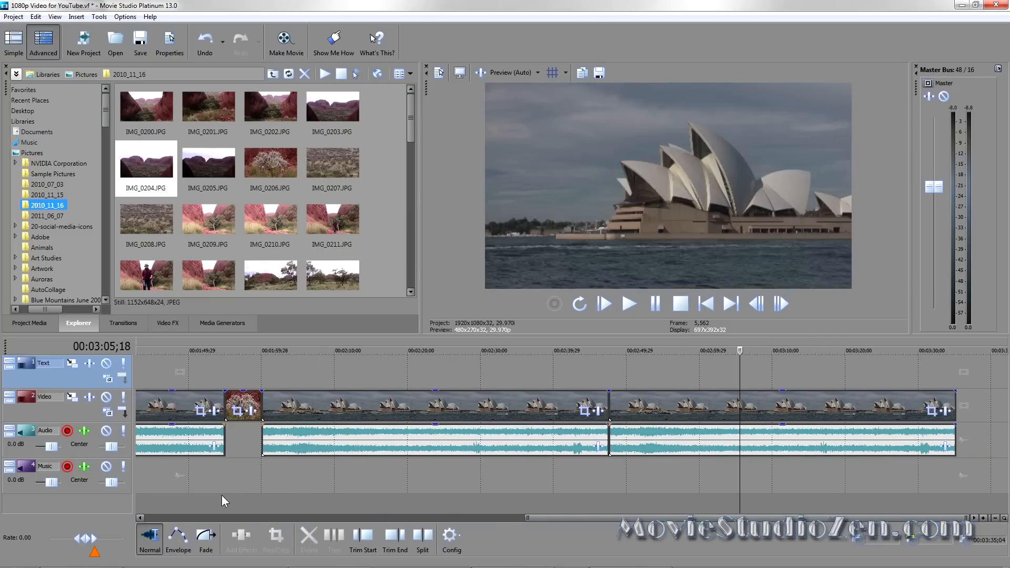
{"action": "left_click_drag", "start_coordinate": [583, 520], "coordinate": [207, 529]}
{"action": "left_click", "coordinate": [150, 437]}
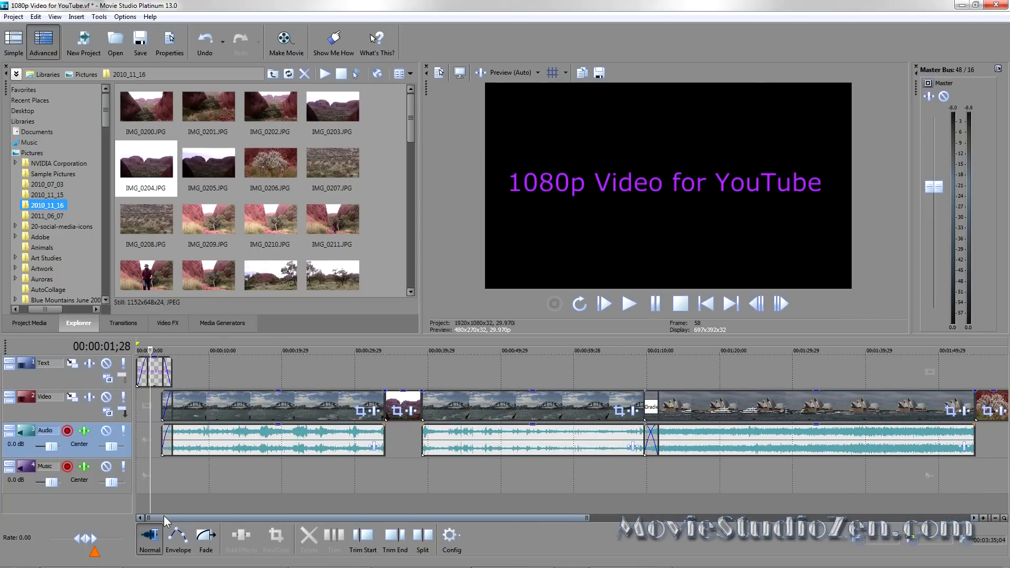
{"action": "scroll", "coordinate": [163, 515], "scroll_direction": "up", "scroll_amount": 6}
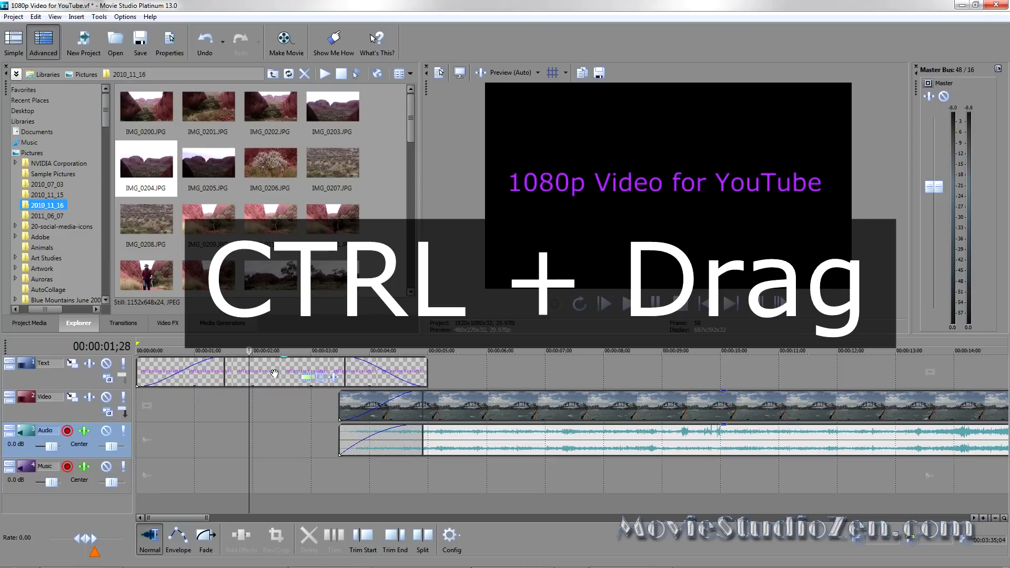
{"action": "left_click_drag", "start_coordinate": [274, 374], "coordinate": [587, 371]}
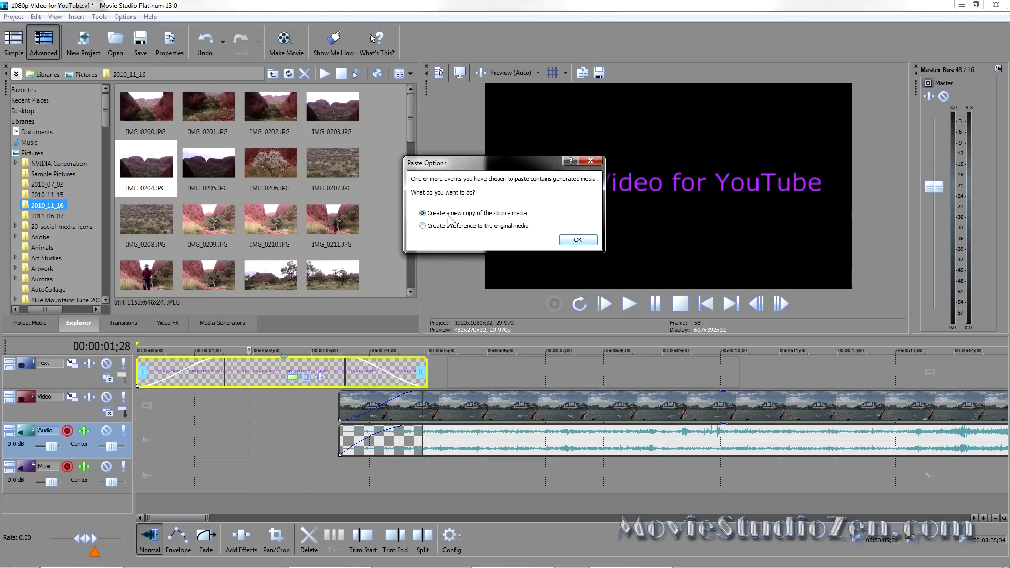
{"action": "left_click", "coordinate": [577, 240]}
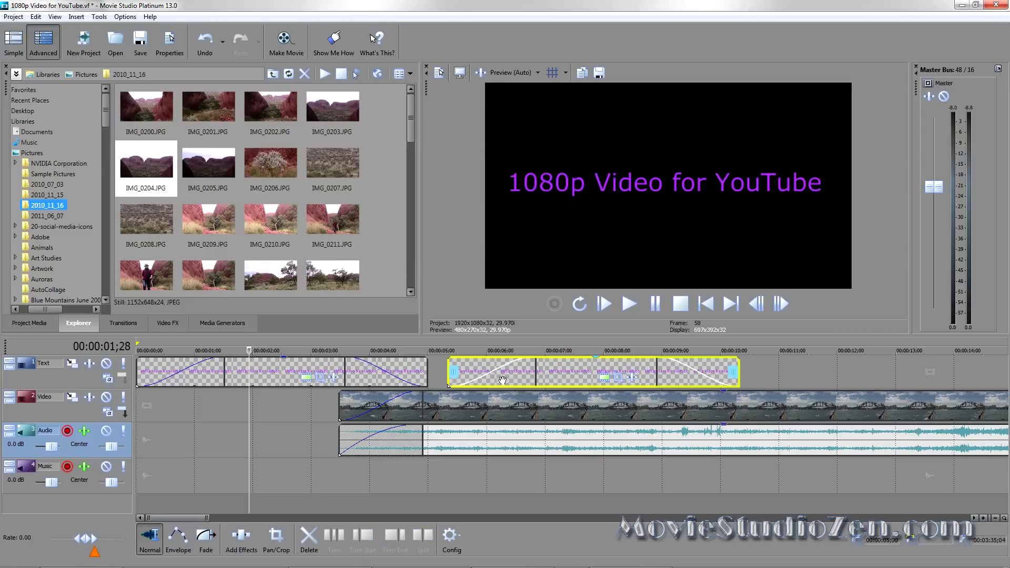
Replace the duplicated title's text with "changed text" in its generated media settings.
{"action": "left_click", "coordinate": [604, 379]}
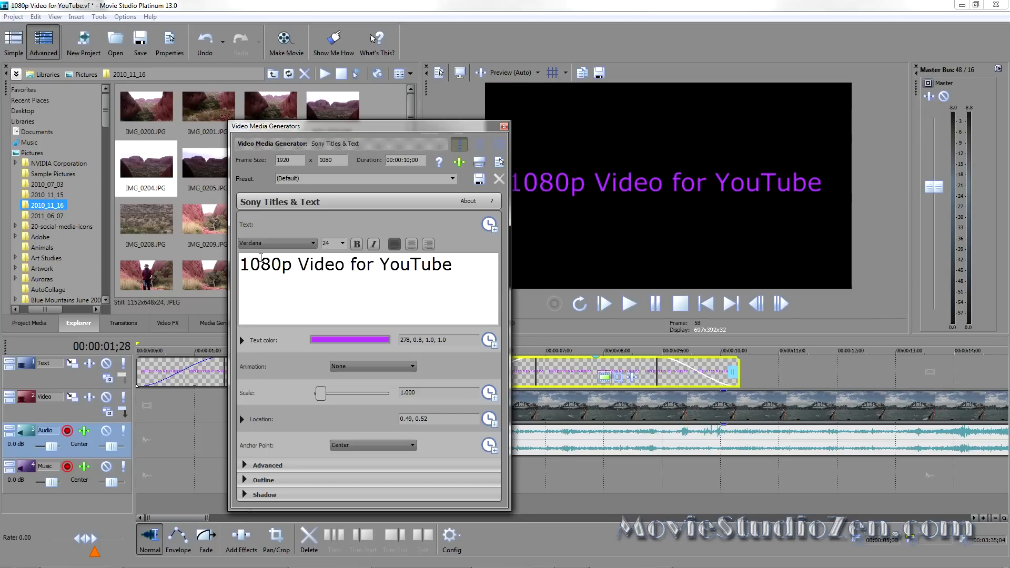
{"action": "left_click_drag", "start_coordinate": [448, 272], "coordinate": [214, 267]}
{"action": "type", "text": "chna"}
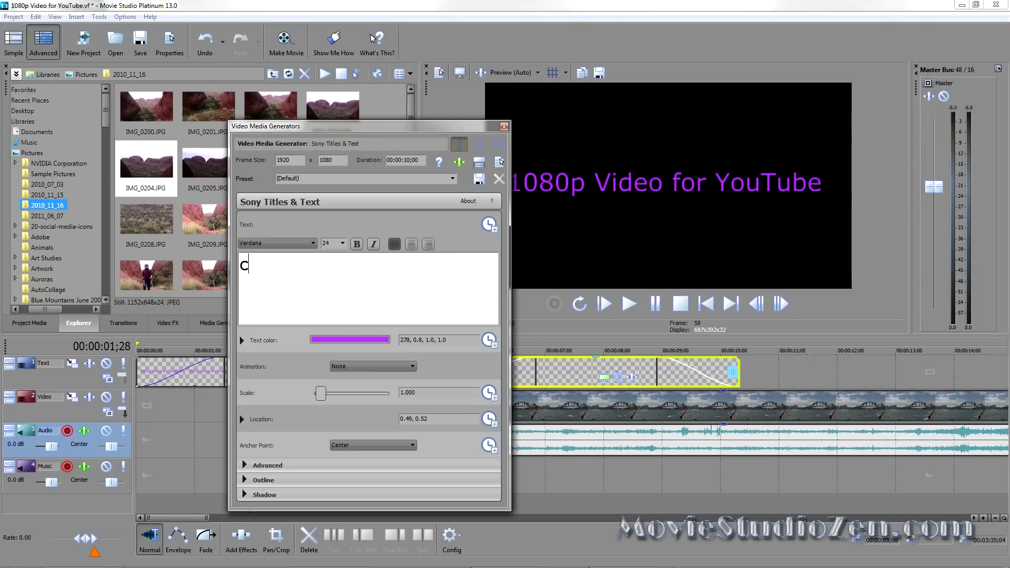
{"action": "type", "text": "g"}
{"action": "key", "text": "BackSpace"}
{"action": "key", "text": "BackSpace"}
{"action": "type", "text": "anged tes"}
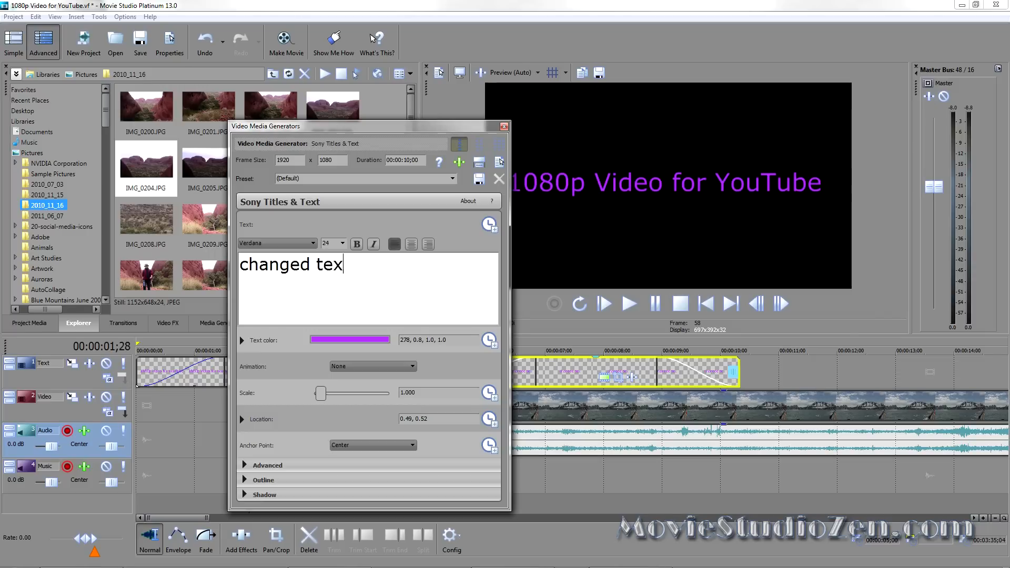
{"action": "left_click", "coordinate": [504, 126]}
Compare the duplicated and original titles in the preview, and cut the "changed text" title from the Text track.
{"action": "left_click", "coordinate": [592, 363]}
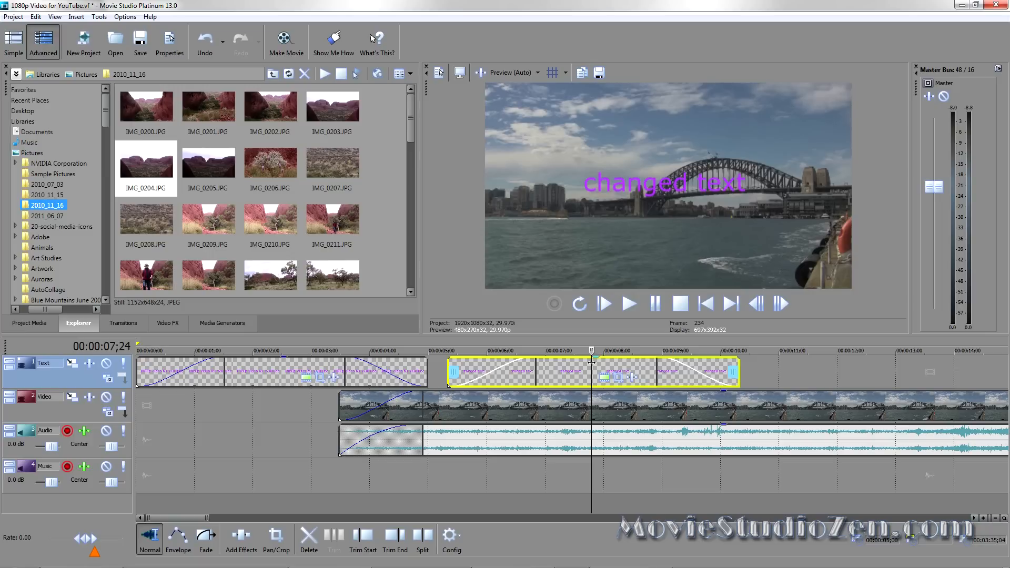
{"action": "left_click", "coordinate": [276, 408]}
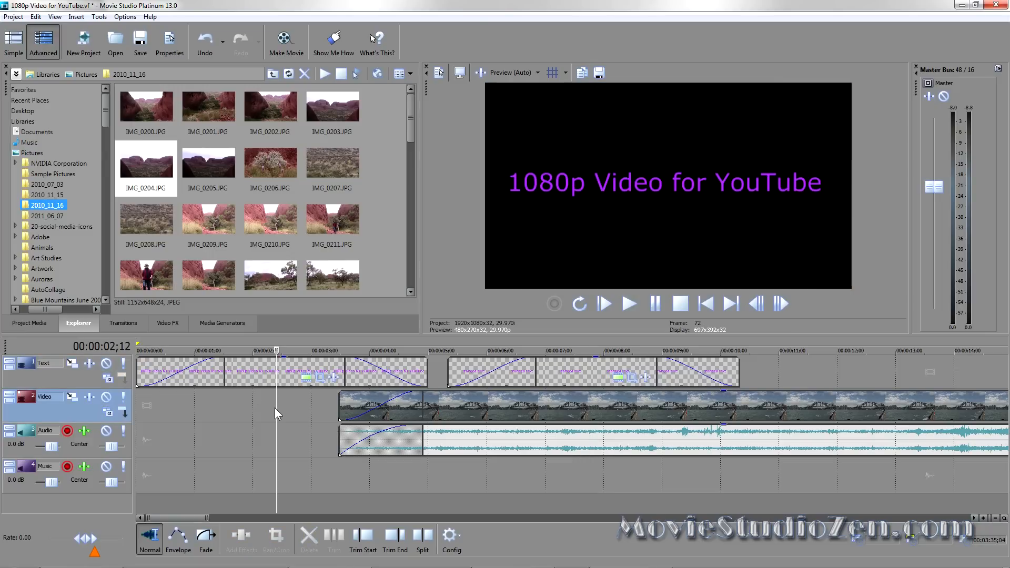
{"action": "left_click", "coordinate": [579, 371]}
{"action": "left_click", "coordinate": [578, 371]}
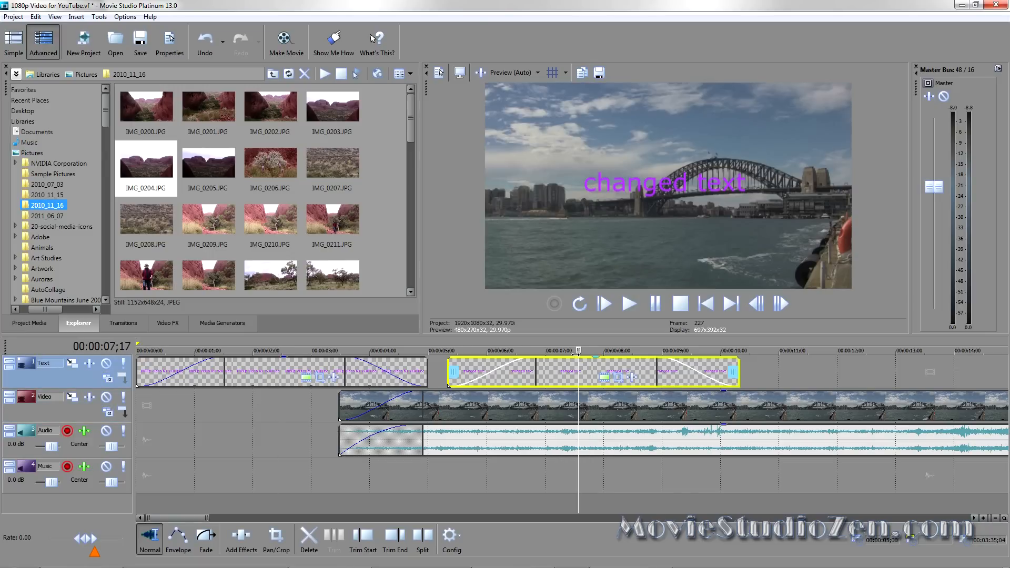
{"action": "right_click", "coordinate": [633, 379]}
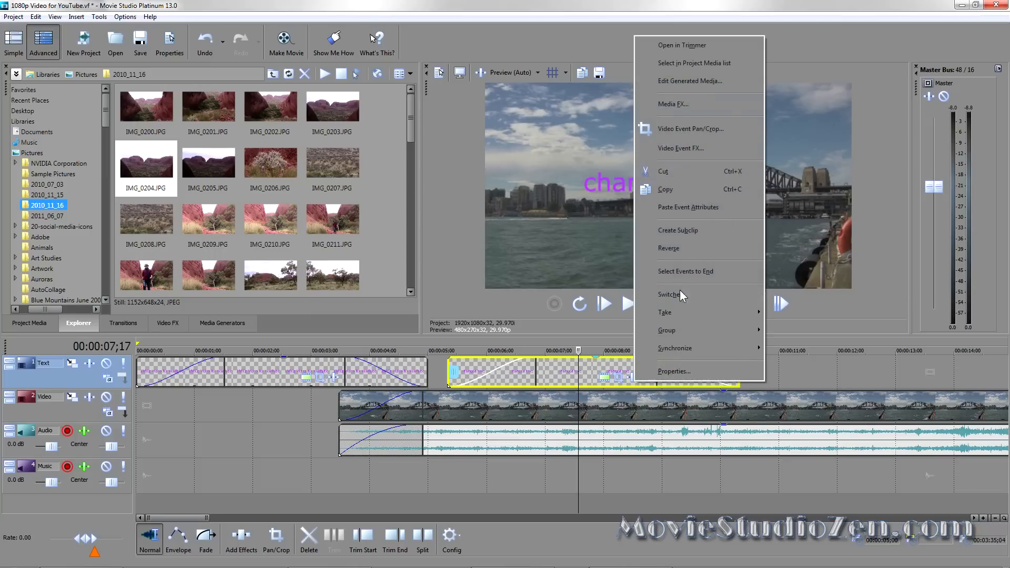
{"action": "left_click", "coordinate": [667, 177]}
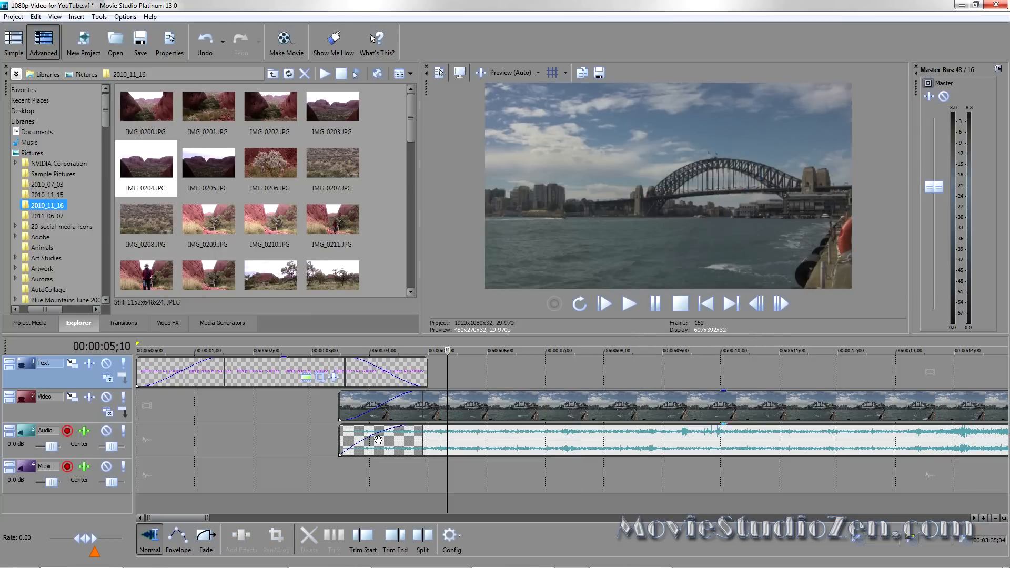
Duplicate the title just after the original on the Text track as a reference to the original media, and compare both in the preview.
{"action": "left_click", "coordinate": [266, 373]}
{"action": "key", "text": "ctrl+v"}
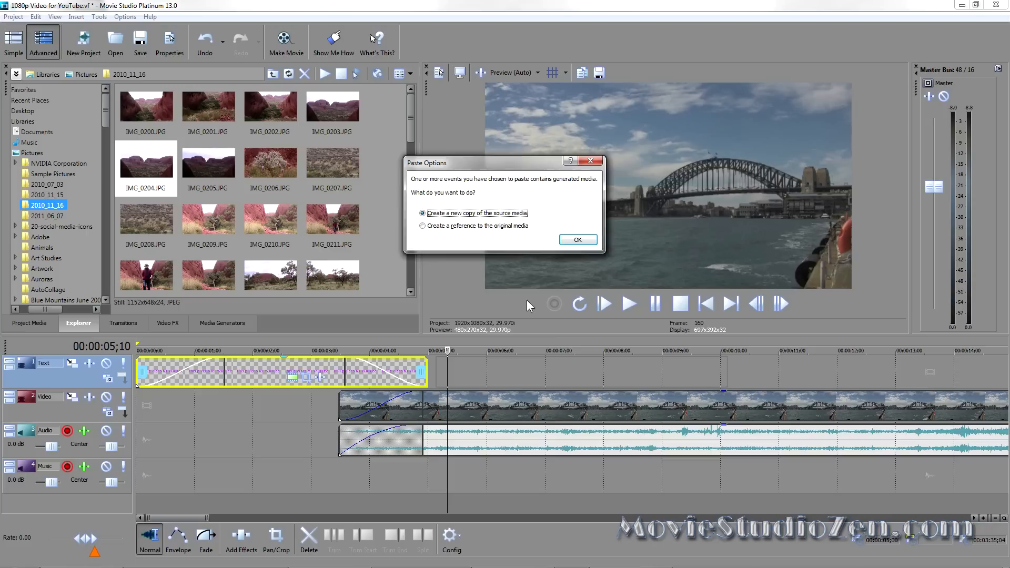
{"action": "left_click", "coordinate": [422, 226]}
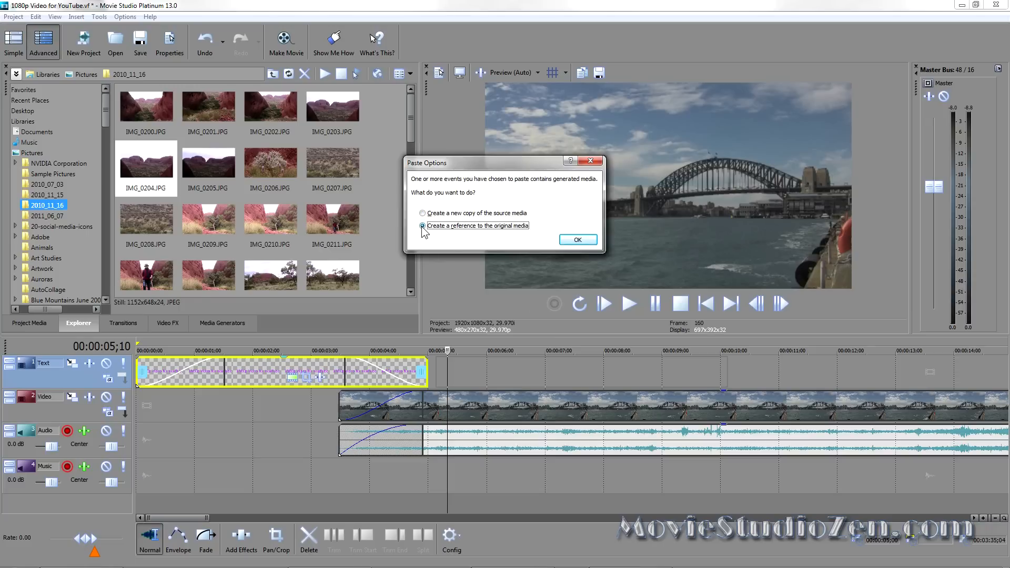
{"action": "left_click", "coordinate": [573, 240]}
{"action": "left_click", "coordinate": [278, 414]}
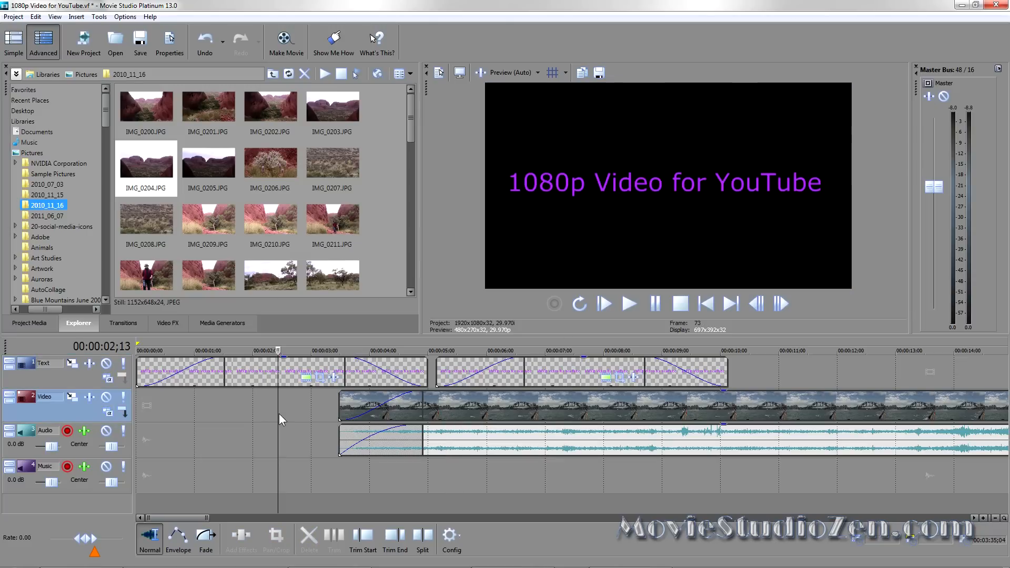
{"action": "left_click", "coordinate": [590, 480]}
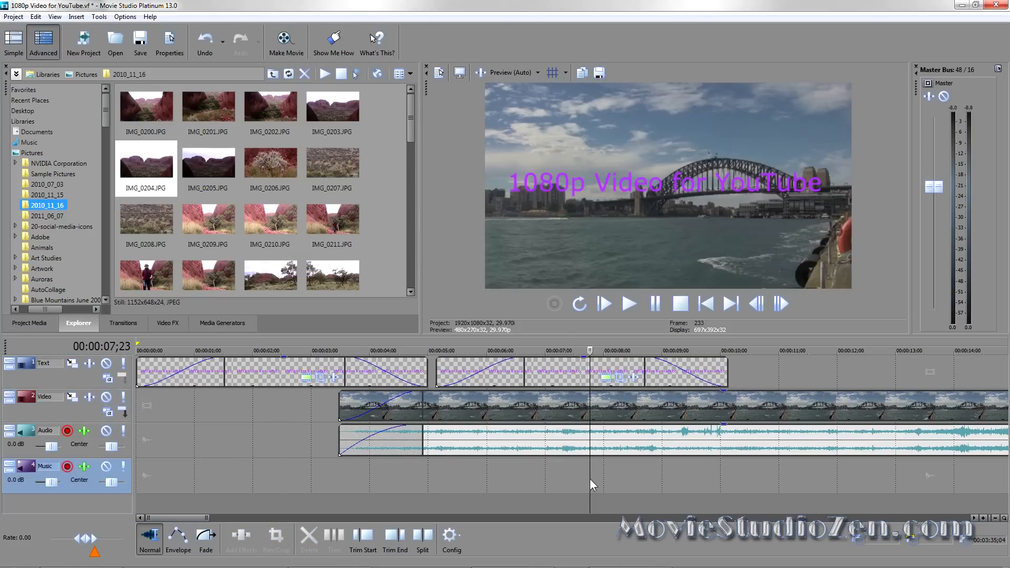
Replace the duplicated title's text with "change text" in its generated media settings, and check the original title in the preview.
{"action": "left_click", "coordinate": [607, 379]}
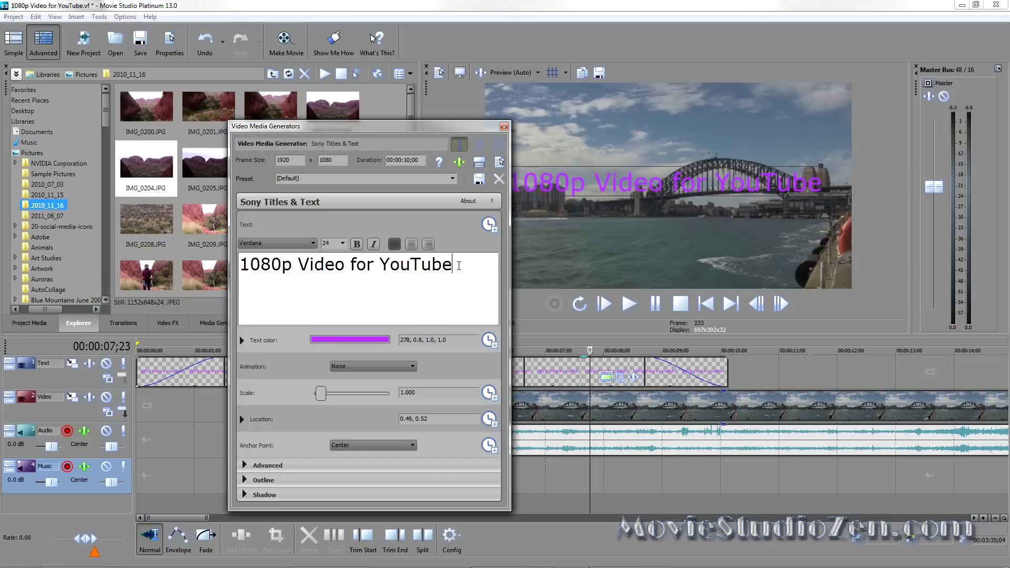
{"action": "left_click_drag", "start_coordinate": [459, 266], "coordinate": [229, 270]}
{"action": "type", "text": "cha"}
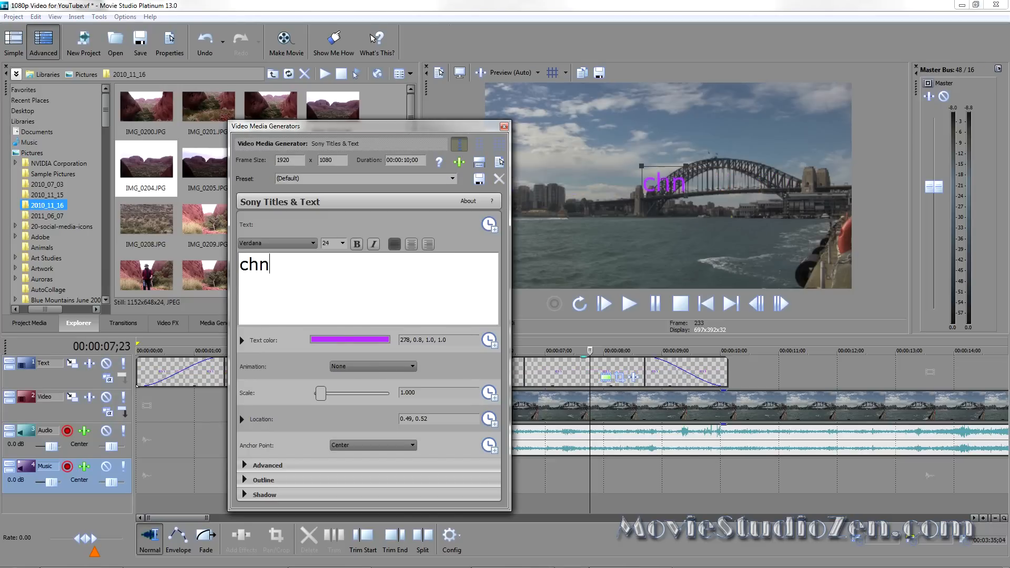
{"action": "type", "text": "nge text"}
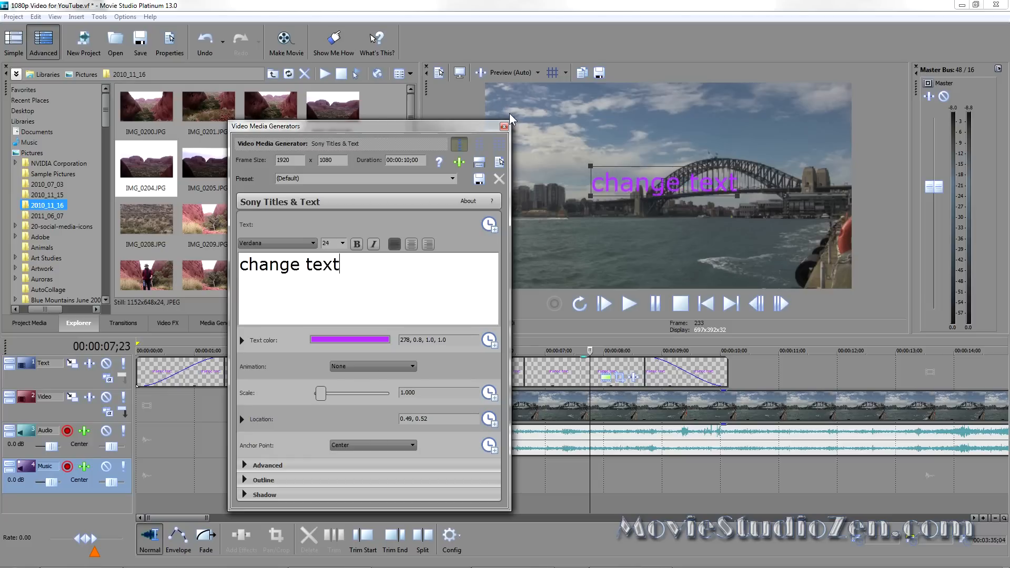
{"action": "left_click", "coordinate": [504, 127]}
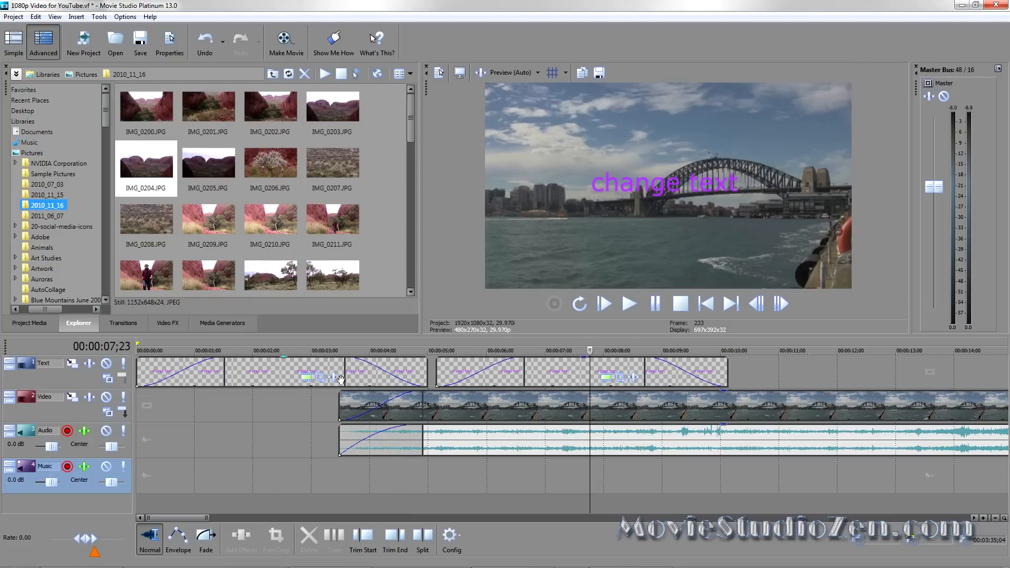
{"action": "left_click", "coordinate": [282, 400]}
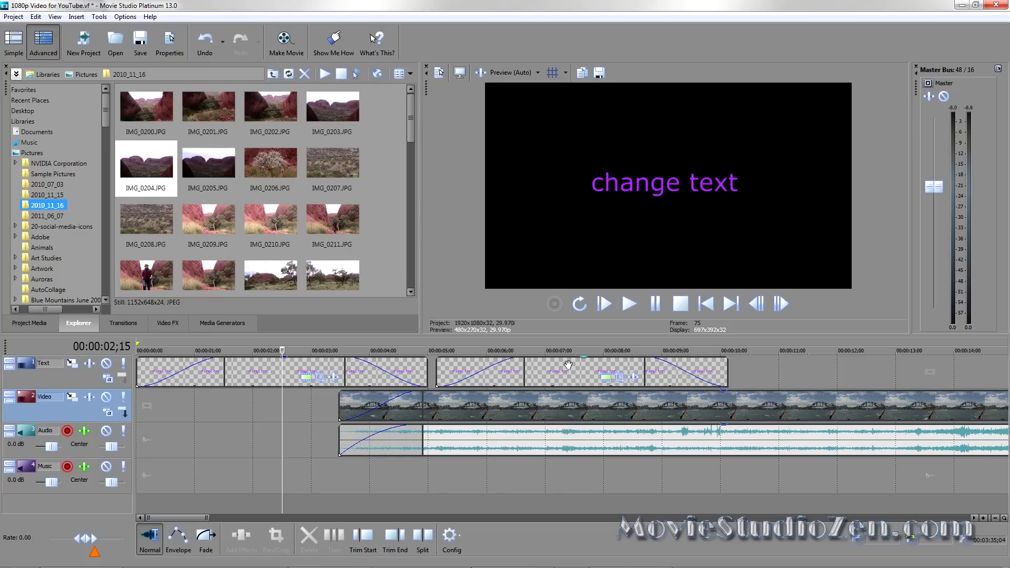
Try adjusting the opacity of the first bridge video clip and the gain of its audio on the timeline.
{"action": "scroll", "coordinate": [573, 373], "scroll_direction": "down", "scroll_amount": 10}
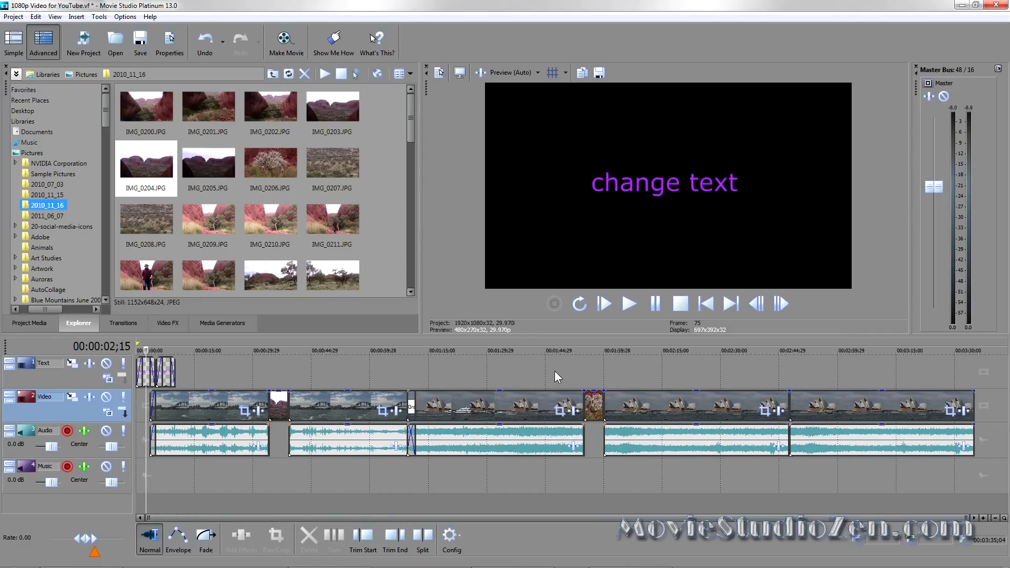
{"action": "scroll", "coordinate": [344, 418], "scroll_direction": "up", "scroll_amount": 3}
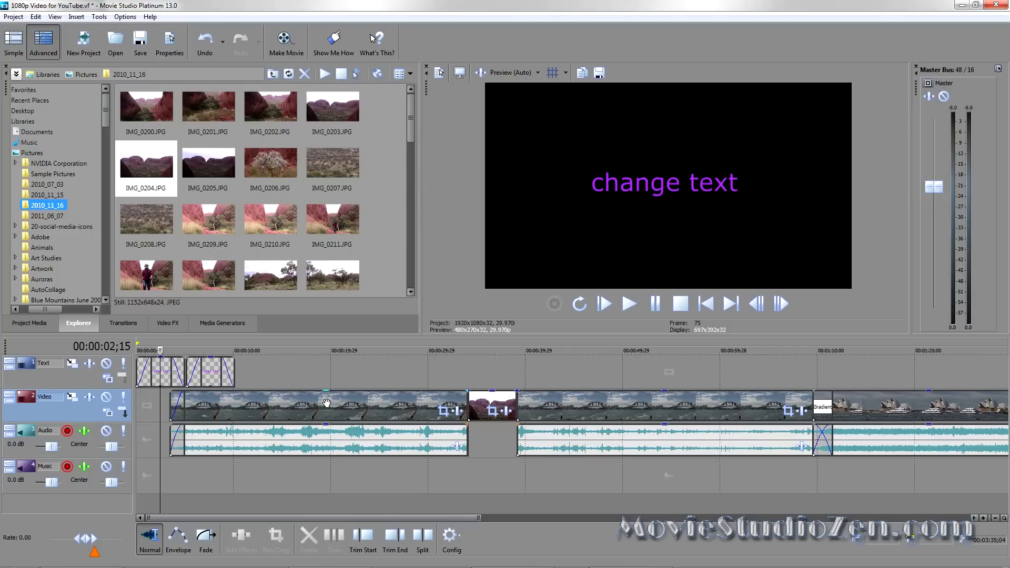
{"action": "mouse_move", "coordinate": [327, 395]}
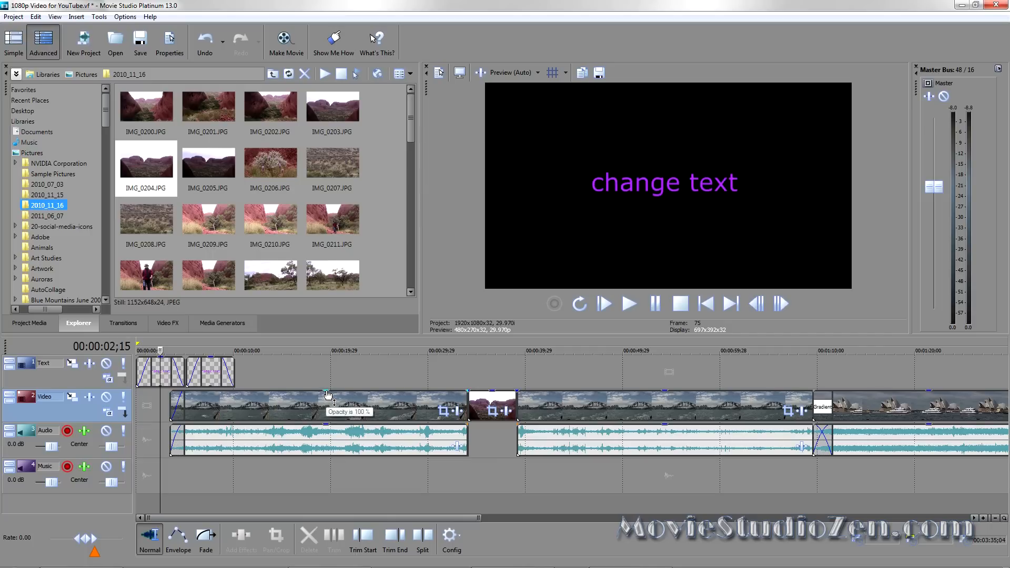
{"action": "left_click", "coordinate": [327, 395]}
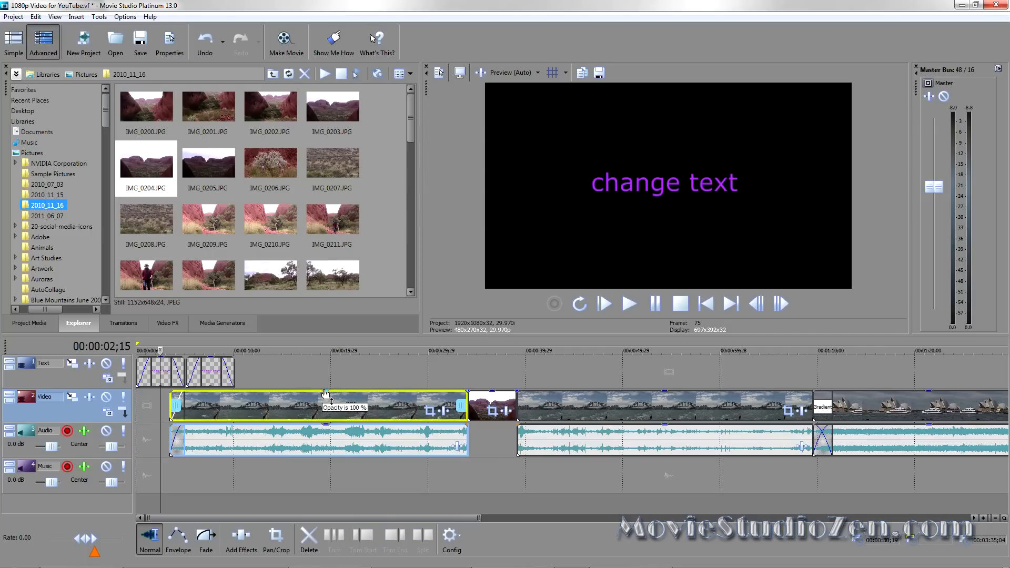
{"action": "left_click", "coordinate": [317, 371]}
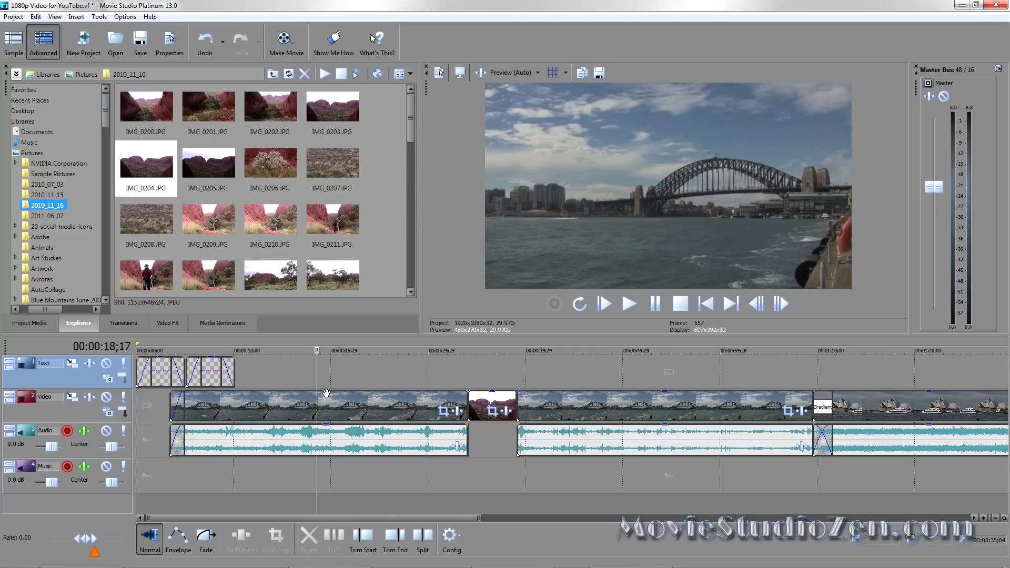
{"action": "mouse_move", "coordinate": [326, 393]}
{"action": "mouse_move", "coordinate": [326, 393]}
{"action": "left_mouse_down"}
{"action": "mouse_move", "coordinate": [327, 426]}
{"action": "mouse_move", "coordinate": [324, 386]}
{"action": "left_mouse_up"}
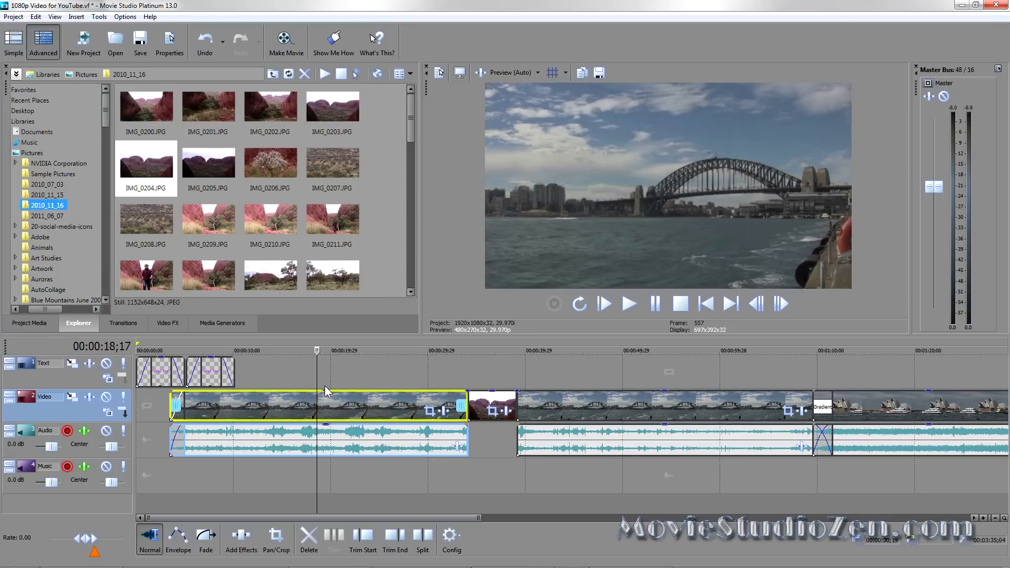
{"action": "left_click", "coordinate": [326, 428]}
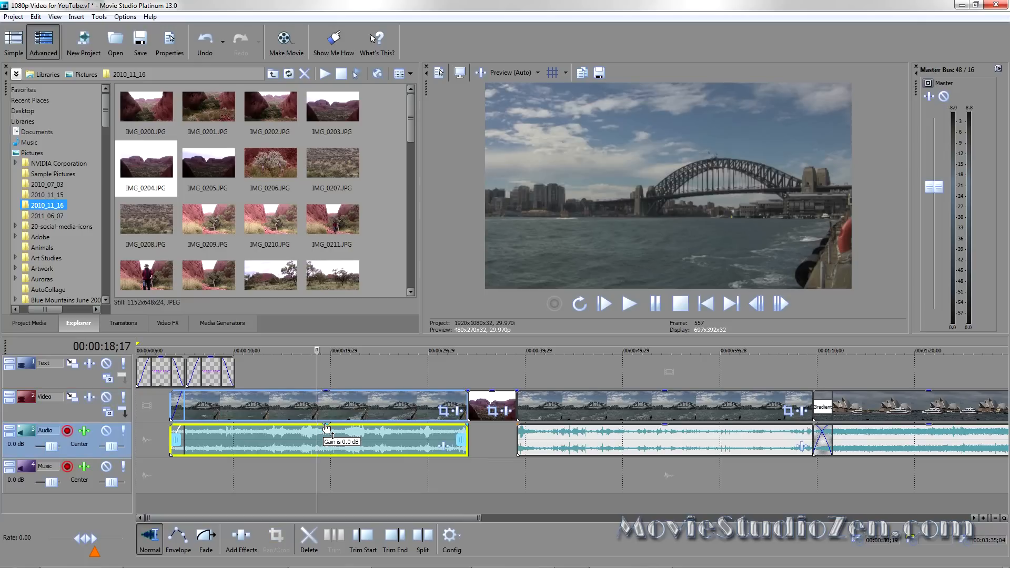
{"action": "mouse_move", "coordinate": [326, 428]}
{"action": "left_mouse_down"}
{"action": "mouse_move", "coordinate": [331, 445]}
{"action": "mouse_move", "coordinate": [330, 424]}
{"action": "left_mouse_up"}
{"action": "mouse_move", "coordinate": [327, 443]}
Enlarge the Audio track's header and height for finer controls, and set its volume to -2.3 dB.
{"action": "left_click_drag", "start_coordinate": [134, 443], "coordinate": [181, 443]}
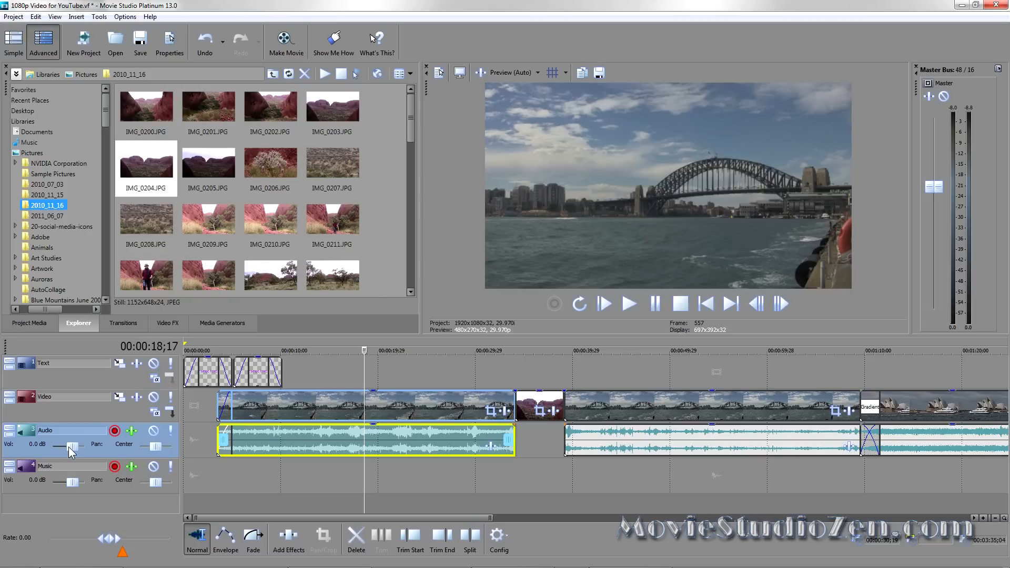
{"action": "left_click_drag", "start_coordinate": [72, 447], "coordinate": [68, 447]}
{"action": "left_click_drag", "start_coordinate": [174, 459], "coordinate": [176, 477]}
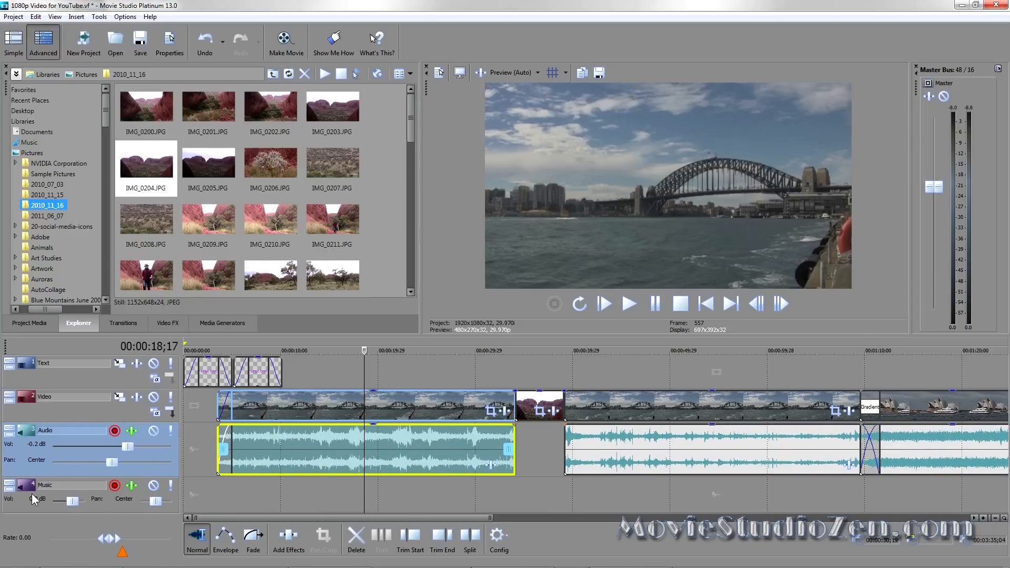
{"action": "double_click", "coordinate": [130, 446]}
Insert a volume envelope on the Audio track and add four points to it between about 3 and 25 seconds.
{"action": "right_click", "coordinate": [195, 447]}
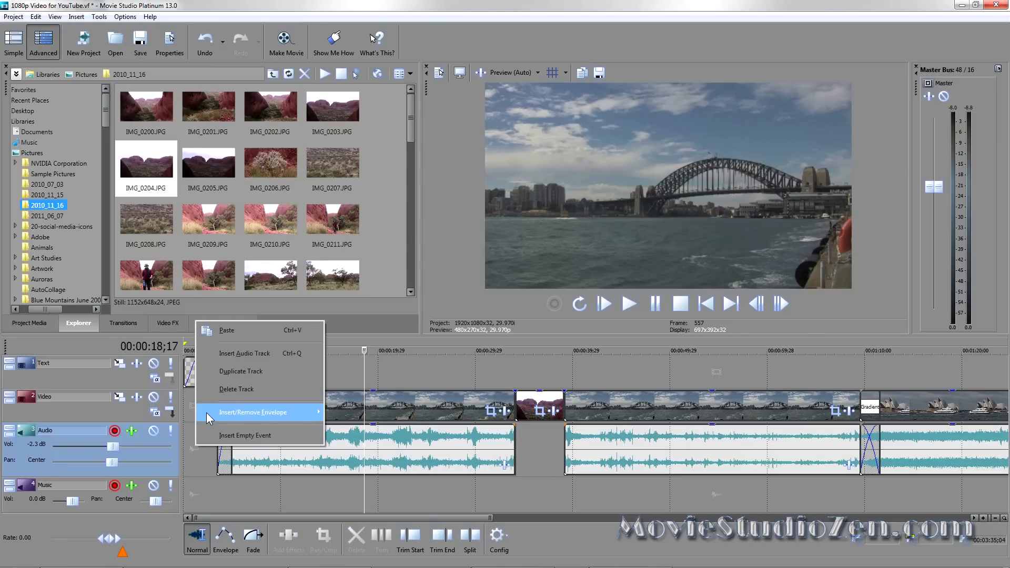
{"action": "mouse_move", "coordinate": [206, 413]}
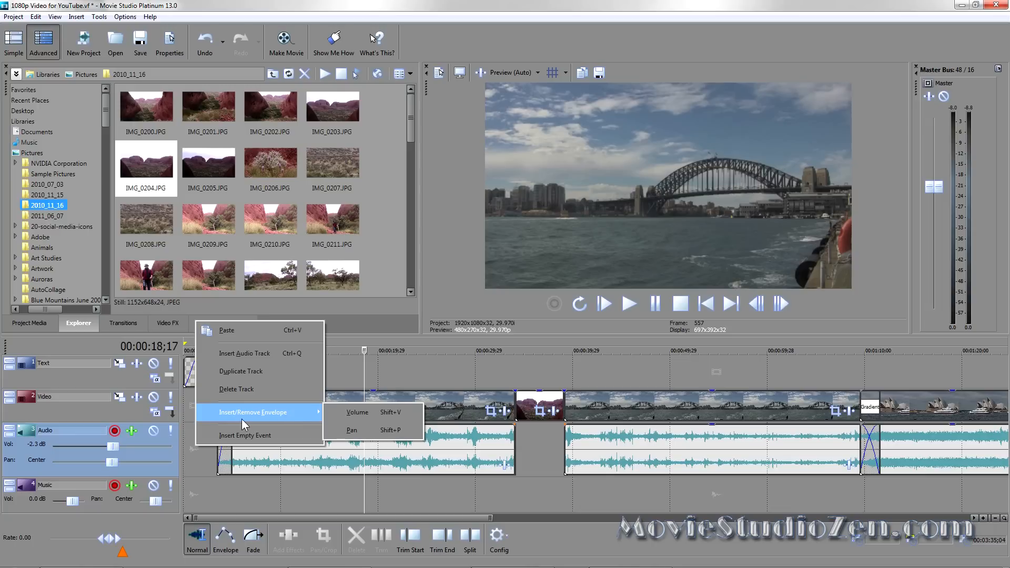
{"action": "left_click", "coordinate": [358, 415]}
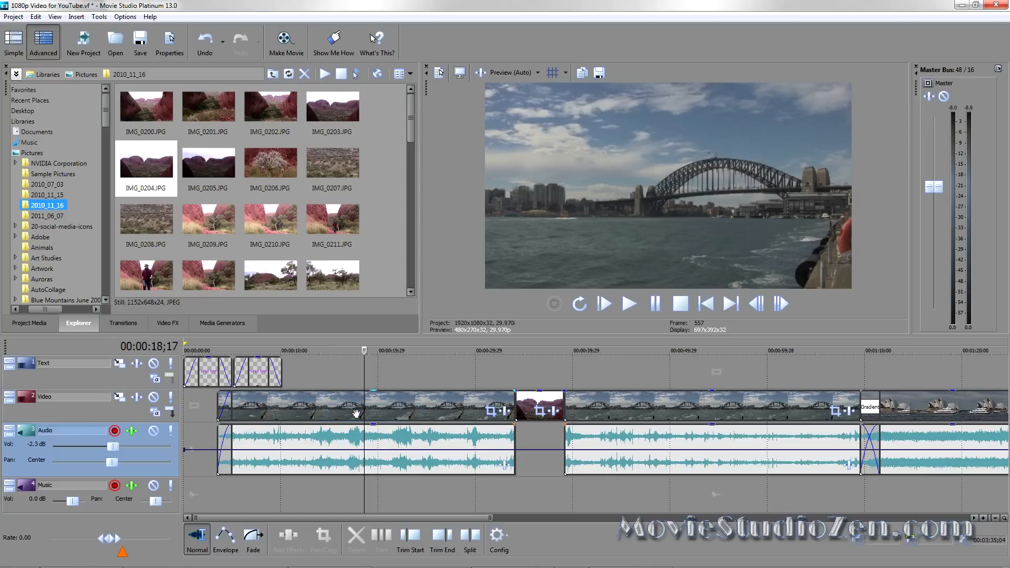
{"action": "left_click", "coordinate": [213, 451]}
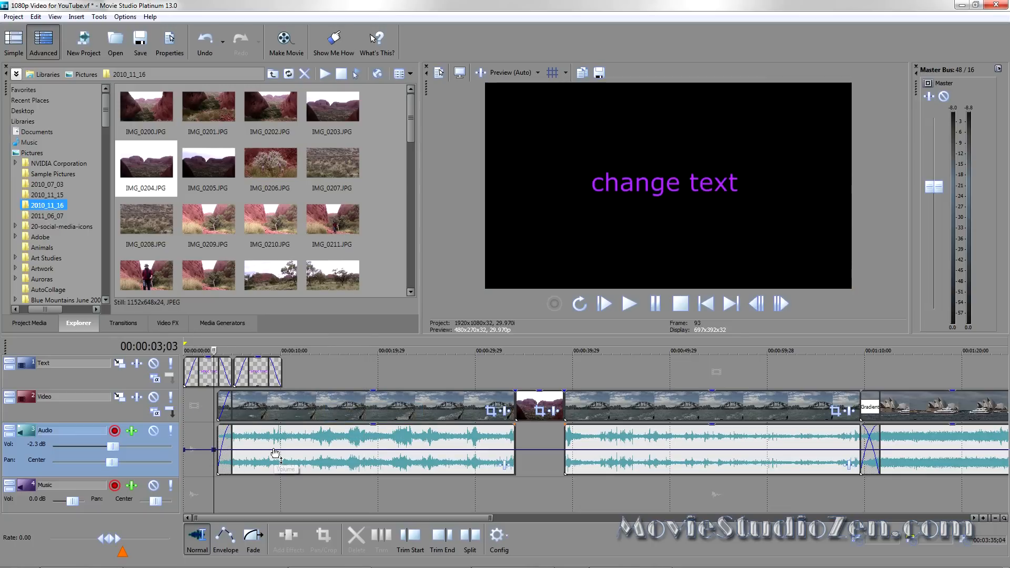
{"action": "double_click", "coordinate": [273, 451]}
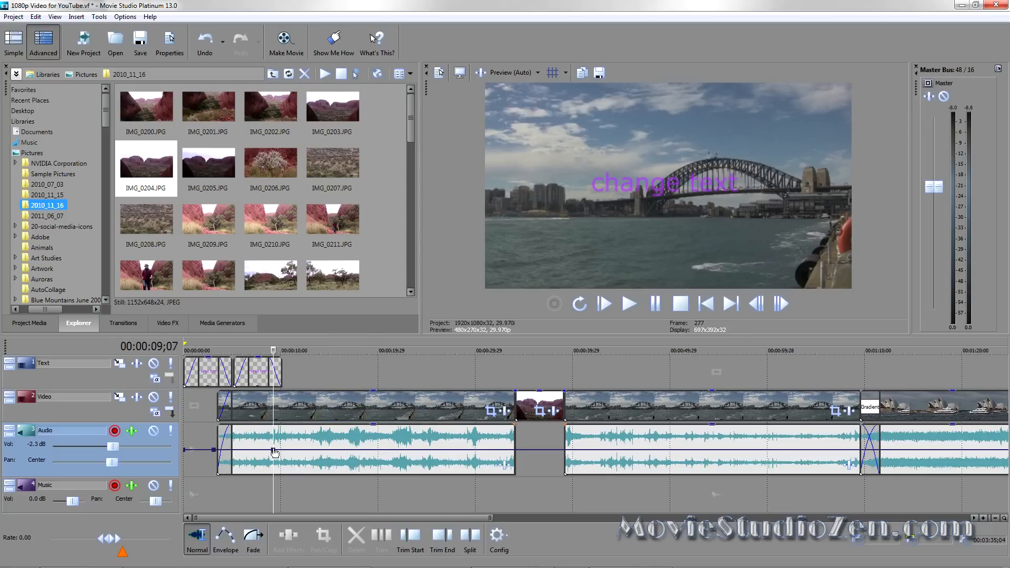
{"action": "double_click", "coordinate": [339, 450]}
{"action": "double_click", "coordinate": [431, 450]}
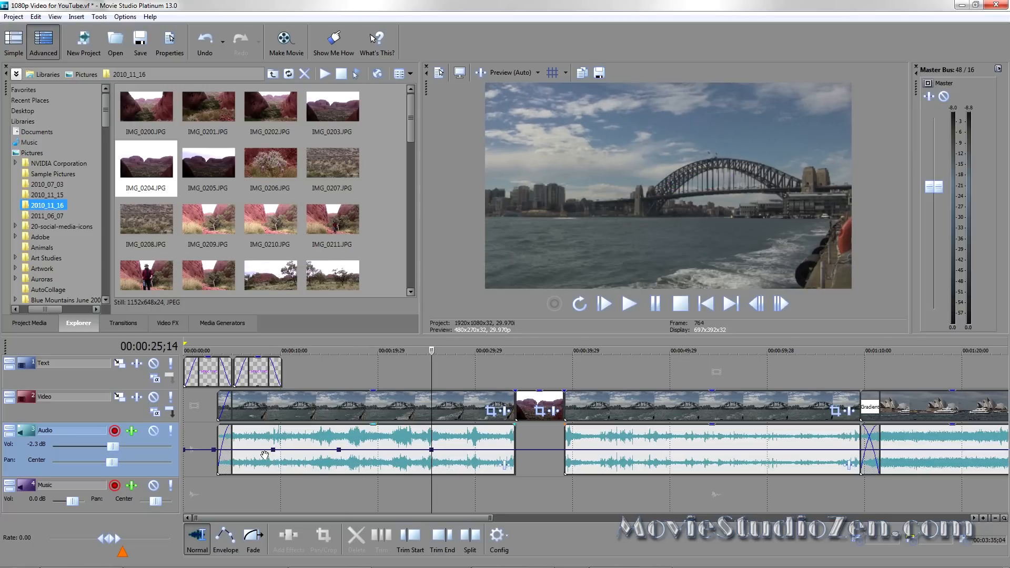
Shape the volume envelope by raising its second point, lowering the third to the track's lower edge and slightly raising the fourth.
{"action": "left_click_drag", "start_coordinate": [273, 450], "coordinate": [272, 430]}
{"action": "left_click_drag", "start_coordinate": [339, 451], "coordinate": [335, 472]}
{"action": "left_click_drag", "start_coordinate": [431, 450], "coordinate": [422, 438]}
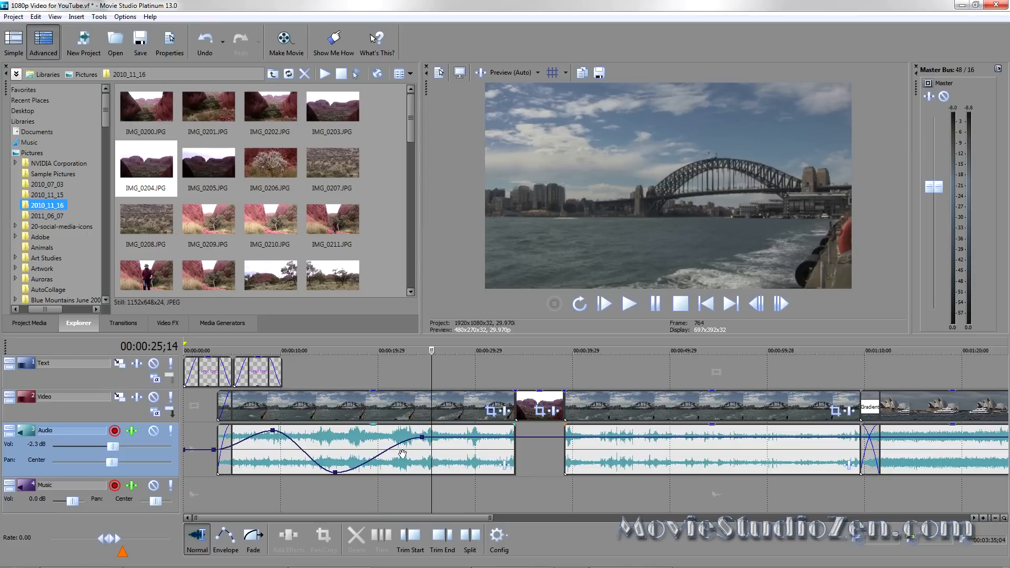
Remove the volume envelope from the Audio track.
{"action": "right_click", "coordinate": [187, 450]}
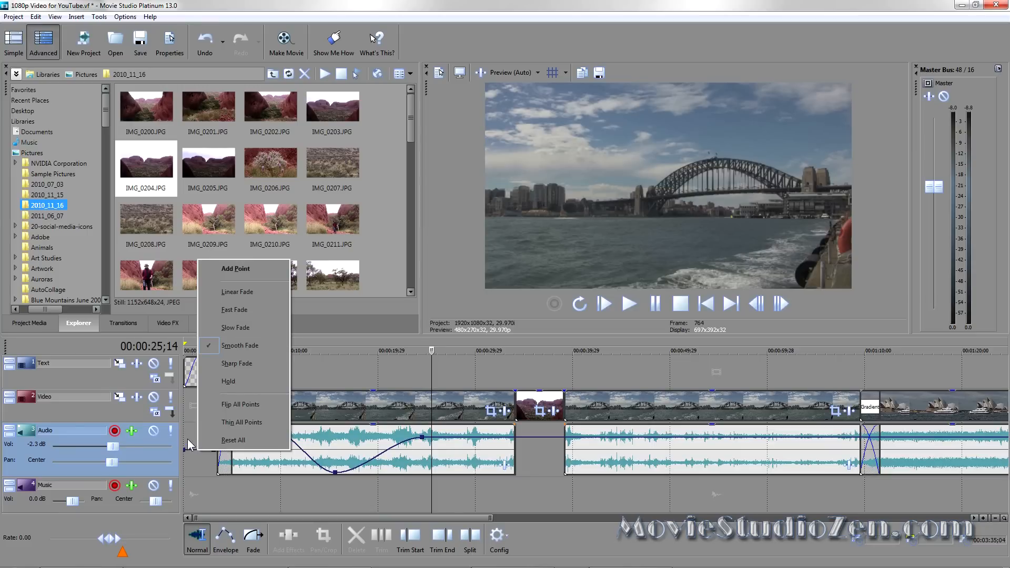
{"action": "right_click", "coordinate": [188, 437]}
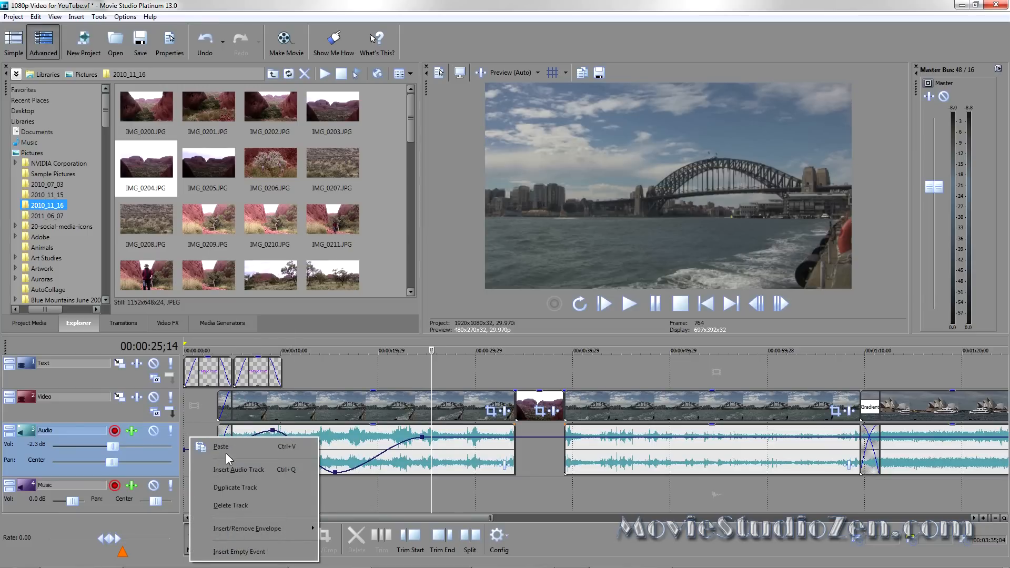
{"action": "mouse_move", "coordinate": [258, 526]}
{"action": "left_click", "coordinate": [330, 529]}
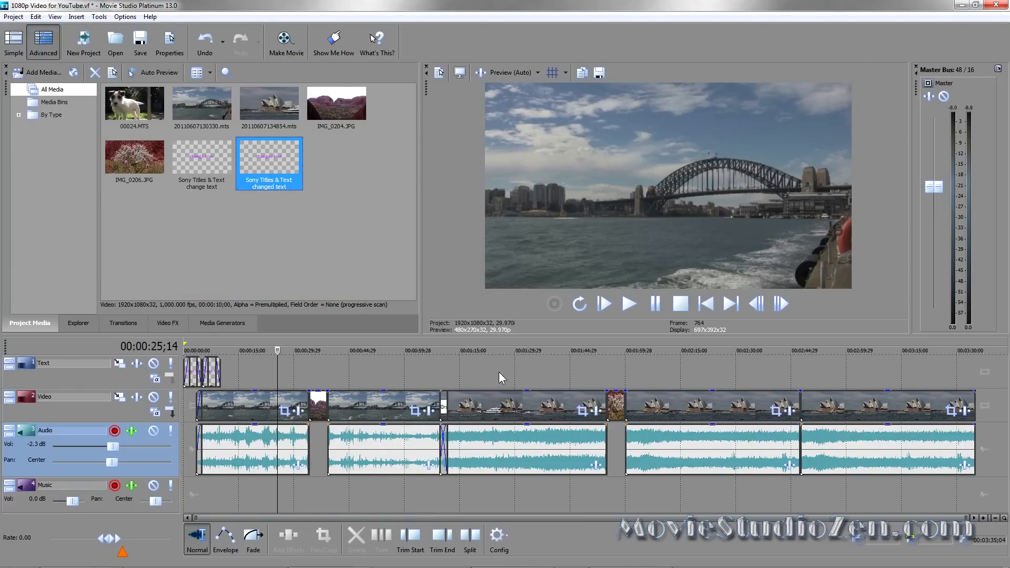
Play the project briefly from about 00:01:25;20 in the third video clip, and stop playback.
{"action": "left_click", "coordinate": [499, 372]}
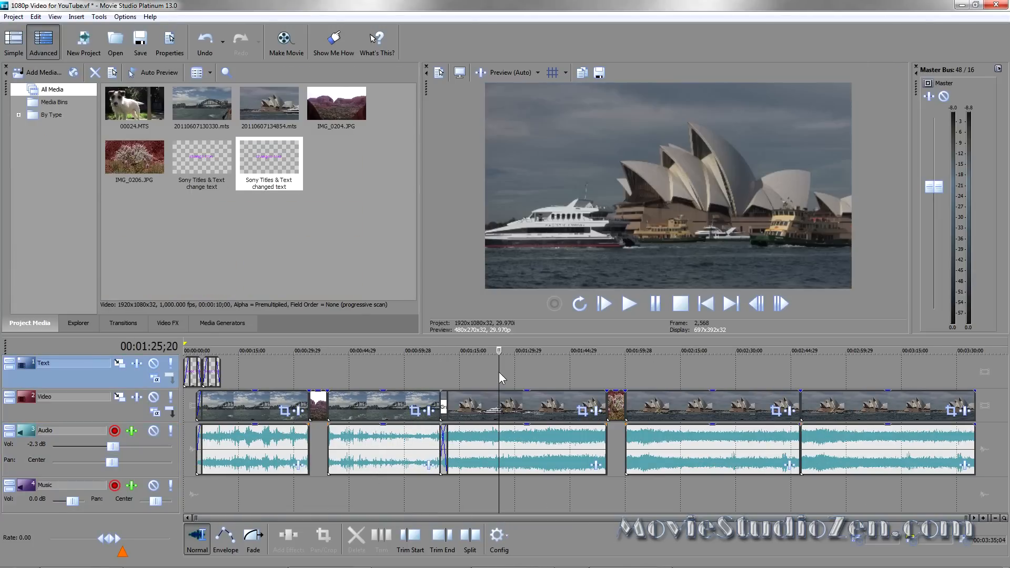
{"action": "left_click", "coordinate": [629, 305]}
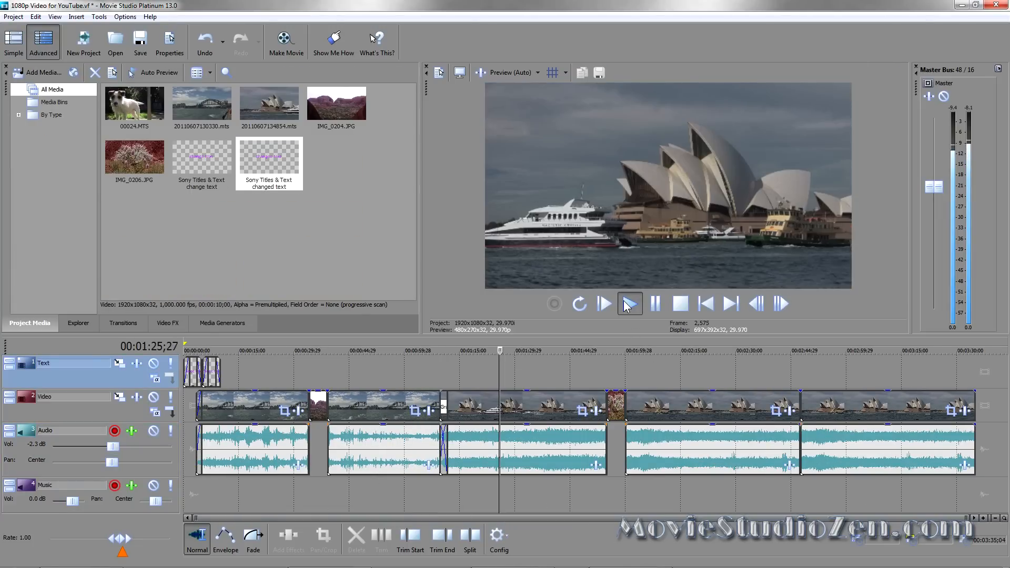
{"action": "left_click", "coordinate": [681, 304]}
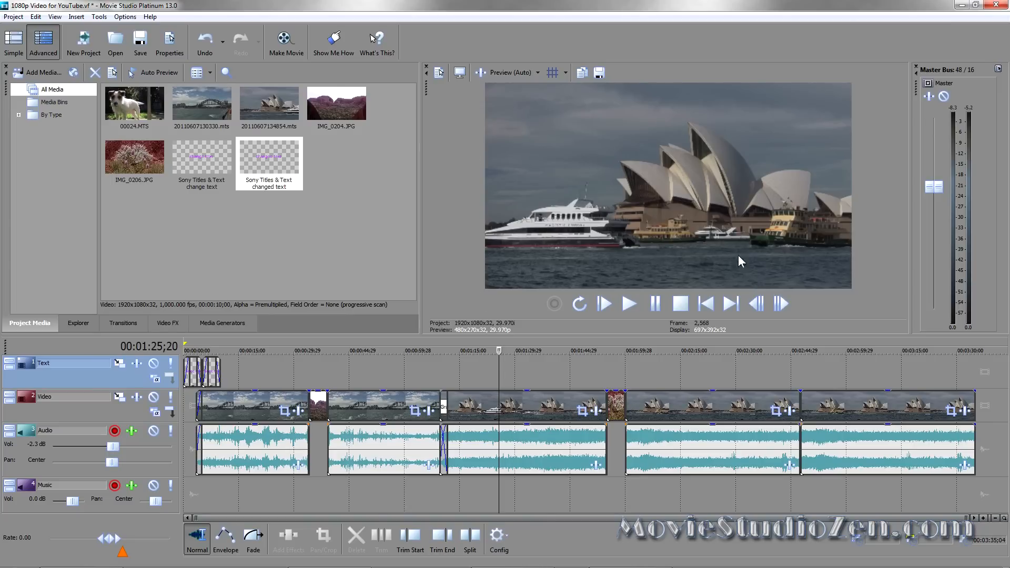
Set the video preview quality to Best (Full).
{"action": "left_click", "coordinate": [532, 74]}
{"action": "mouse_move", "coordinate": [501, 111]}
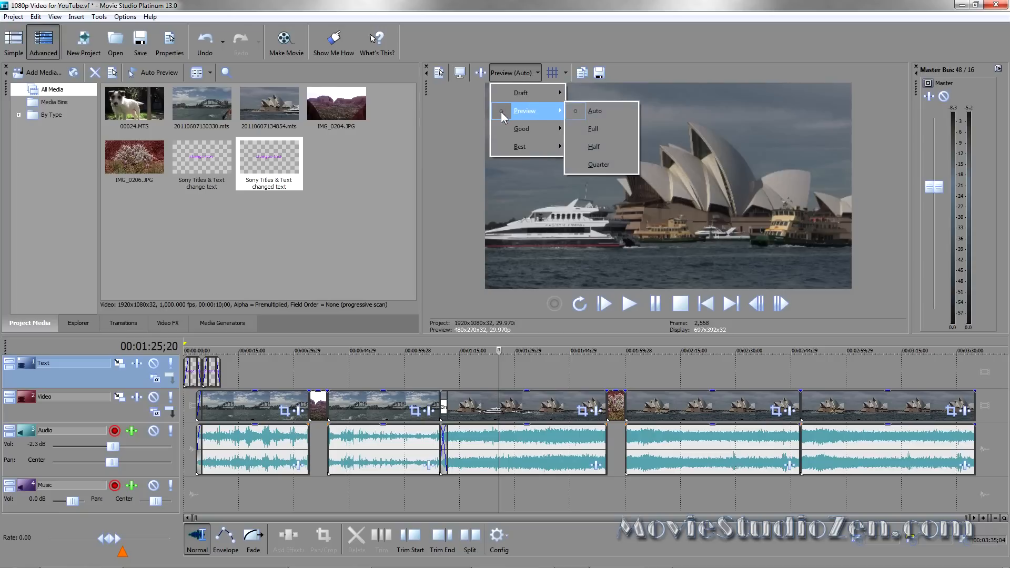
{"action": "mouse_move", "coordinate": [521, 93]}
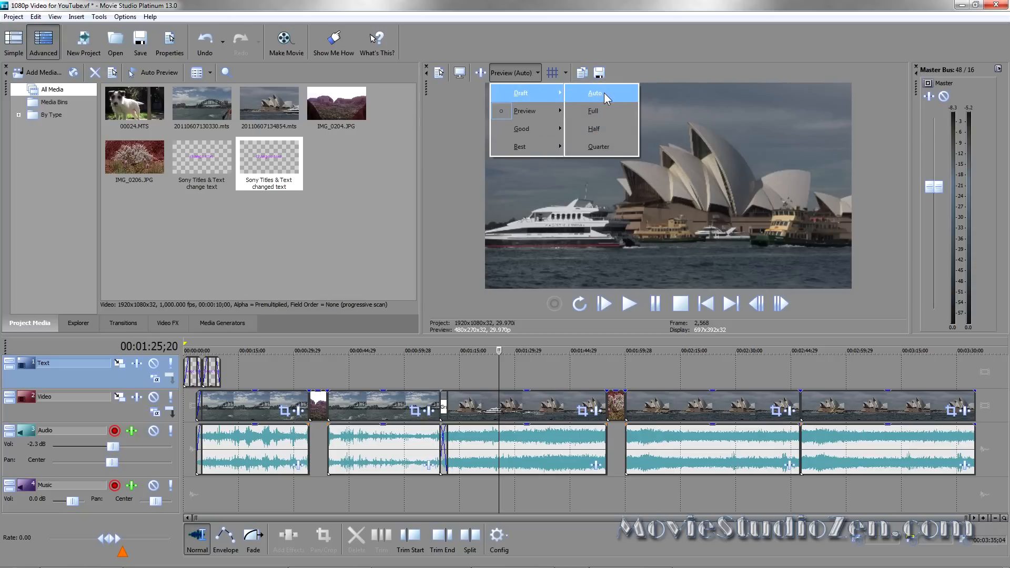
{"action": "mouse_move", "coordinate": [521, 152]}
{"action": "mouse_move", "coordinate": [530, 125]}
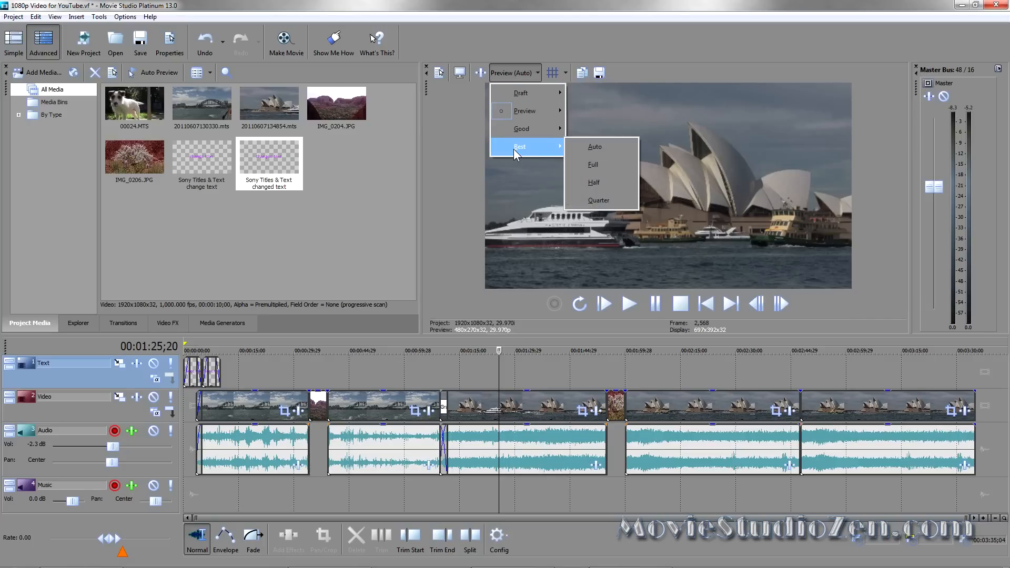
{"action": "left_click", "coordinate": [601, 165]}
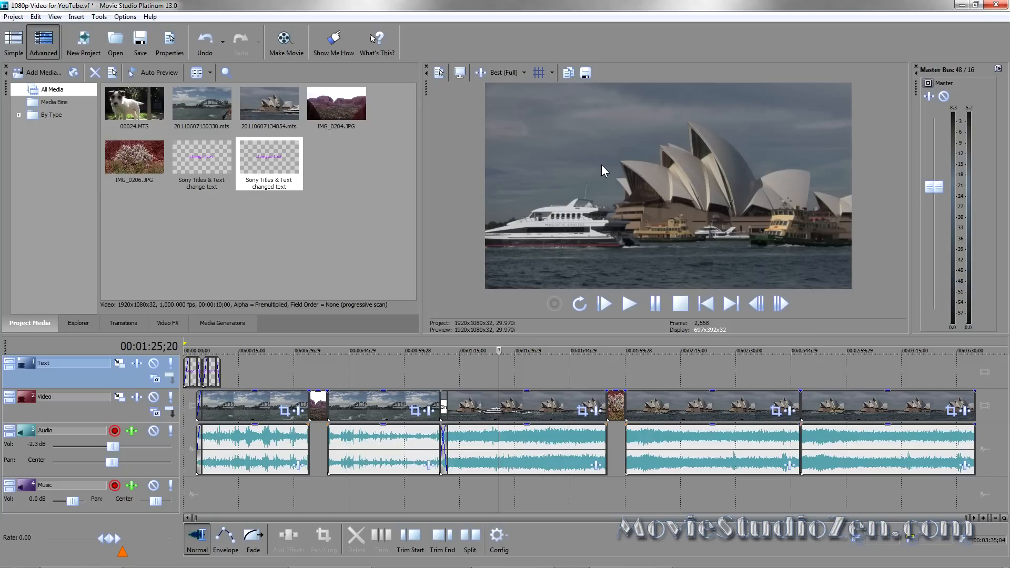
Try the video preview at Draft (Full) and at Draft (Half) quality.
{"action": "left_click", "coordinate": [510, 73]}
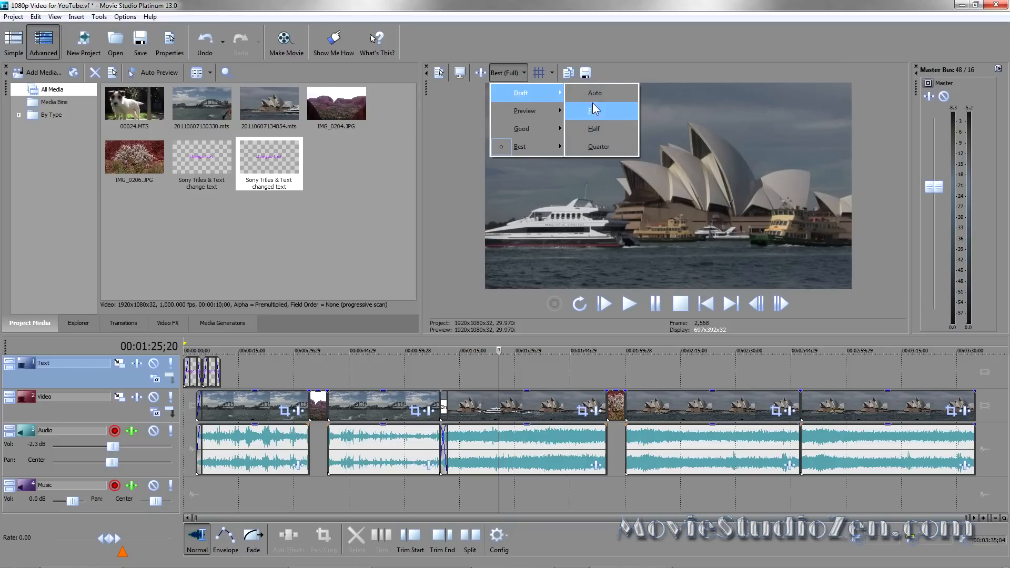
{"action": "left_click", "coordinate": [600, 114]}
{"action": "left_click", "coordinate": [505, 73]}
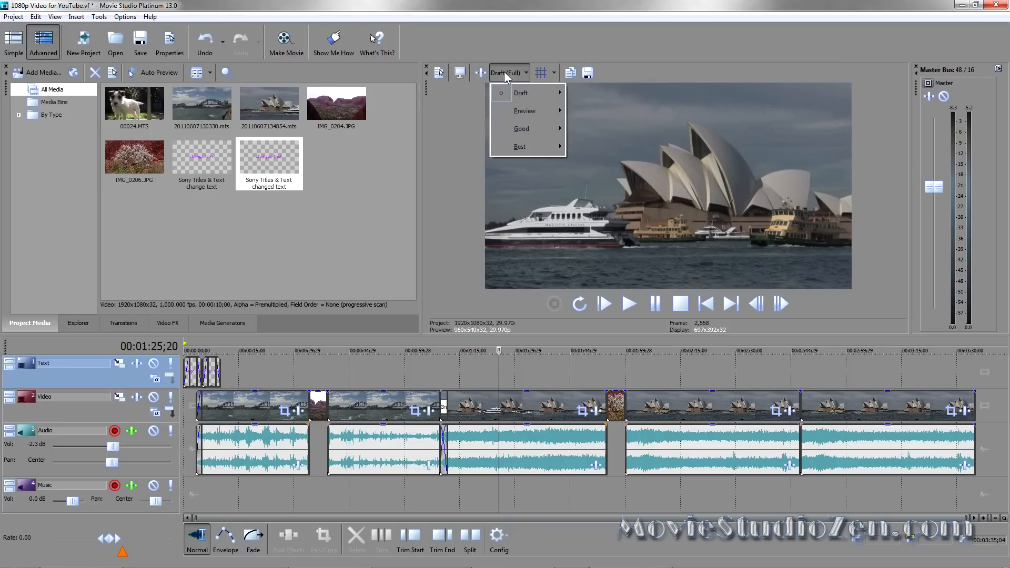
{"action": "mouse_move", "coordinate": [516, 108]}
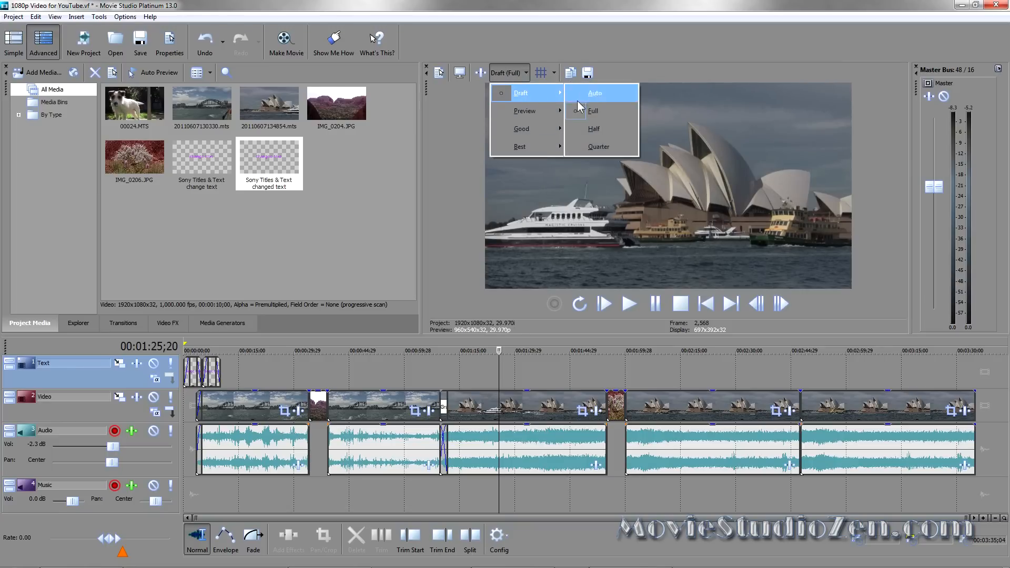
{"action": "left_click", "coordinate": [595, 128]}
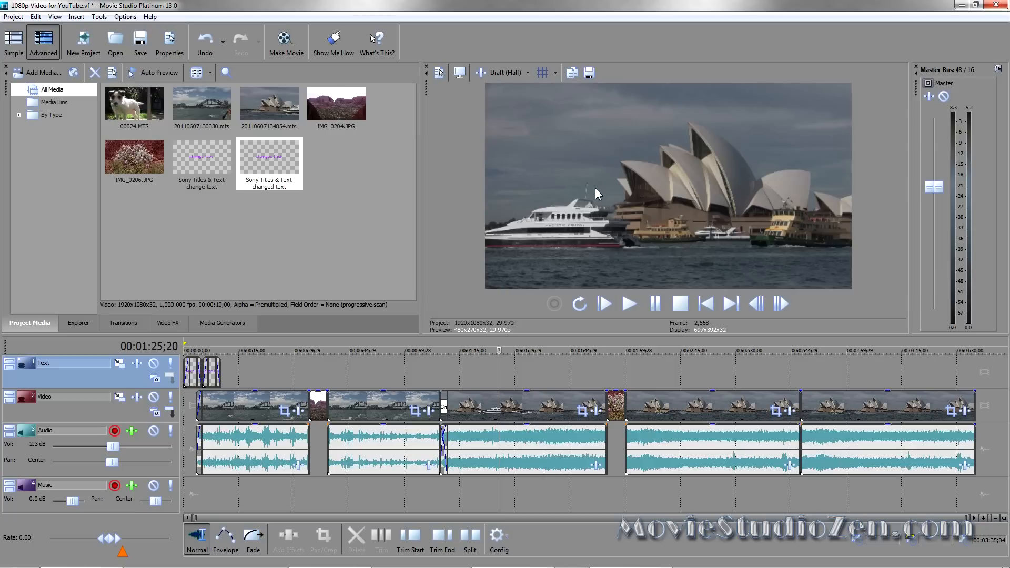
Set the video preview quality to Good (Full).
{"action": "left_click", "coordinate": [510, 73]}
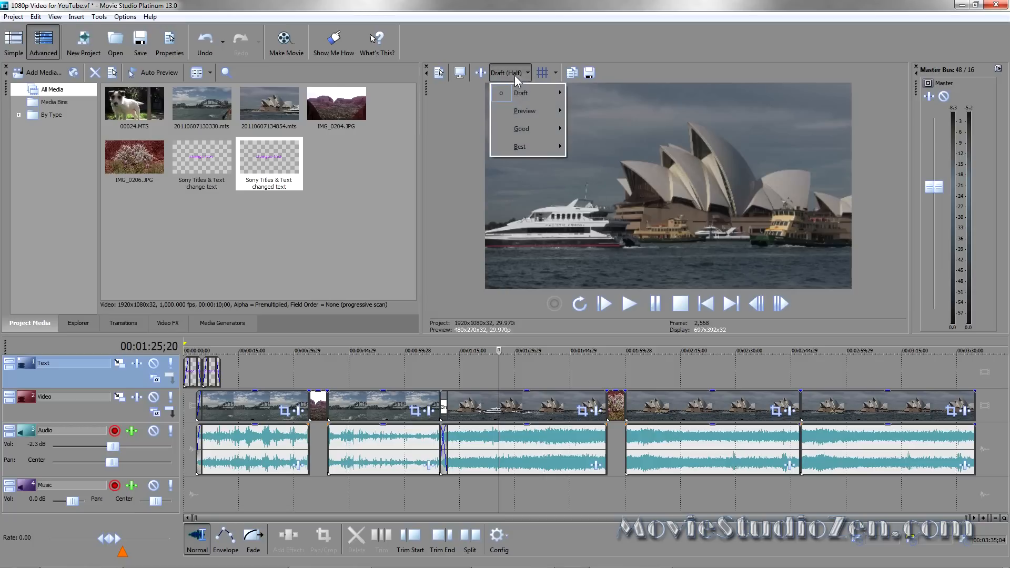
{"action": "mouse_move", "coordinate": [543, 131]}
{"action": "left_click", "coordinate": [603, 147]}
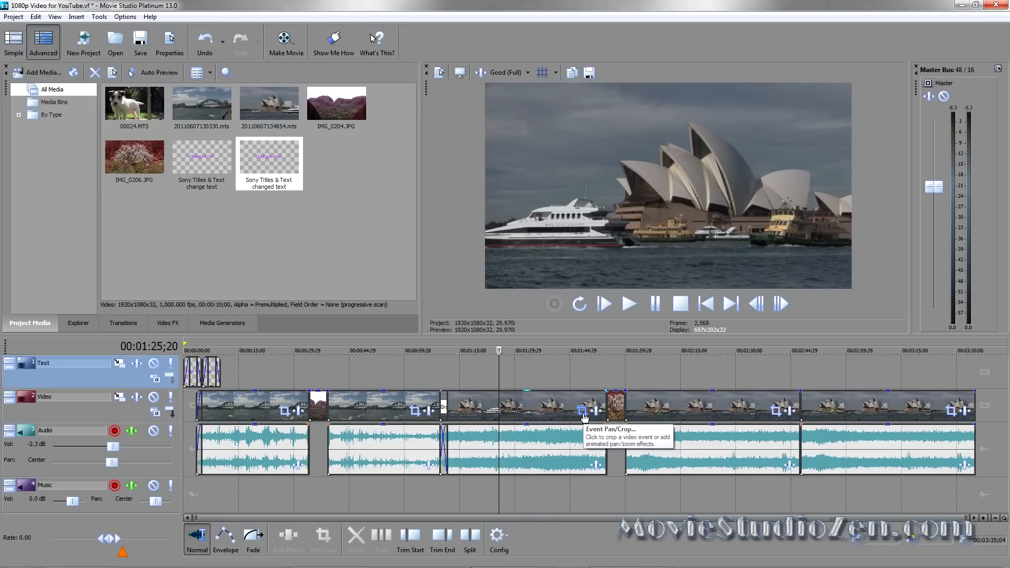
Inspect the pan/crop settings of the third video clip in a smaller, repositioned window, and close it without cropping.
{"action": "left_click", "coordinate": [585, 417]}
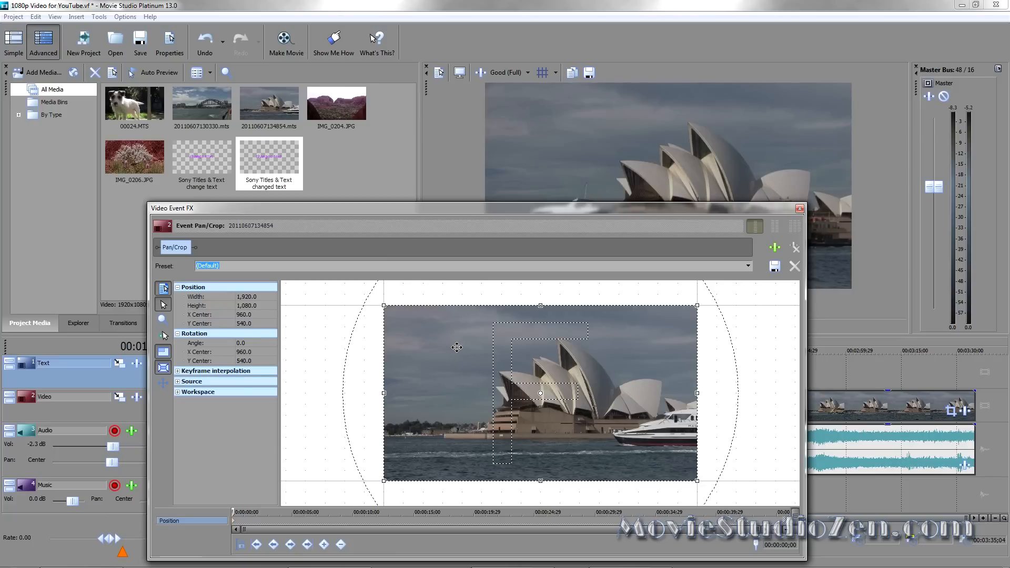
{"action": "scroll", "coordinate": [458, 348], "scroll_direction": "down", "scroll_amount": 4}
{"action": "scroll", "coordinate": [455, 345], "scroll_direction": "up", "scroll_amount": 4}
{"action": "scroll", "coordinate": [454, 340], "scroll_direction": "down", "scroll_amount": 2}
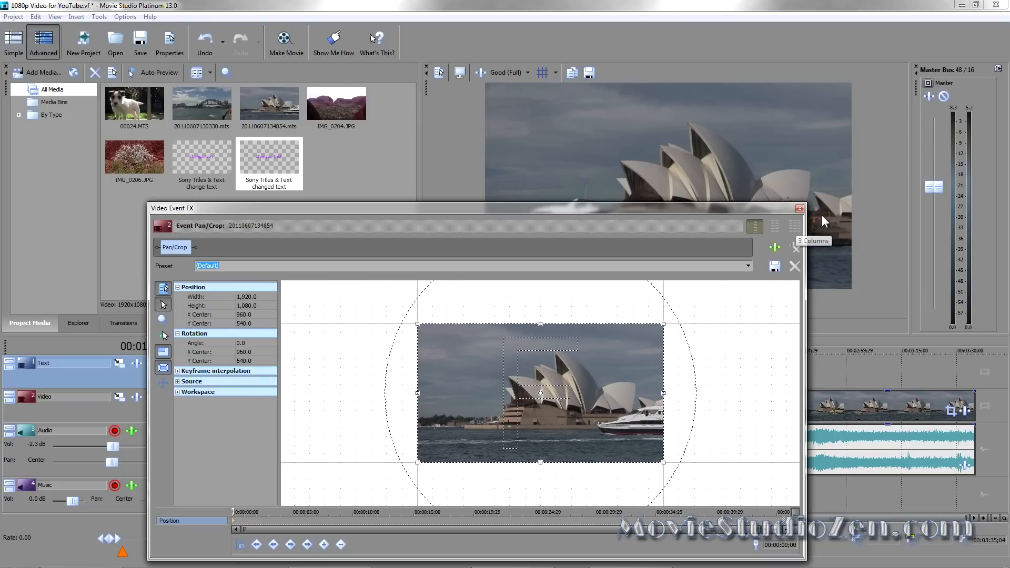
{"action": "left_click_drag", "start_coordinate": [805, 204], "coordinate": [614, 260]}
{"action": "left_click_drag", "start_coordinate": [385, 266], "coordinate": [337, 154]}
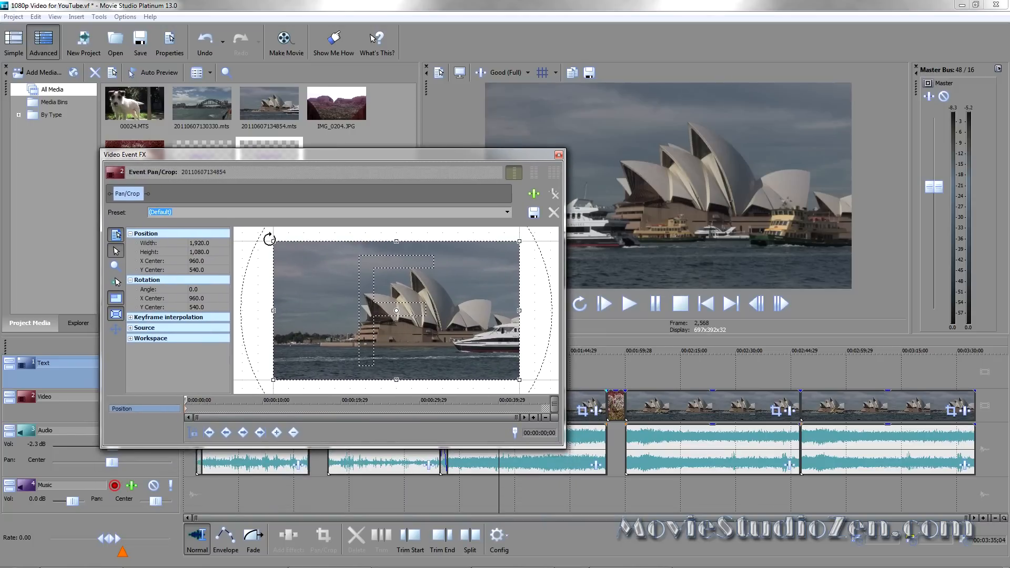
{"action": "mouse_move", "coordinate": [273, 240]}
{"action": "left_mouse_down"}
{"action": "mouse_move", "coordinate": [314, 275]}
{"action": "mouse_move", "coordinate": [224, 185]}
{"action": "mouse_move", "coordinate": [282, 256]}
{"action": "mouse_move", "coordinate": [255, 232]}
{"action": "mouse_move", "coordinate": [260, 241]}
{"action": "left_mouse_up"}
{"action": "left_click", "coordinate": [559, 155]}
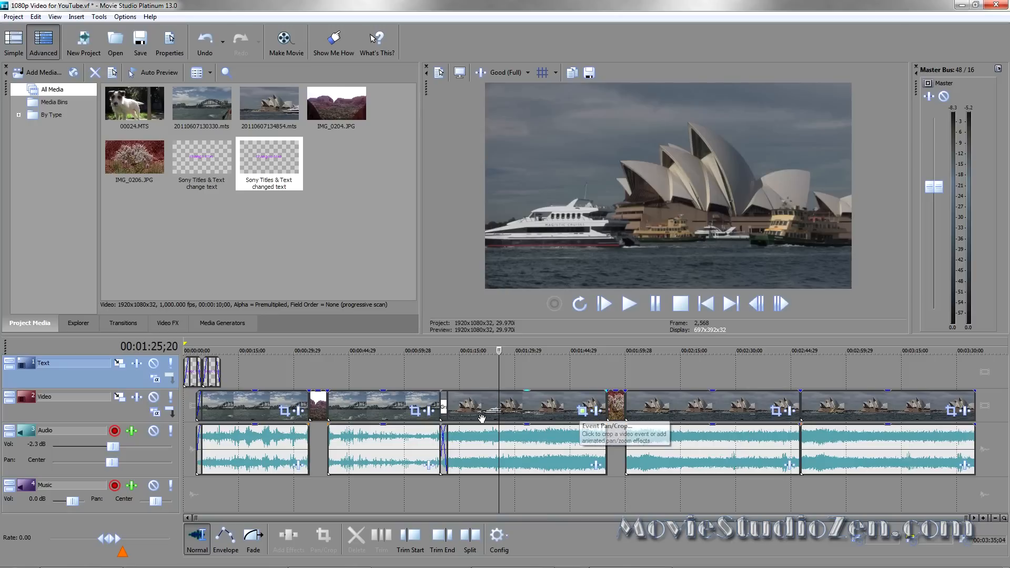
View the video effect plug-ins available for the third video clip and leave without adding one.
{"action": "left_click", "coordinate": [596, 411]}
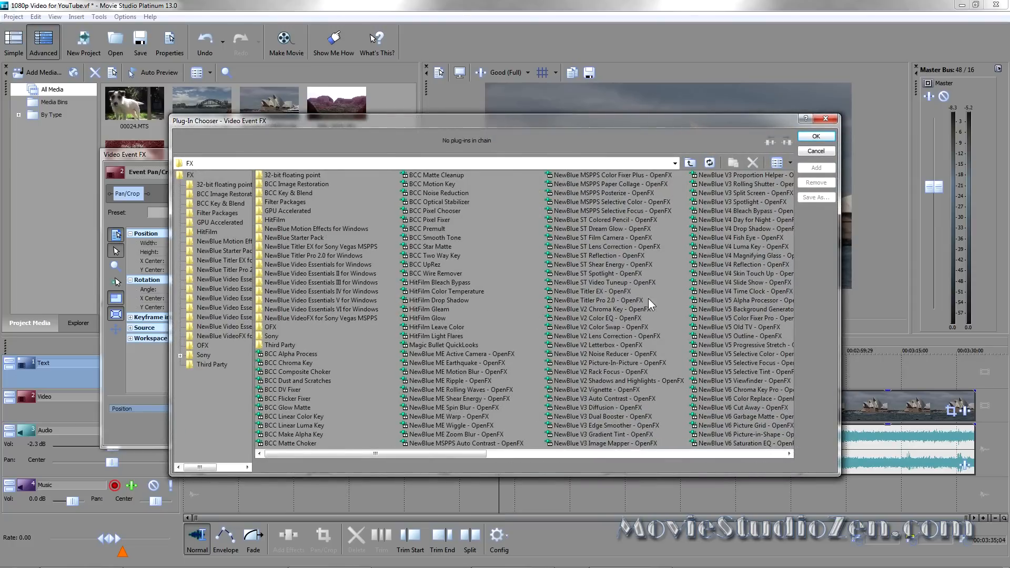
{"action": "left_click", "coordinate": [832, 119]}
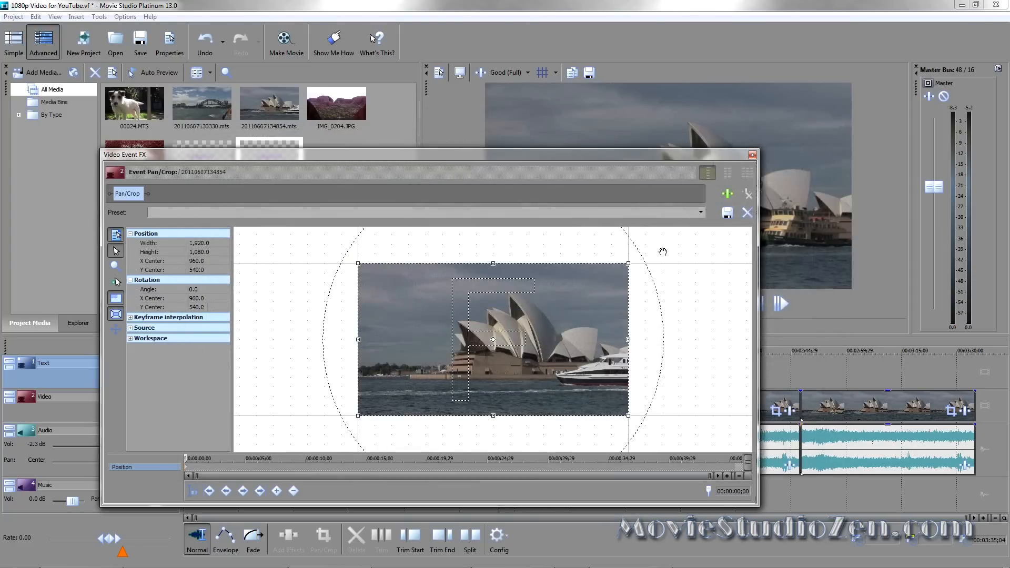
{"action": "left_click", "coordinate": [752, 155]}
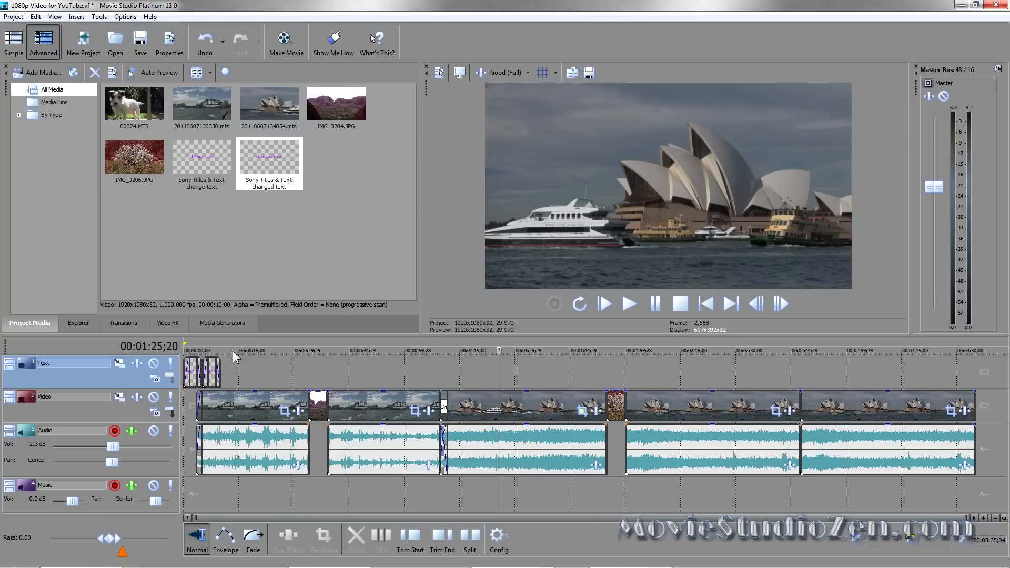
Show the video effects with a wider plug-in list, collapse the full list and expand the Sony effects.
{"action": "left_click", "coordinate": [171, 322]}
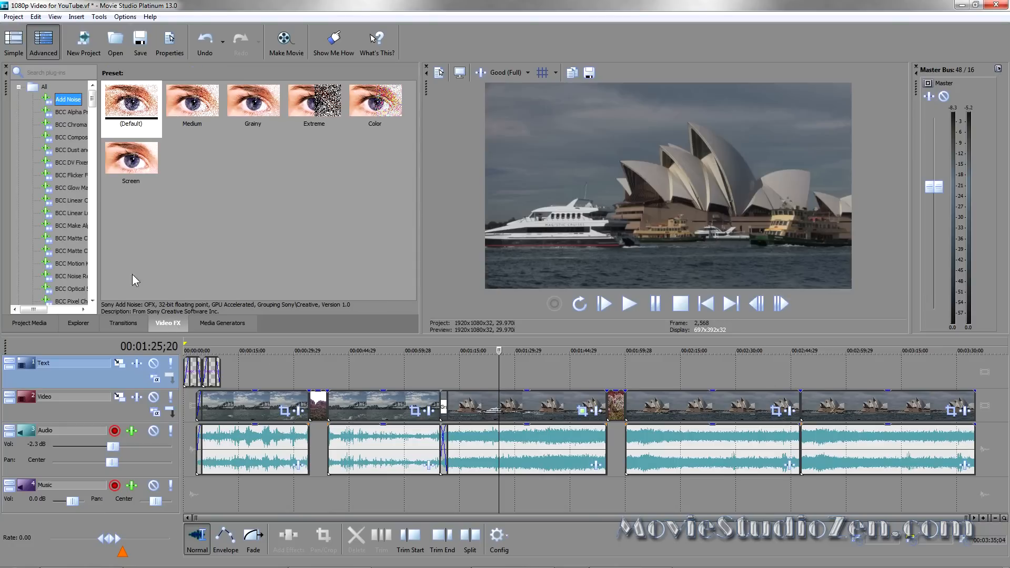
{"action": "left_click_drag", "start_coordinate": [99, 230], "coordinate": [133, 230]}
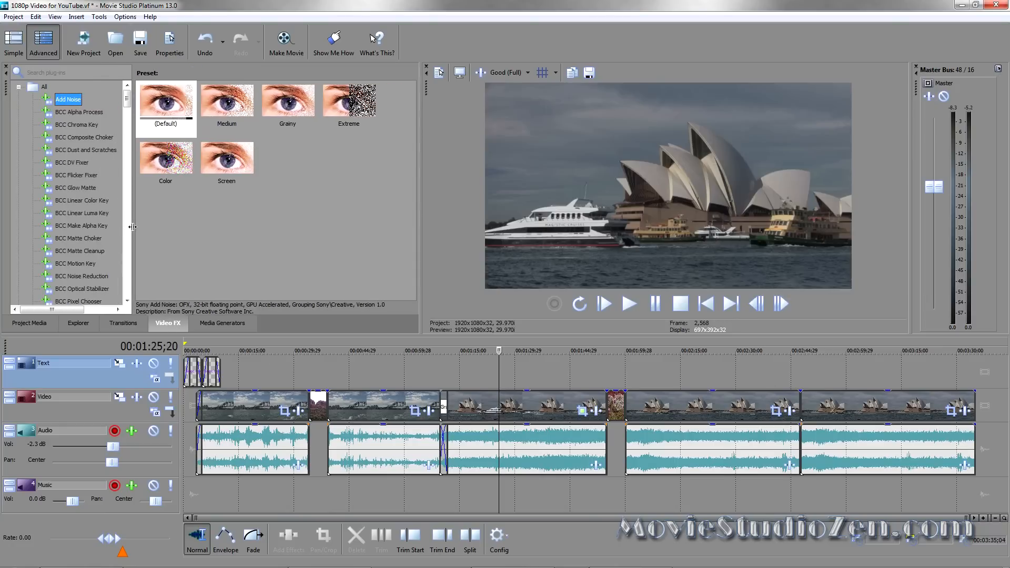
{"action": "left_click", "coordinate": [19, 87]}
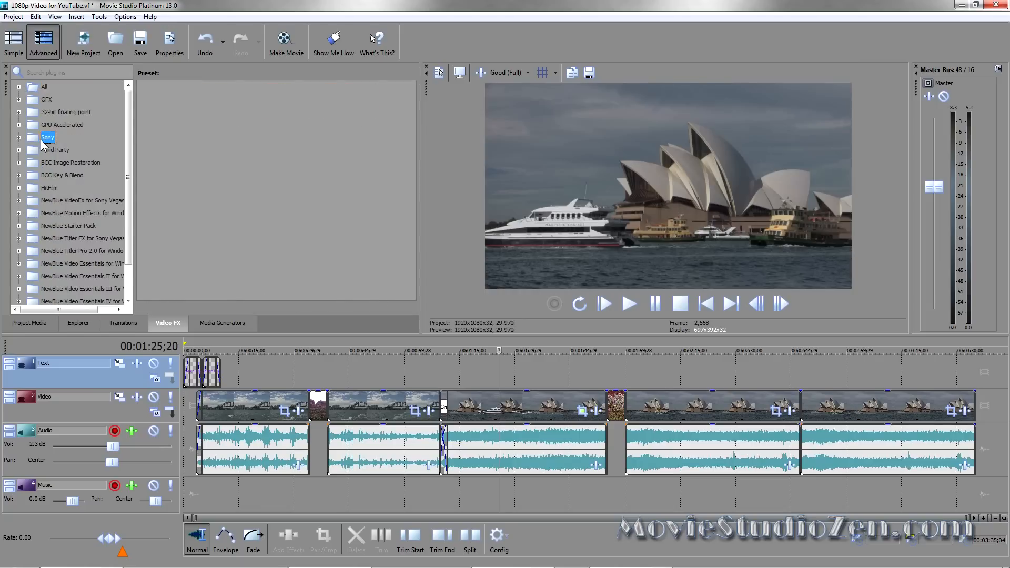
{"action": "double_click", "coordinate": [42, 139]}
{"action": "left_click_drag", "start_coordinate": [131, 109], "coordinate": [134, 121]}
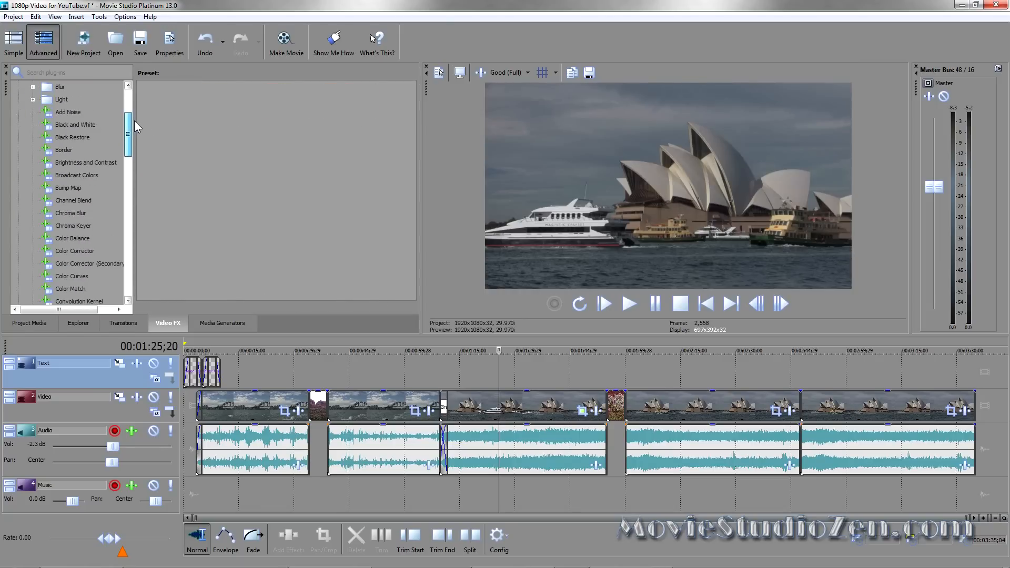
Apply the Default preset of the Black and White effect to the third video clip and close its settings.
{"action": "left_click", "coordinate": [89, 125]}
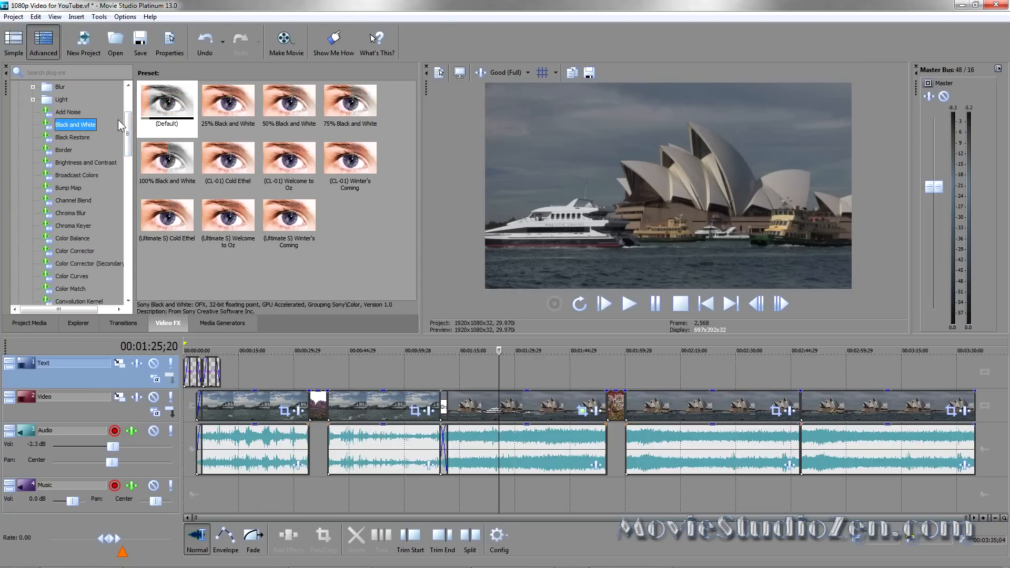
{"action": "left_click", "coordinate": [160, 110]}
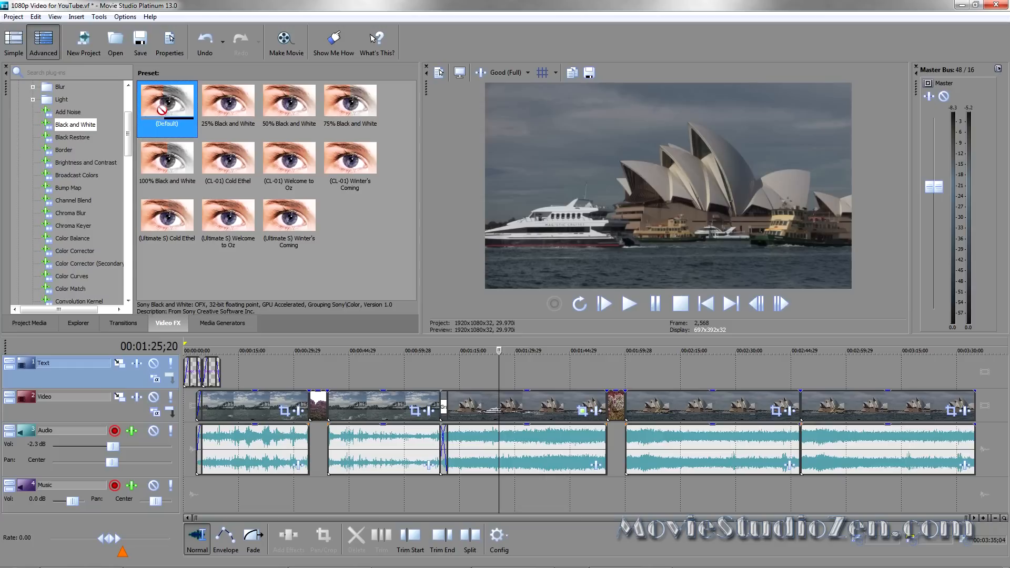
{"action": "mouse_move", "coordinate": [421, 251]}
{"action": "left_mouse_down"}
{"action": "mouse_move", "coordinate": [519, 336]}
{"action": "mouse_move", "coordinate": [536, 402]}
{"action": "left_mouse_up"}
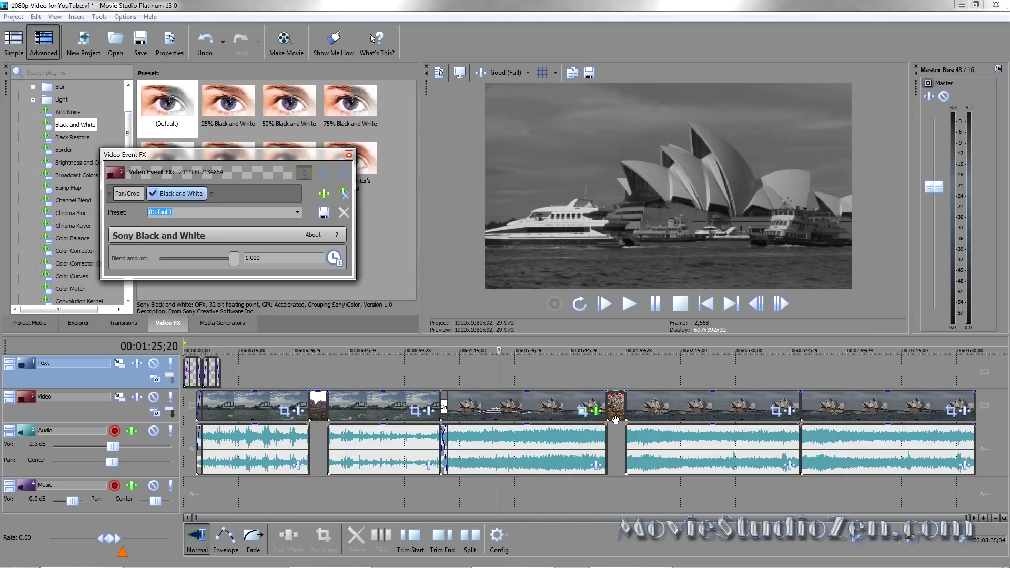
{"action": "left_click", "coordinate": [349, 155]}
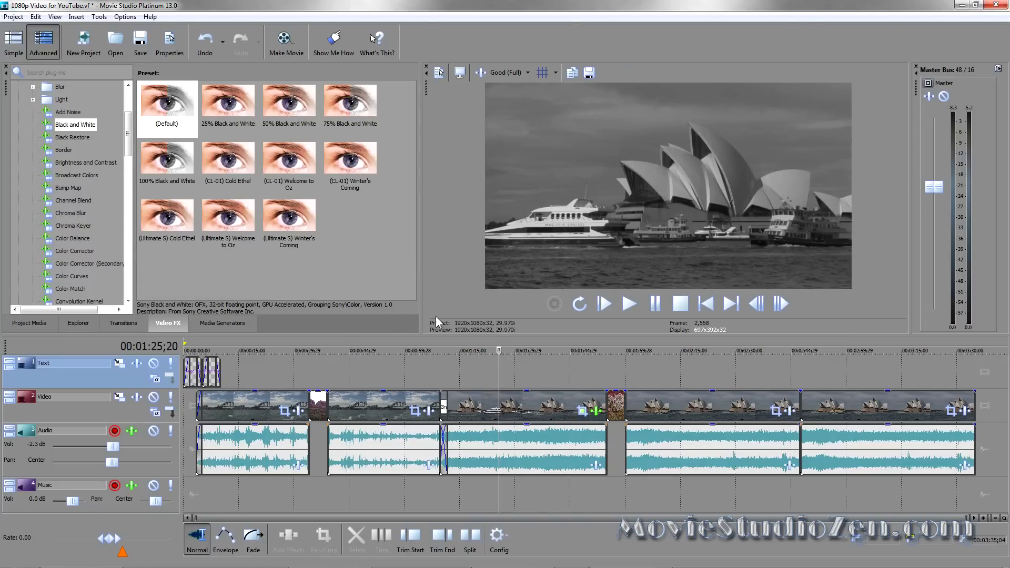
Remove the Black and White effect from the third video clip and close the effect settings.
{"action": "left_click", "coordinate": [596, 413]}
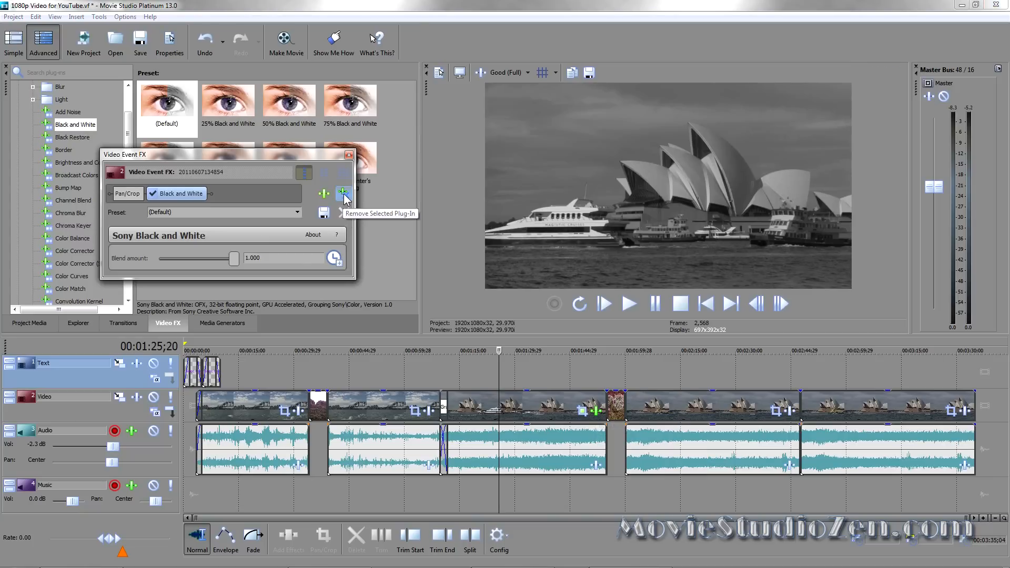
{"action": "left_click", "coordinate": [344, 194]}
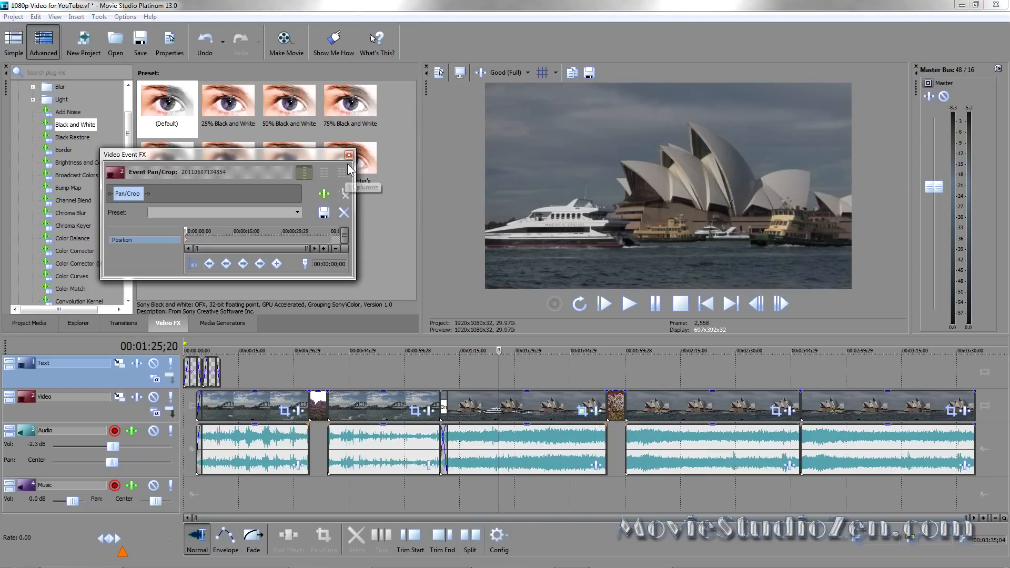
{"action": "left_click", "coordinate": [348, 155]}
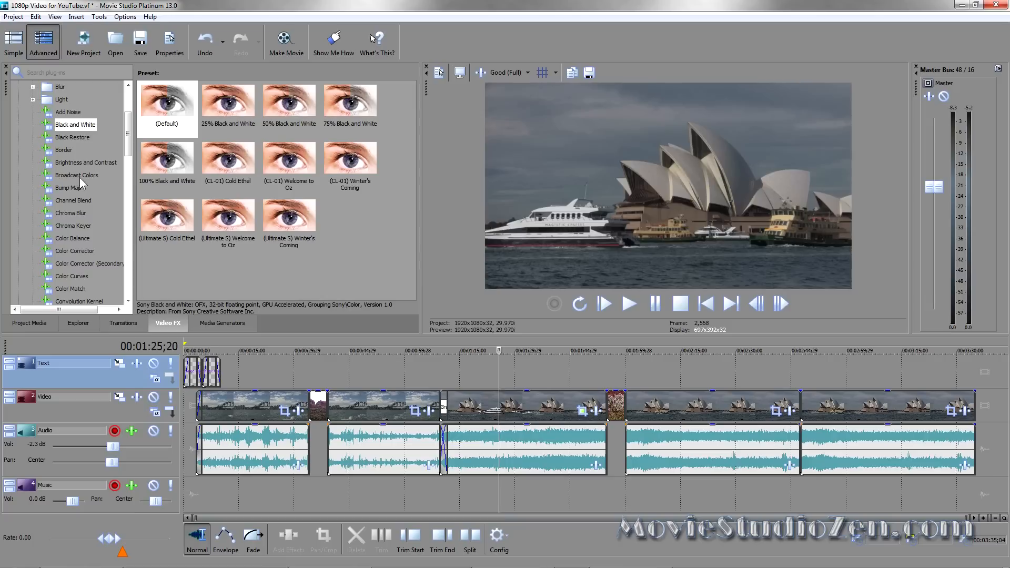
Apply the Default Color Corrector preset to the third video clip and raise its saturation to about 1.94.
{"action": "left_click", "coordinate": [83, 252]}
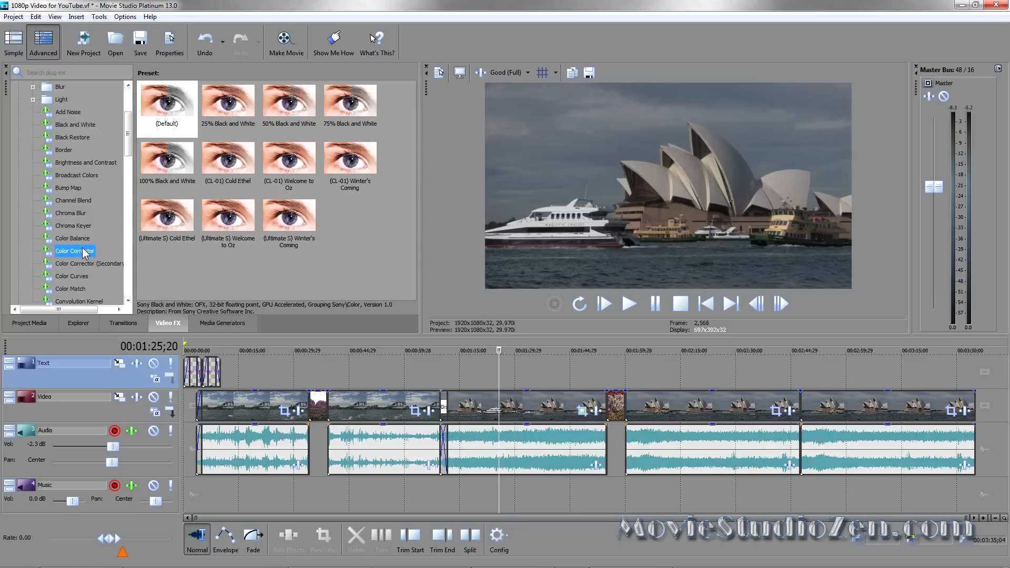
{"action": "left_click", "coordinate": [158, 112]}
{"action": "left_click_drag", "start_coordinate": [414, 320], "coordinate": [501, 408]}
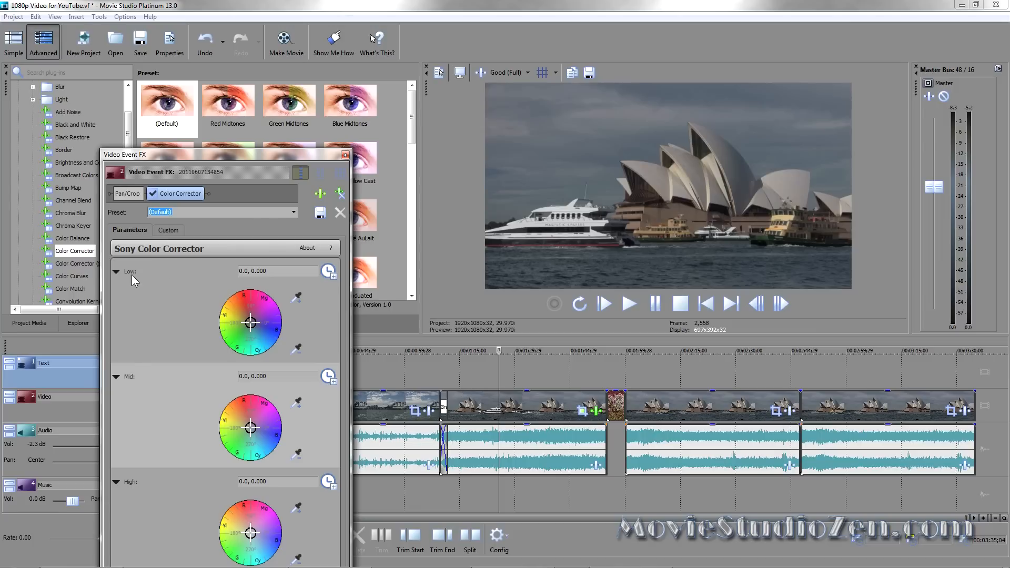
{"action": "left_click", "coordinate": [168, 229]}
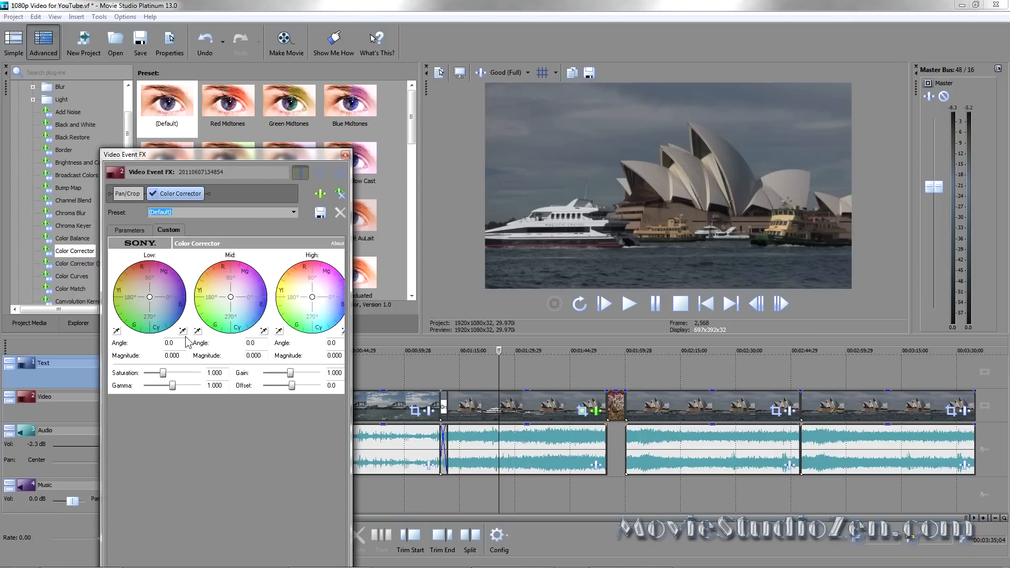
{"action": "mouse_move", "coordinate": [166, 375]}
{"action": "left_mouse_down"}
{"action": "mouse_move", "coordinate": [193, 379]}
{"action": "mouse_move", "coordinate": [184, 378]}
{"action": "left_mouse_up"}
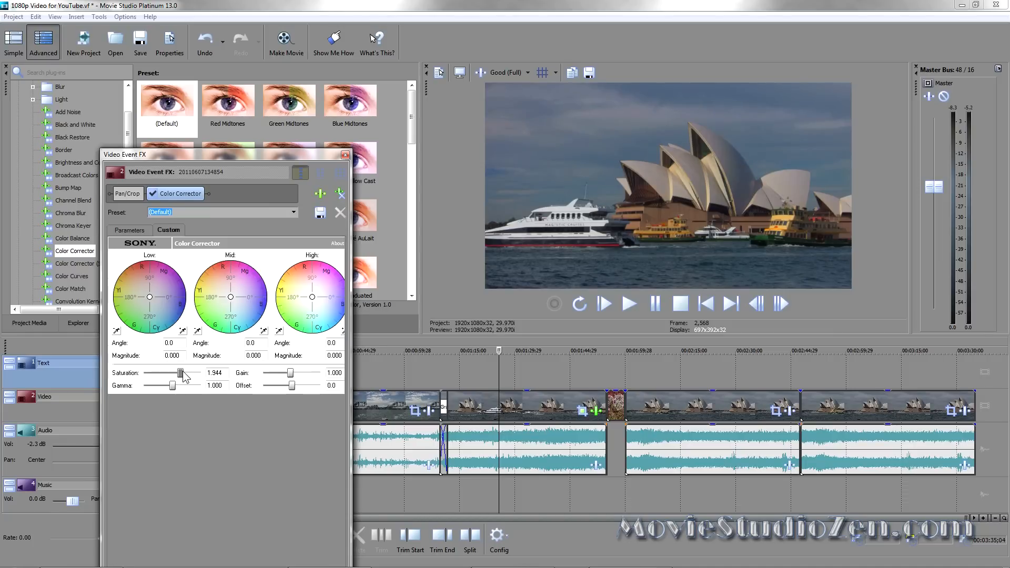
{"action": "left_click", "coordinate": [345, 155]}
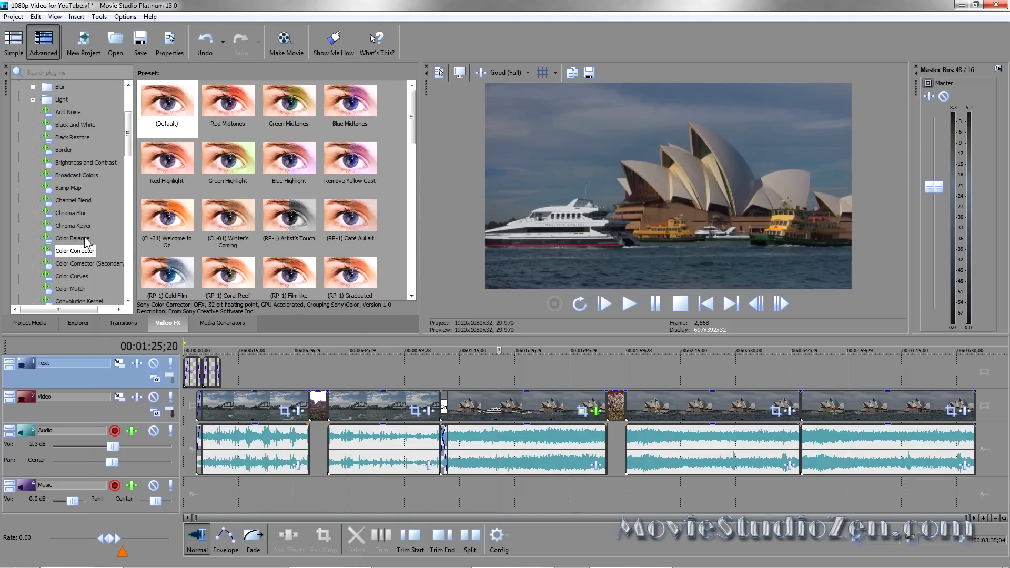
Add the Default preset of the Color Curves effect to the third video clip.
{"action": "left_click_drag", "start_coordinate": [128, 148], "coordinate": [129, 161]}
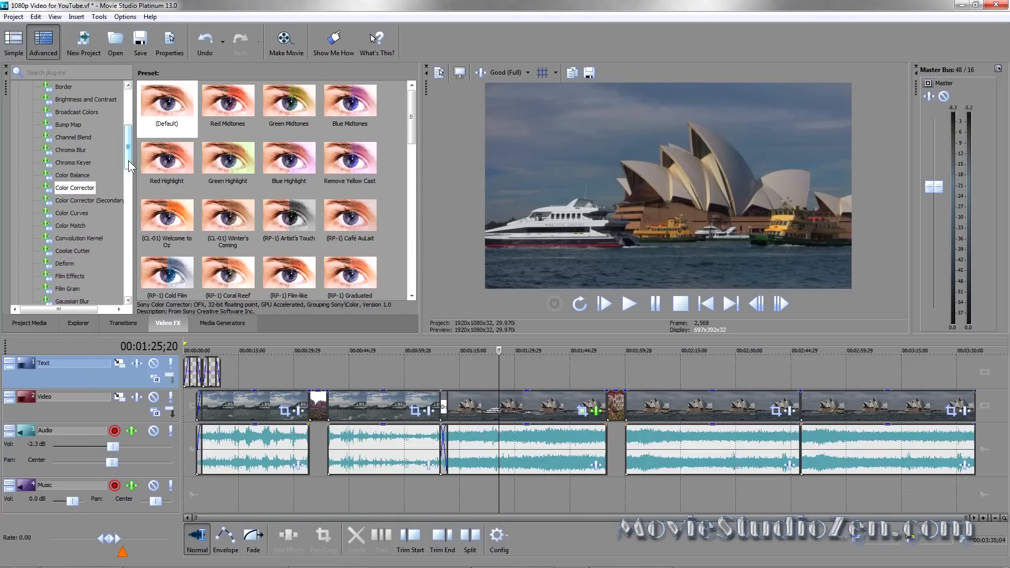
{"action": "left_click", "coordinate": [72, 214]}
{"action": "left_click", "coordinate": [162, 107]}
{"action": "left_click_drag", "start_coordinate": [163, 107], "coordinate": [477, 297]}
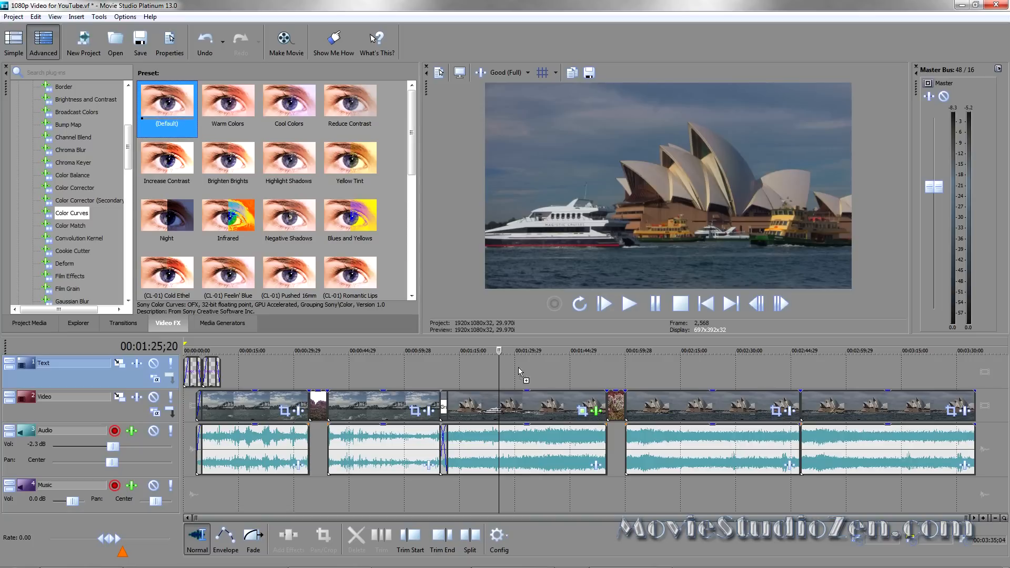
{"action": "left_click_drag", "start_coordinate": [521, 401], "coordinate": [521, 402]}
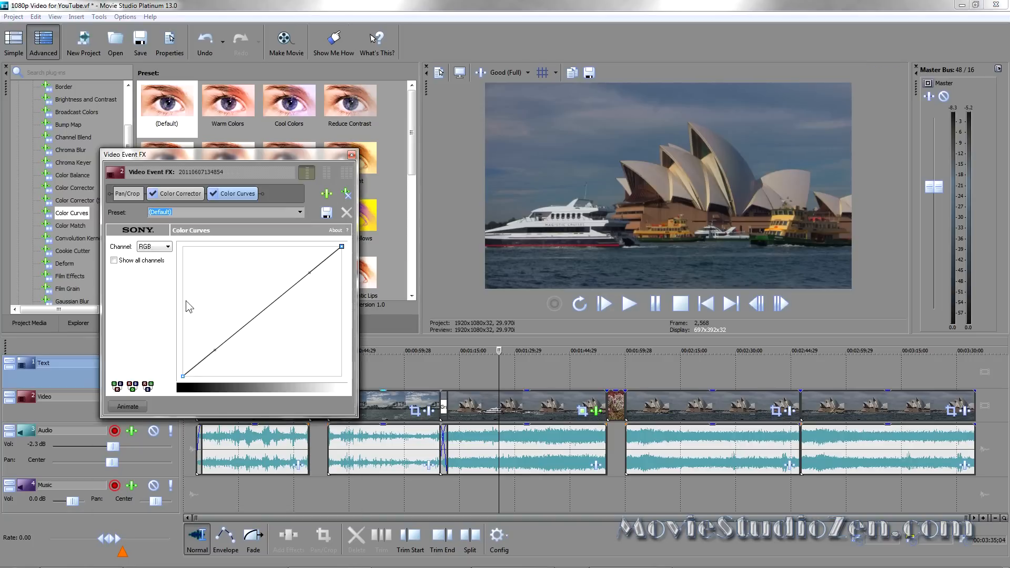
Compare the Color Corrector and Color Curves settings in the clip's effect chain, ending on Color Curves.
{"action": "left_click", "coordinate": [170, 194]}
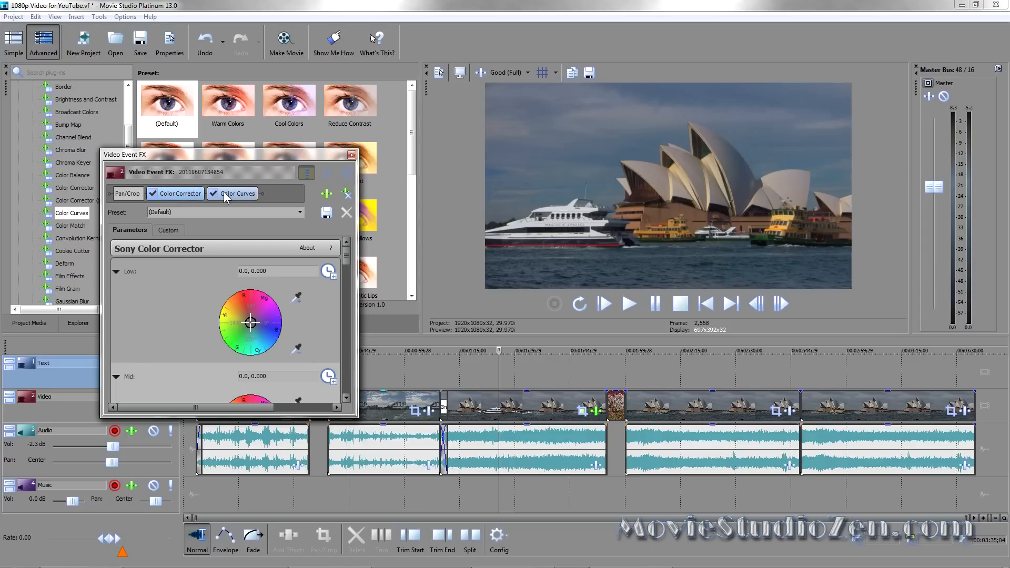
{"action": "left_click", "coordinate": [223, 191]}
{"action": "left_click", "coordinate": [179, 193]}
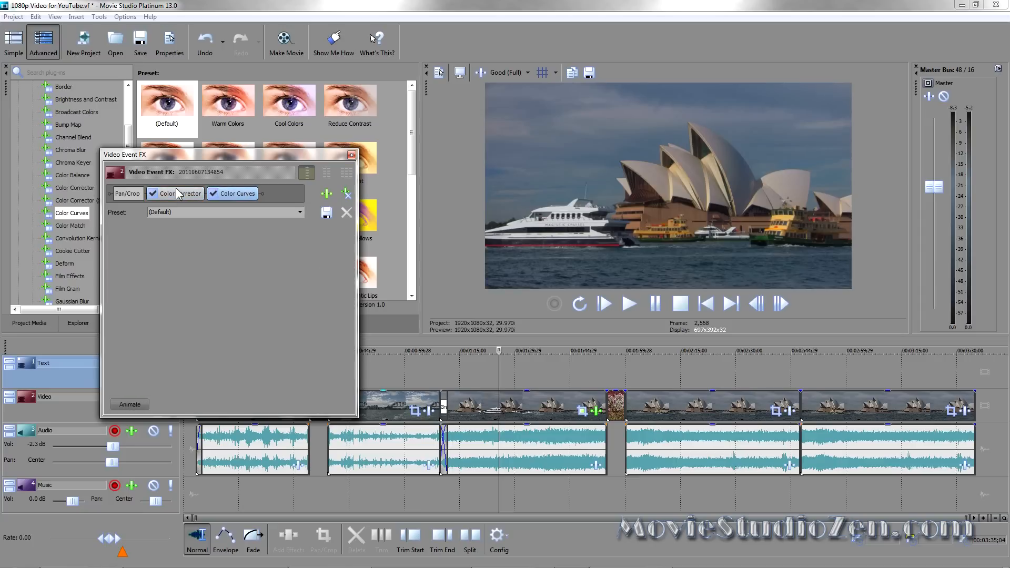
{"action": "left_click", "coordinate": [233, 191]}
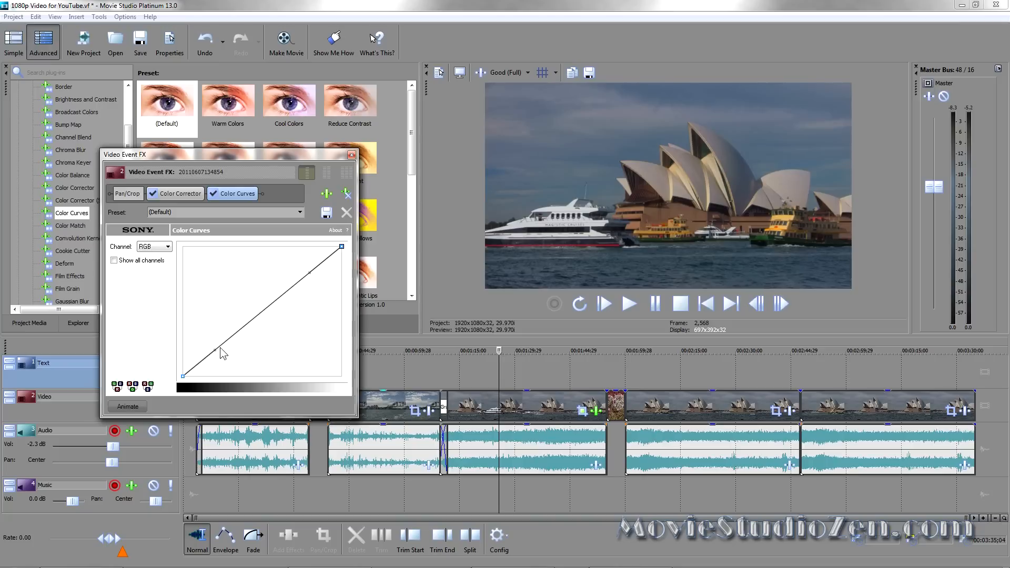
Shape the third video clip's RGB color curve into a gentle S-curve for more contrast and close the effect settings.
{"action": "left_click_drag", "start_coordinate": [216, 349], "coordinate": [236, 355]}
{"action": "left_click_drag", "start_coordinate": [309, 270], "coordinate": [281, 269]}
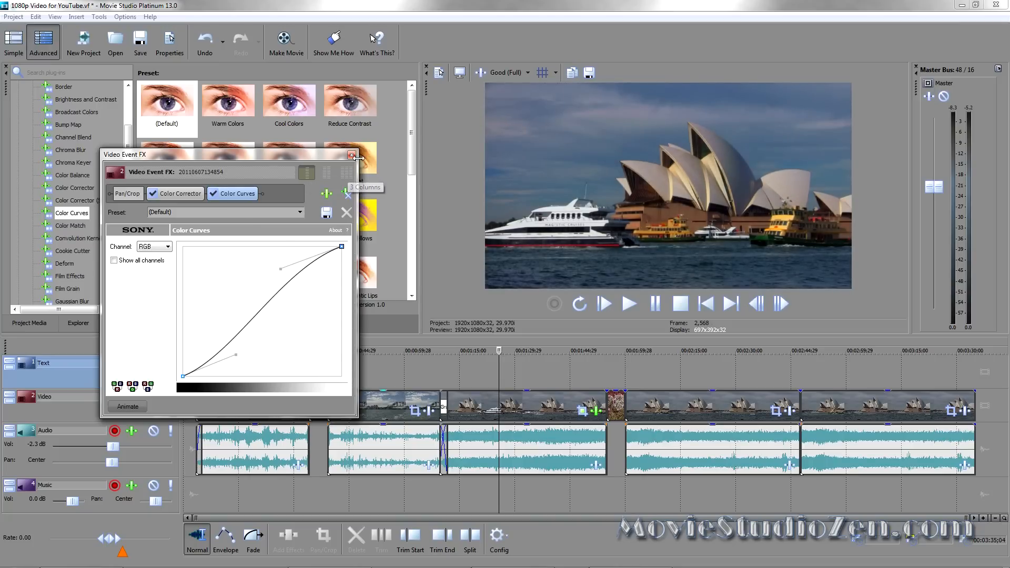
{"action": "left_click", "coordinate": [352, 154]}
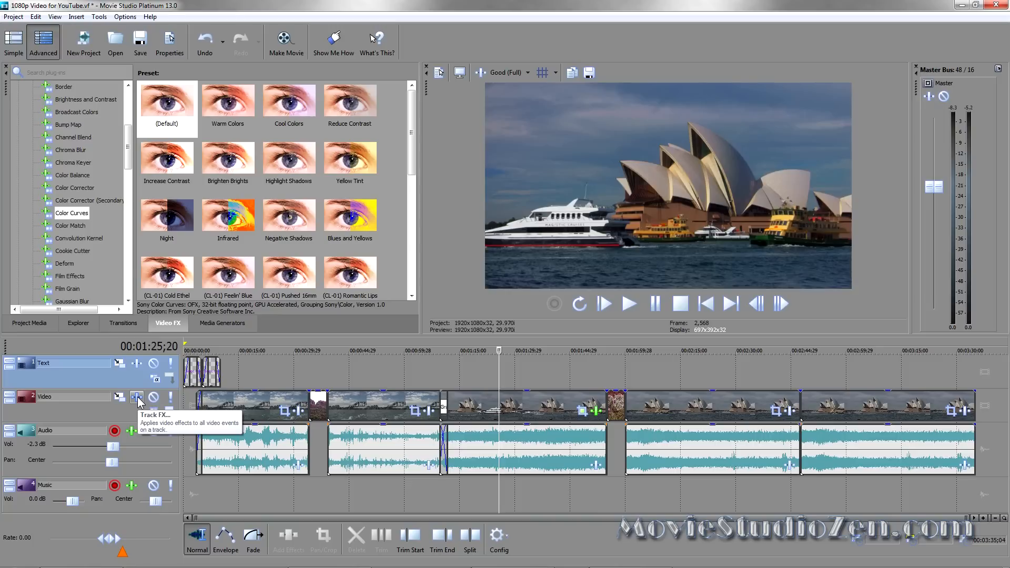
Apply the Default preset of Color Curves to the whole Video track and remove it from the track effects again.
{"action": "left_click_drag", "start_coordinate": [175, 120], "coordinate": [139, 399]}
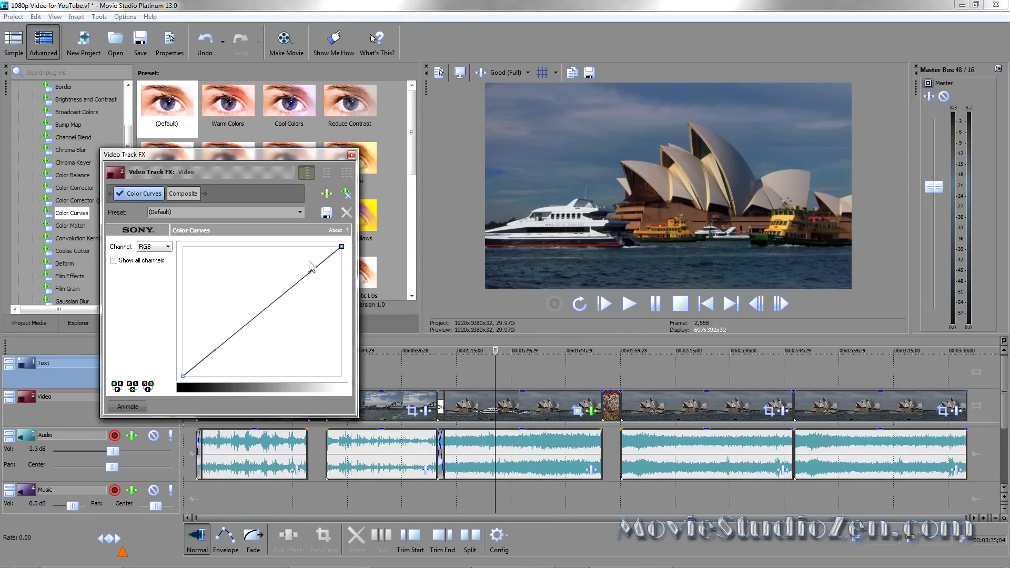
{"action": "left_click", "coordinate": [351, 155]}
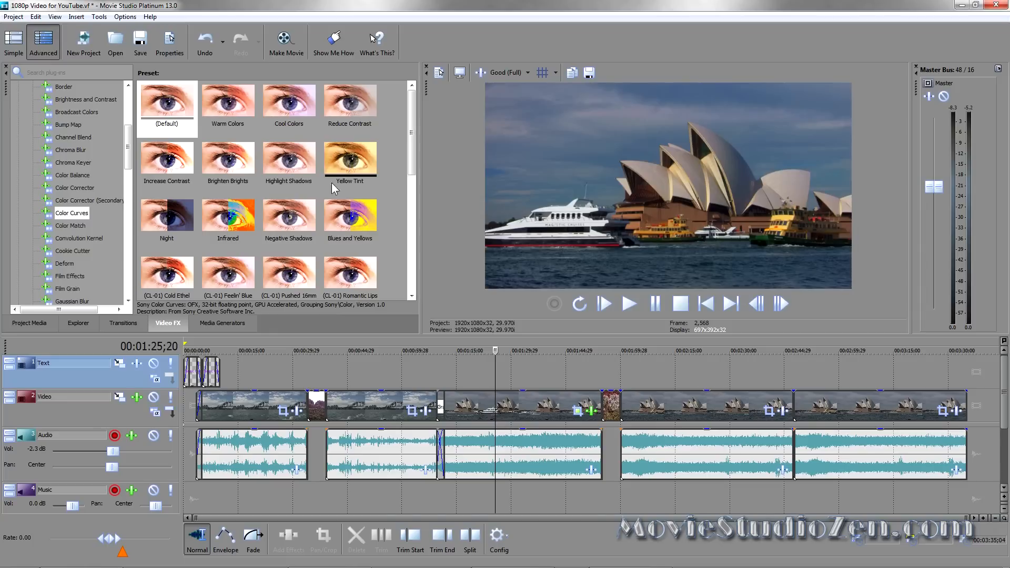
{"action": "left_click", "coordinate": [136, 397]}
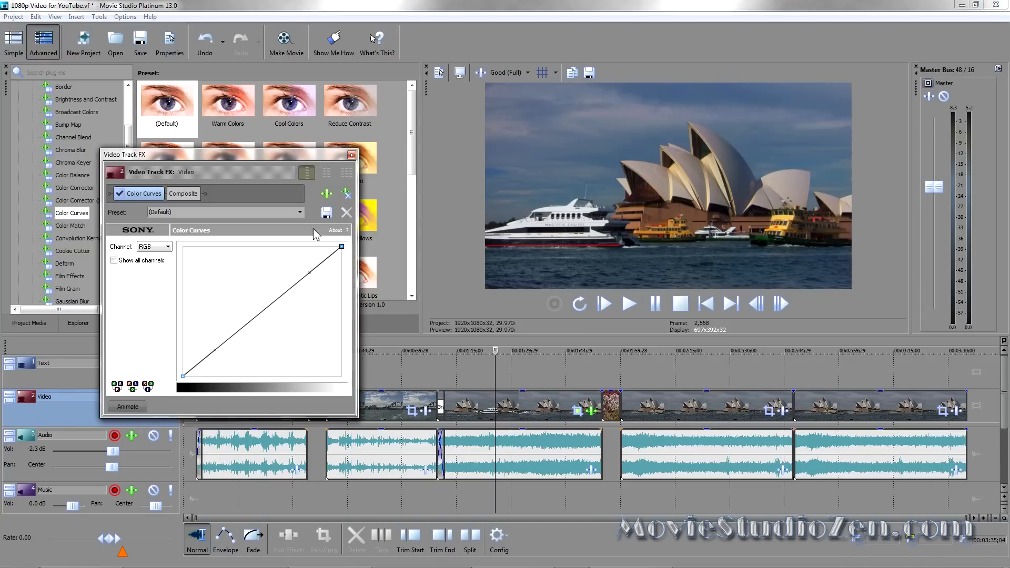
{"action": "left_click", "coordinate": [345, 194]}
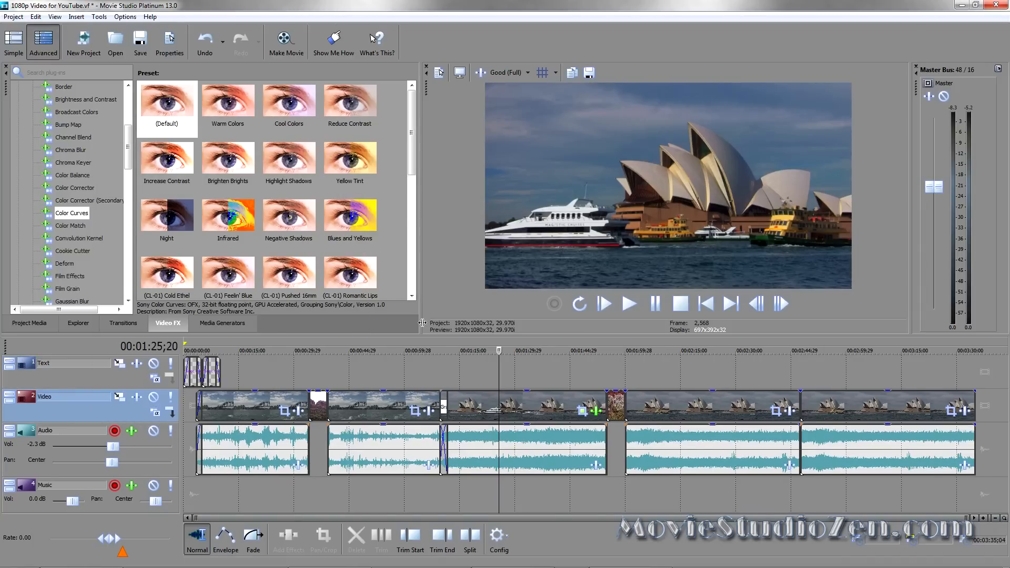
Examine the Audio track's effect chain and the available Sony audio plug-ins, closing both without adding any.
{"action": "left_click", "coordinate": [132, 432]}
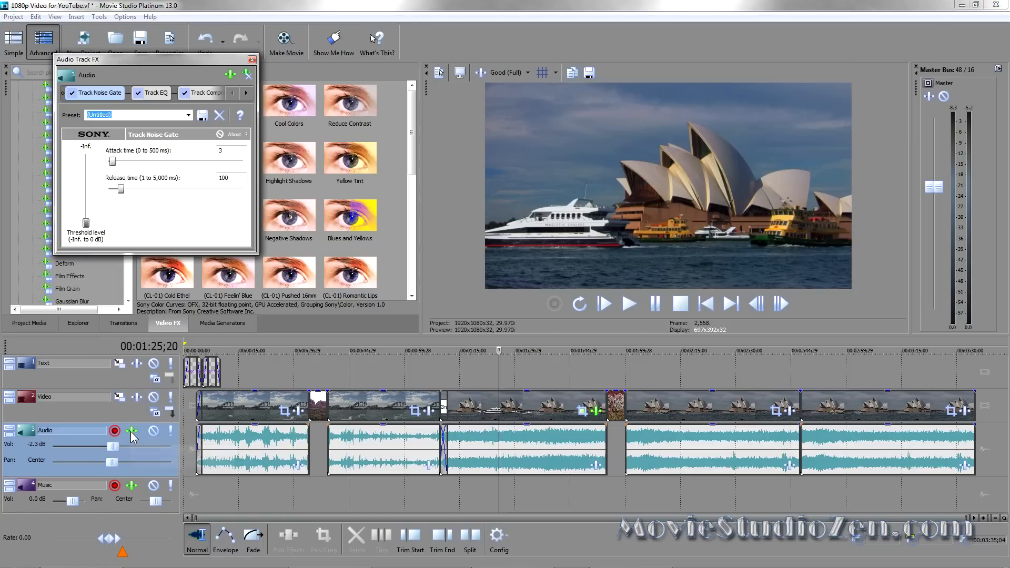
{"action": "left_click", "coordinate": [231, 75]}
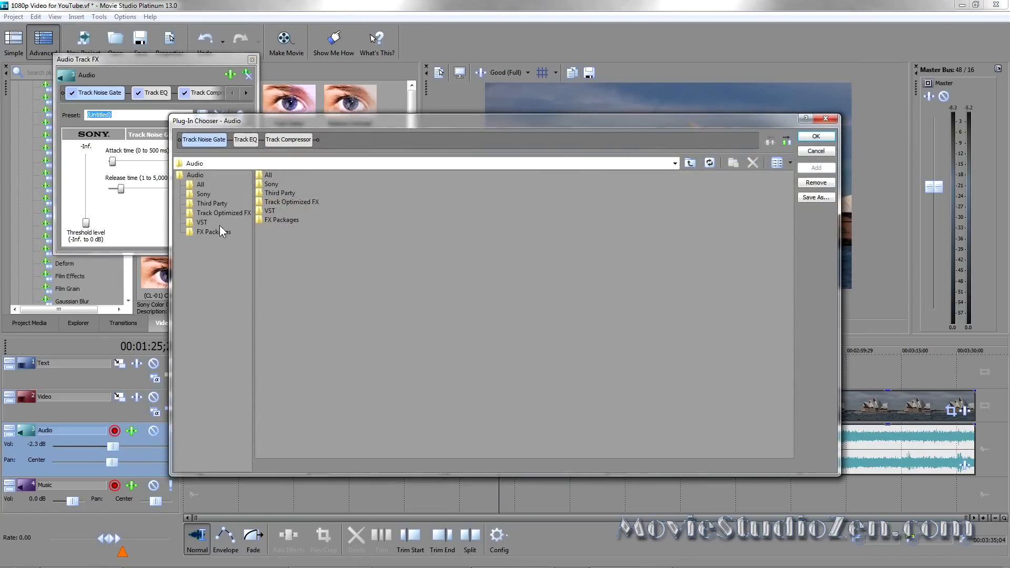
{"action": "left_click", "coordinate": [207, 196]}
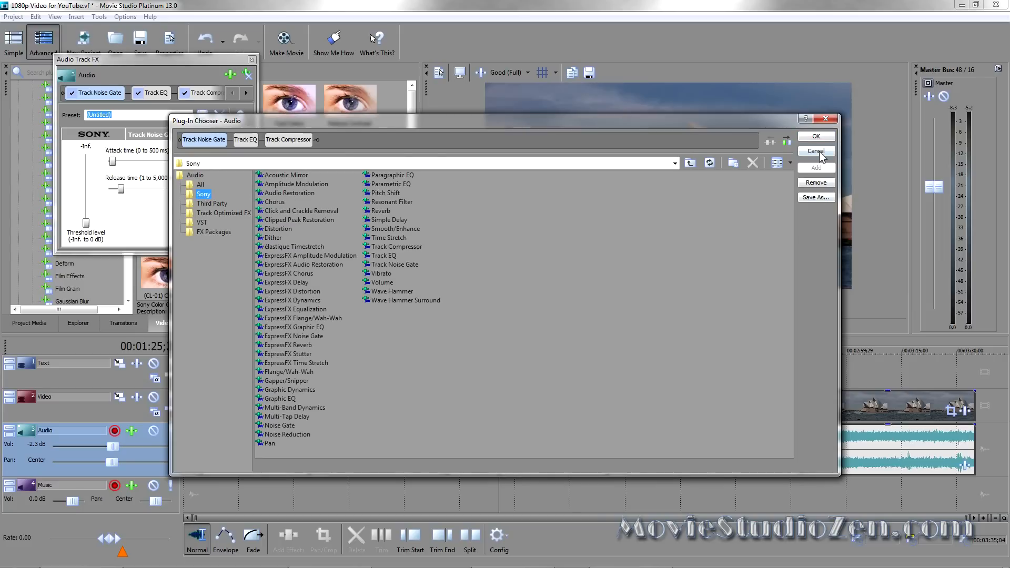
{"action": "left_click", "coordinate": [825, 119]}
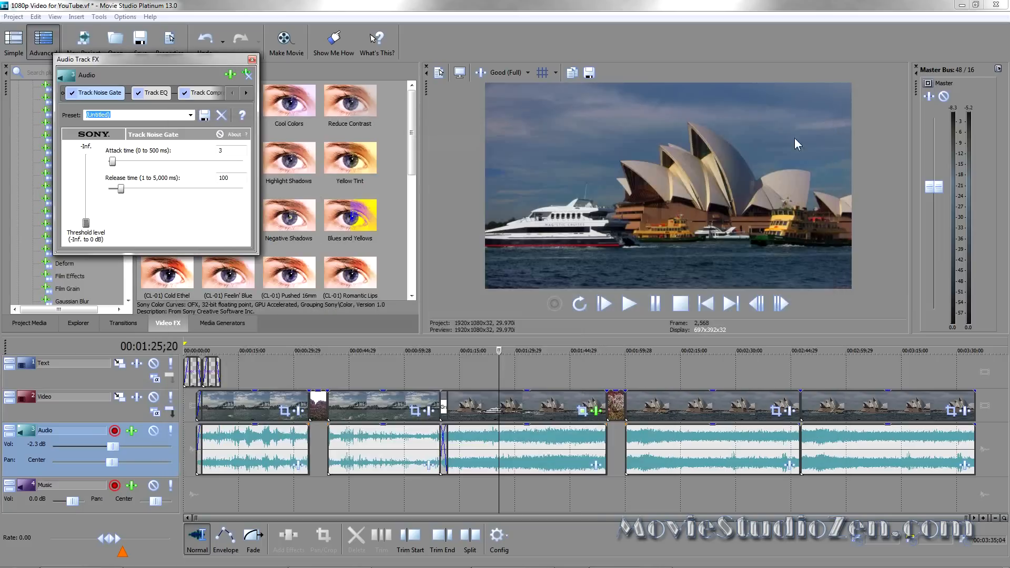
{"action": "left_click", "coordinate": [252, 60]}
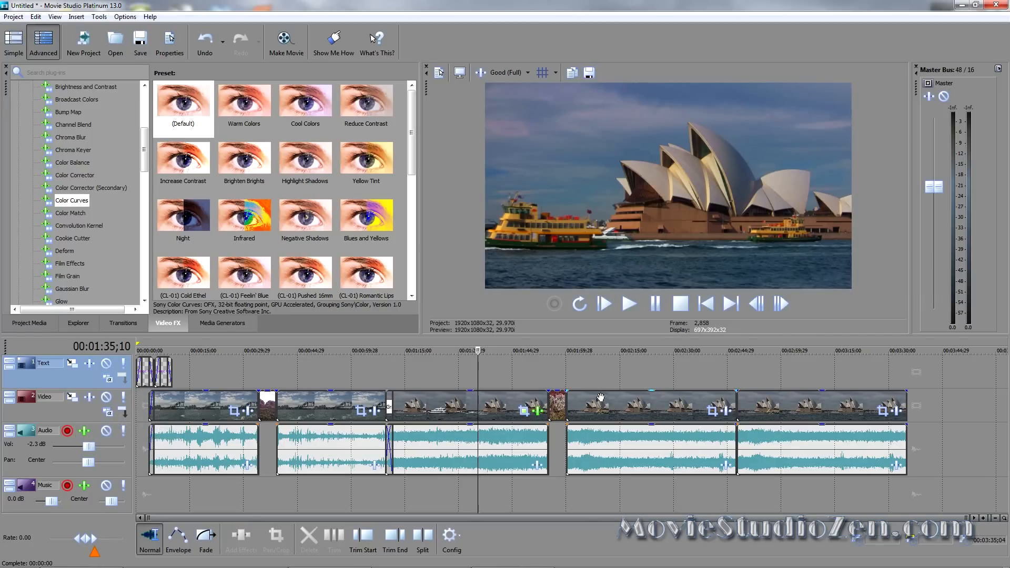
Shrink the Video track with Track Motion to about 1,061 × 597, positioned at about X 350, Y 179.
{"action": "left_click", "coordinate": [72, 397]}
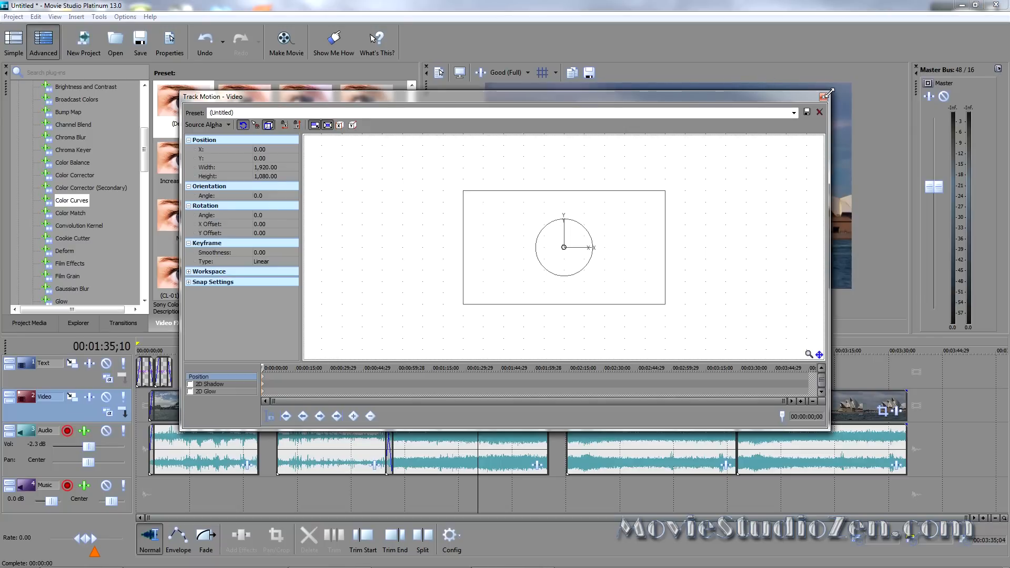
{"action": "left_click_drag", "start_coordinate": [830, 93], "coordinate": [566, 167]}
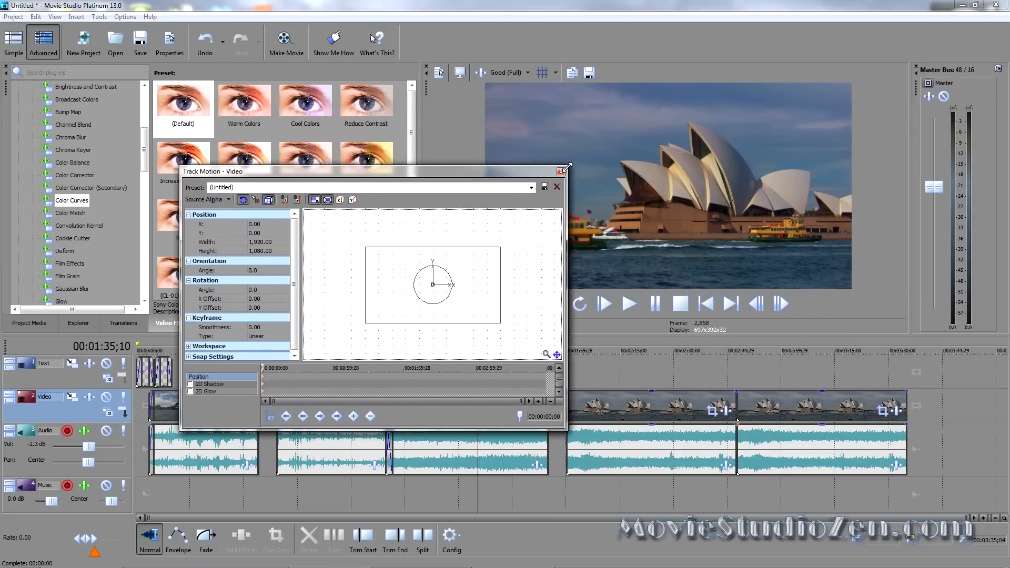
{"action": "left_click_drag", "start_coordinate": [489, 182], "coordinate": [371, 214]}
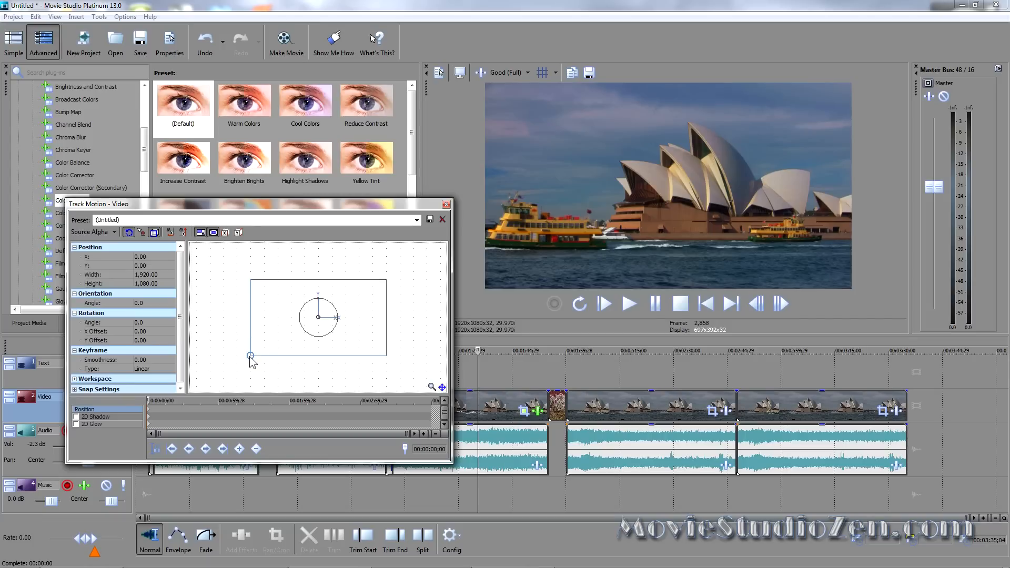
{"action": "left_click_drag", "start_coordinate": [251, 356], "coordinate": [313, 318]}
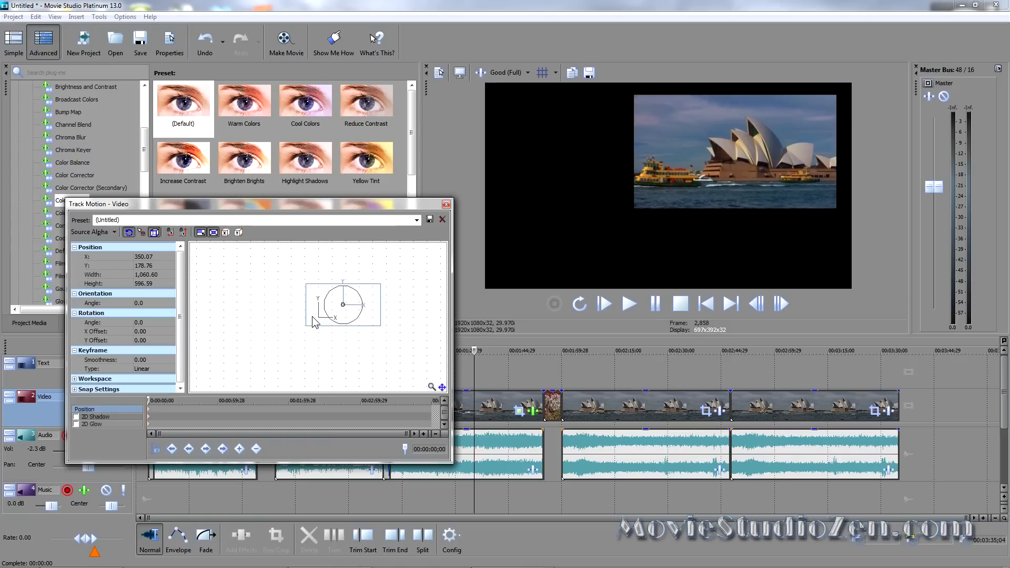
{"action": "left_click", "coordinate": [446, 205]}
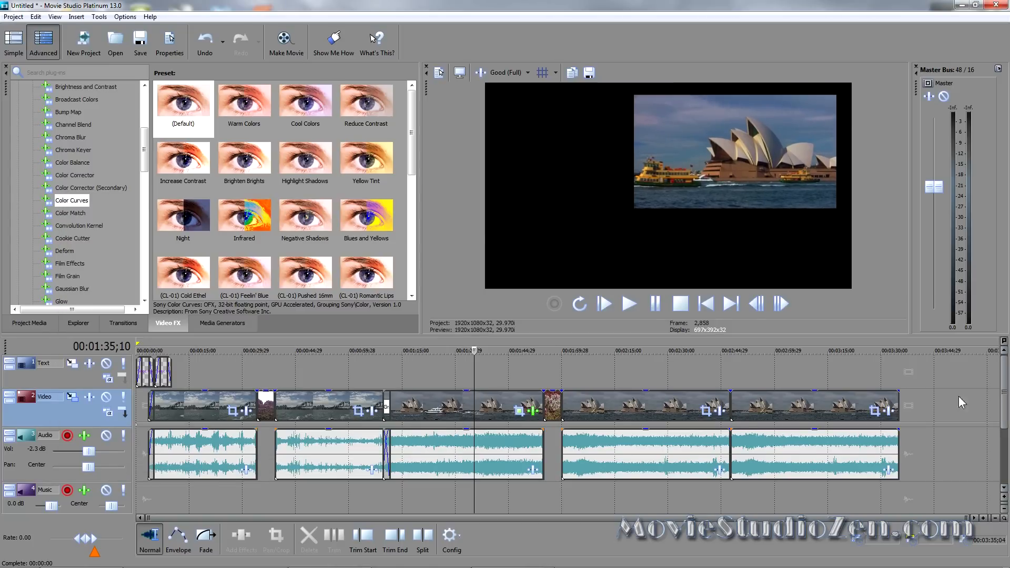
Enlarge the timeline area, insert a new video track and place it between the Audio and Music tracks.
{"action": "left_click", "coordinate": [774, 403]}
{"action": "left_click_drag", "start_coordinate": [774, 403], "coordinate": [415, 493]}
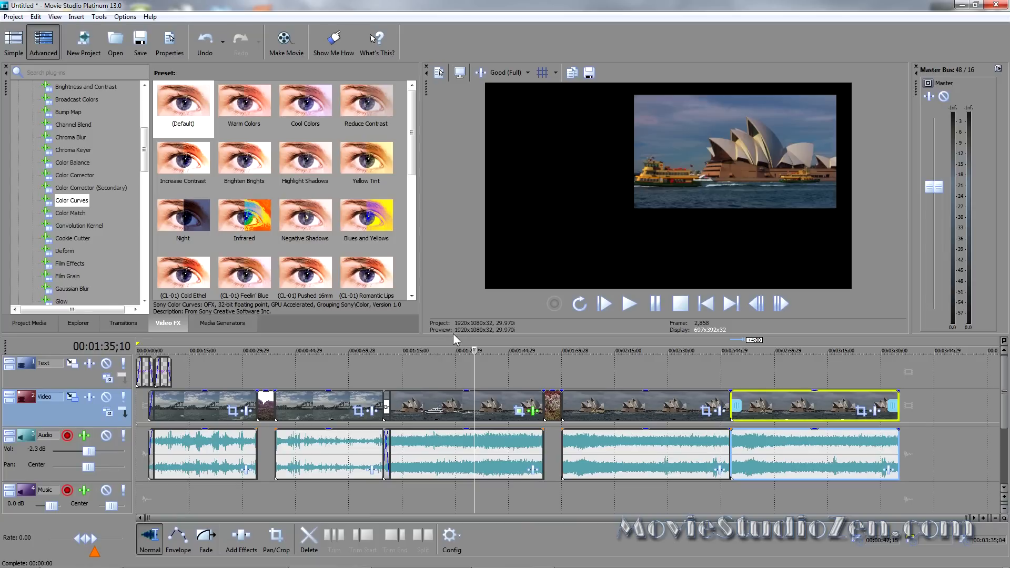
{"action": "left_click_drag", "start_coordinate": [453, 335], "coordinate": [451, 294]}
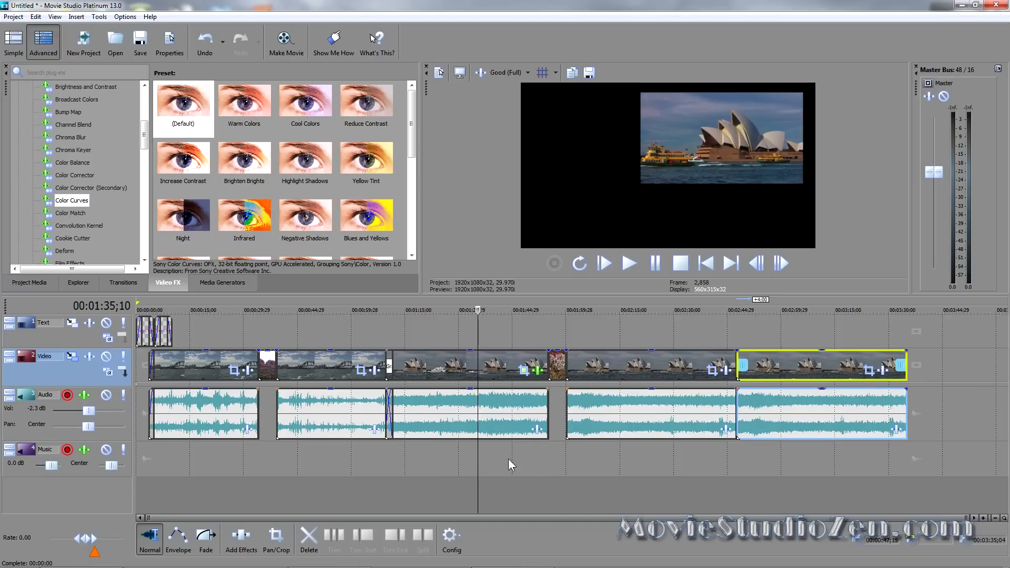
{"action": "right_click", "coordinate": [926, 363]}
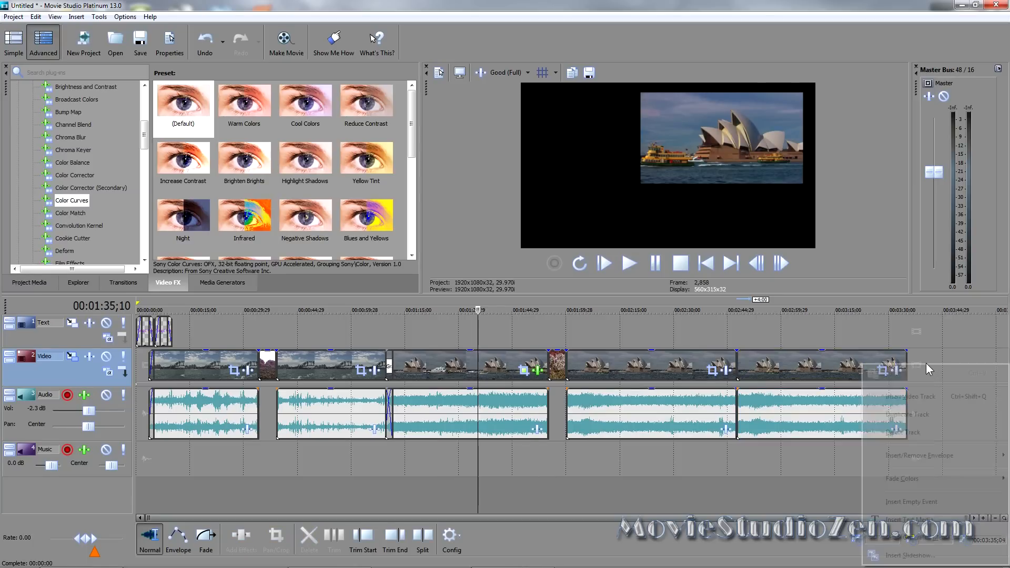
{"action": "left_click", "coordinate": [915, 400]}
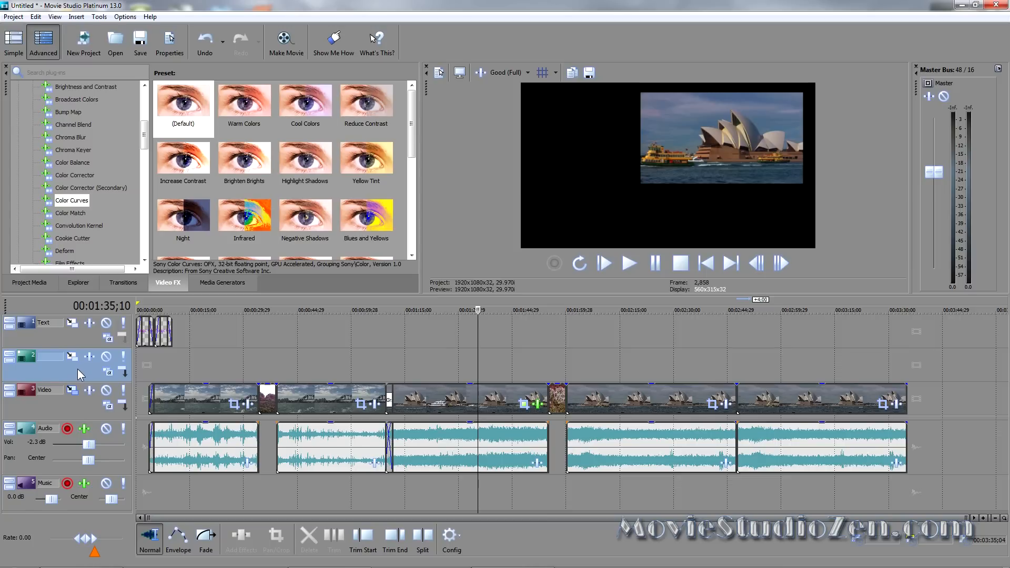
{"action": "left_click_drag", "start_coordinate": [77, 368], "coordinate": [87, 469]}
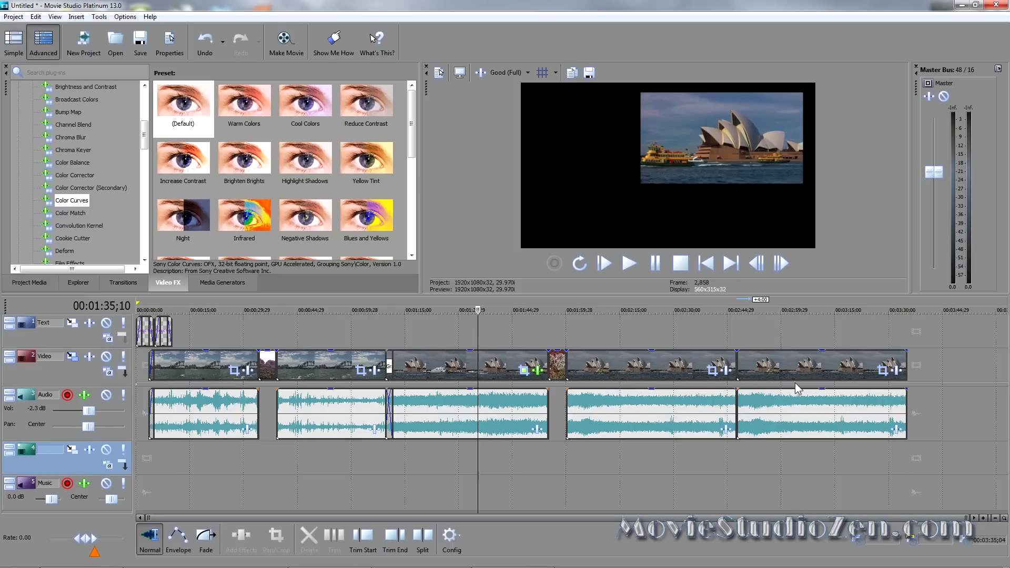
Move the last clip's video to the new track beneath the third clip and its audio to the Music track, and preview the overlay.
{"action": "left_click_drag", "start_coordinate": [787, 360], "coordinate": [445, 457]}
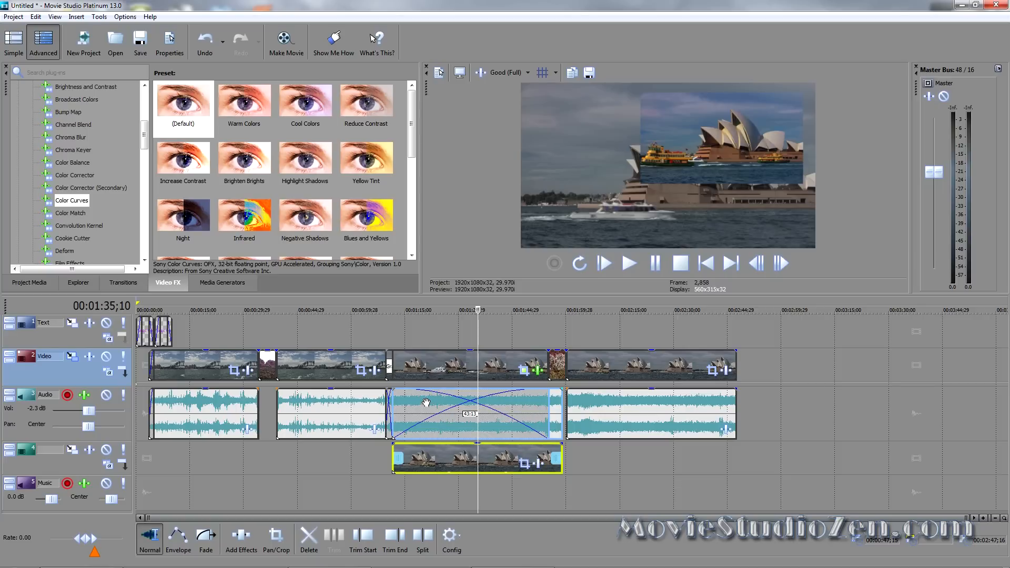
{"action": "left_click_drag", "start_coordinate": [422, 401], "coordinate": [424, 488]}
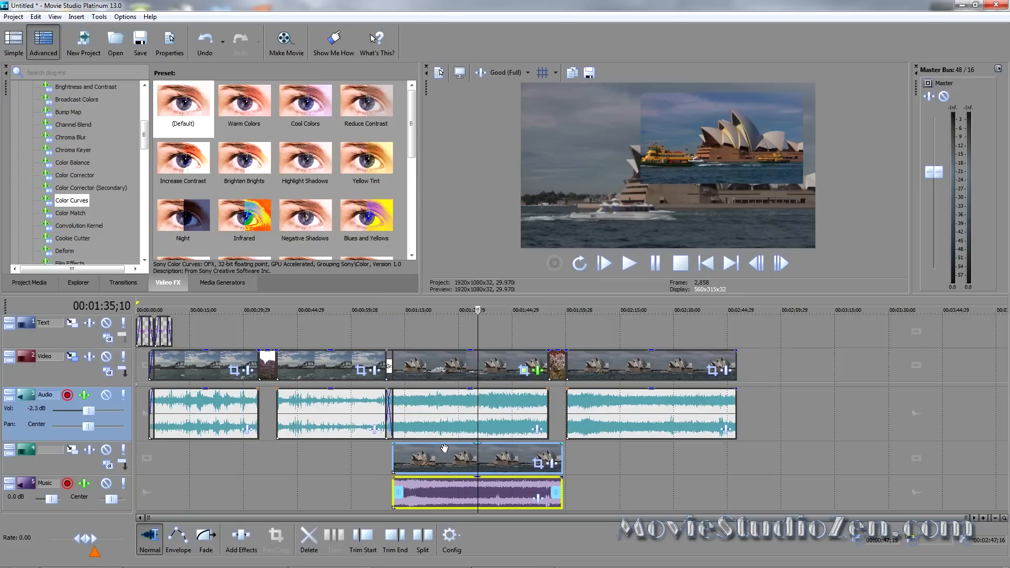
{"action": "left_click", "coordinate": [444, 329]}
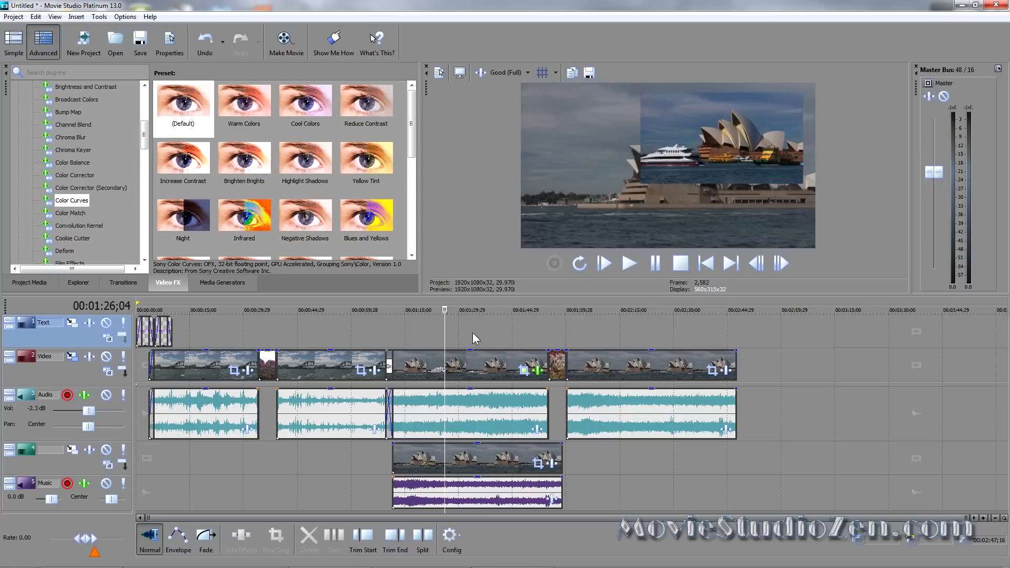
{"action": "left_click_drag", "start_coordinate": [442, 330], "coordinate": [475, 331]}
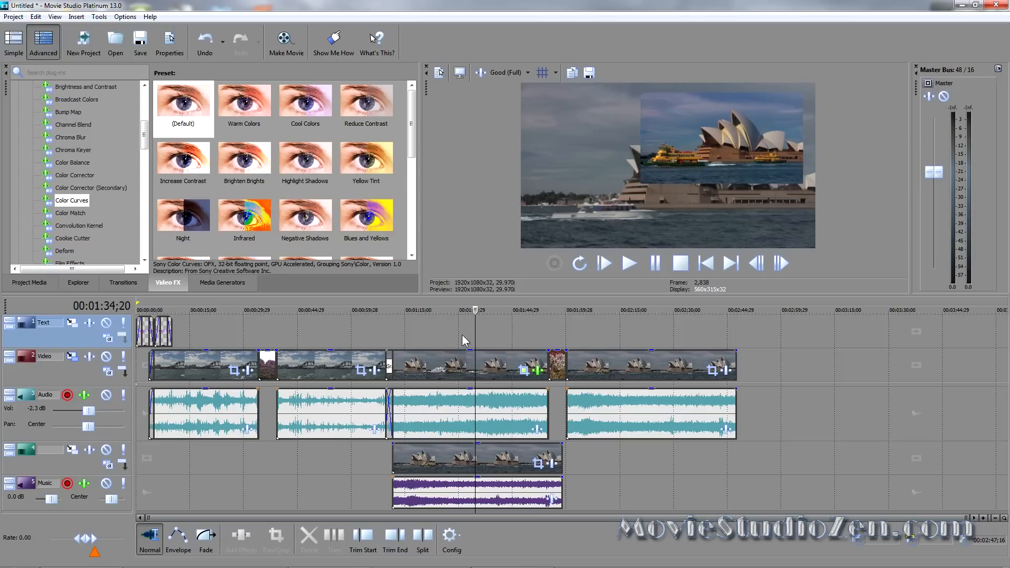
Move the shrunken Video track picture to the frame's upper left with Track Motion, at about X -320.
{"action": "left_click", "coordinate": [73, 356]}
{"action": "left_click_drag", "start_coordinate": [334, 307], "coordinate": [287, 312]}
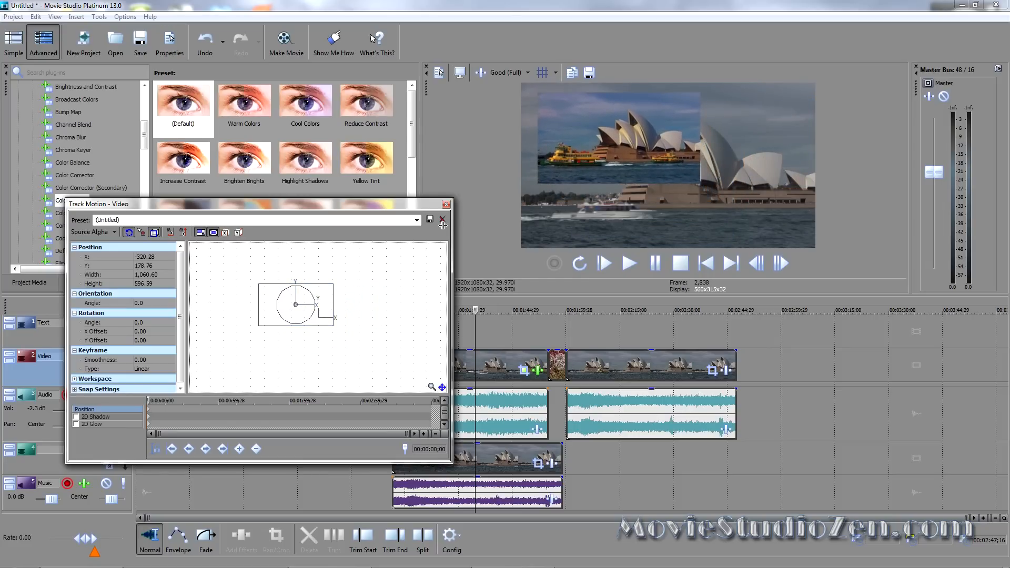
{"action": "left_click", "coordinate": [446, 204]}
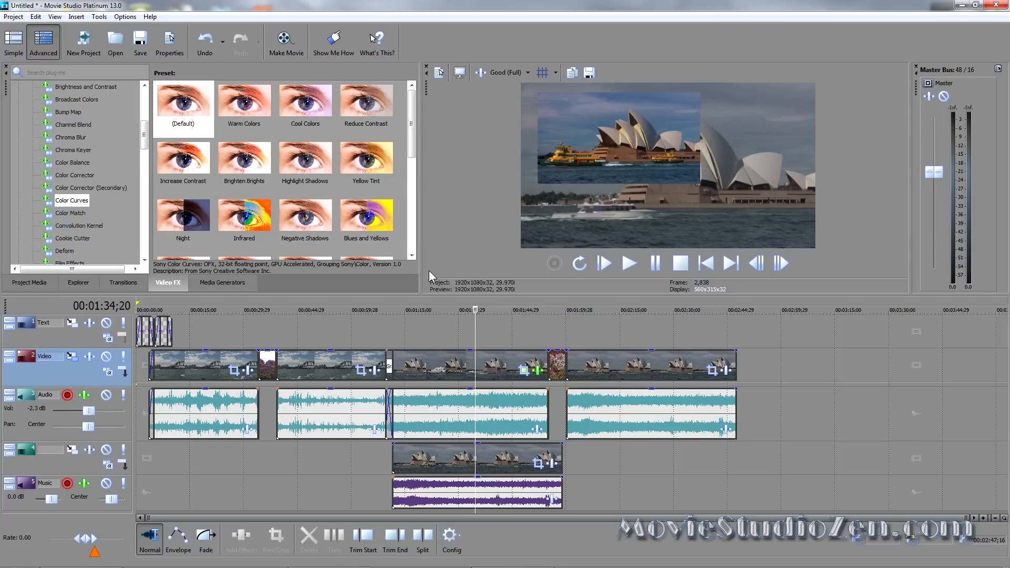
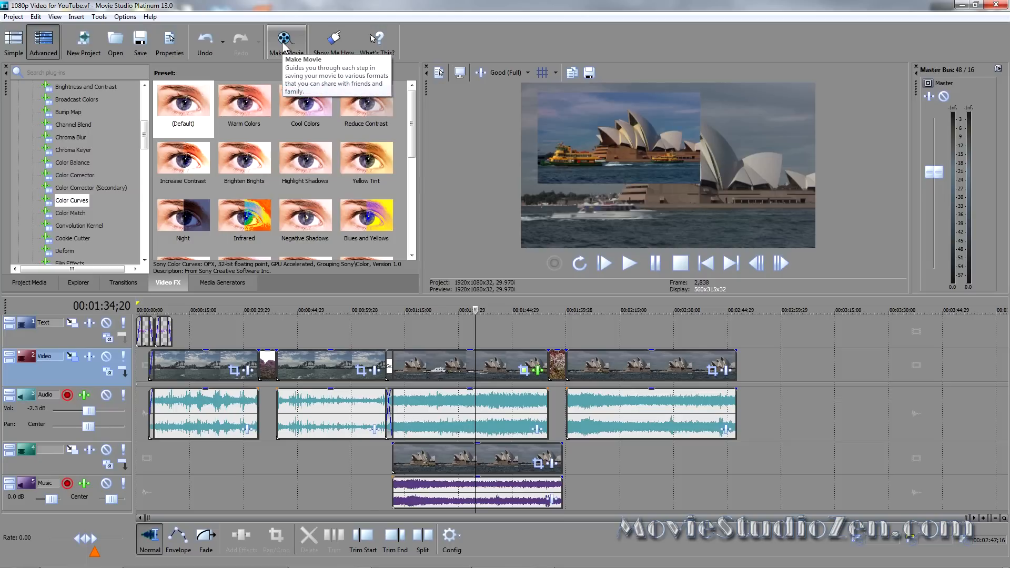
Save the project under the existing name 1080p Video for YouTube.vf, replacing the earlier file.
{"action": "left_click", "coordinate": [14, 17]}
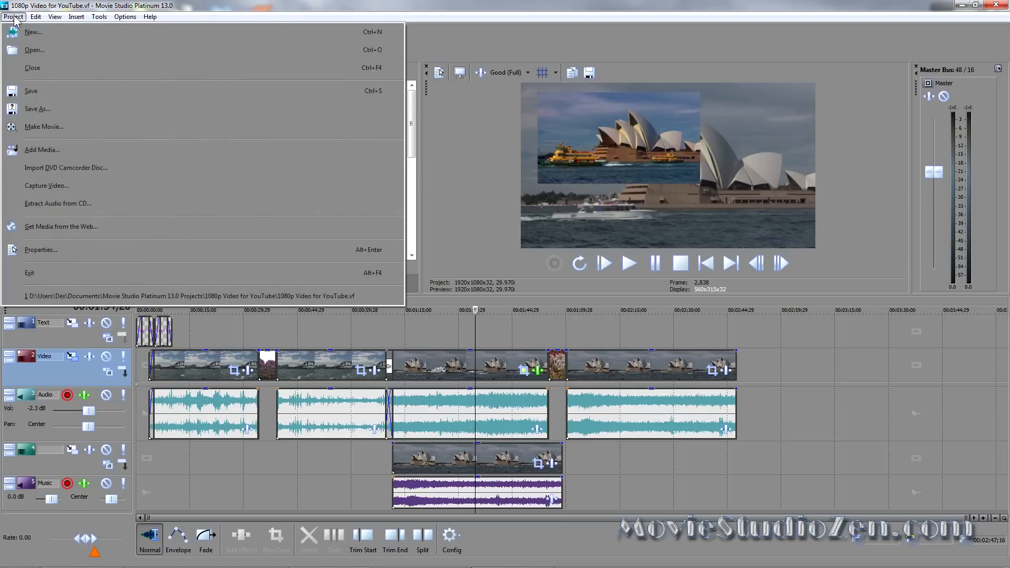
{"action": "left_click", "coordinate": [36, 108]}
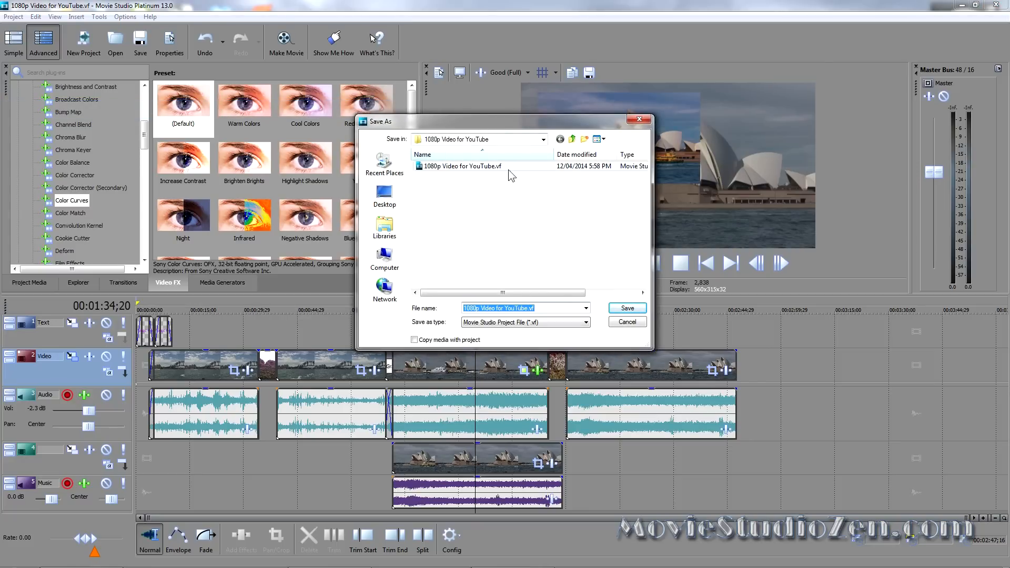
{"action": "left_click", "coordinate": [626, 310]}
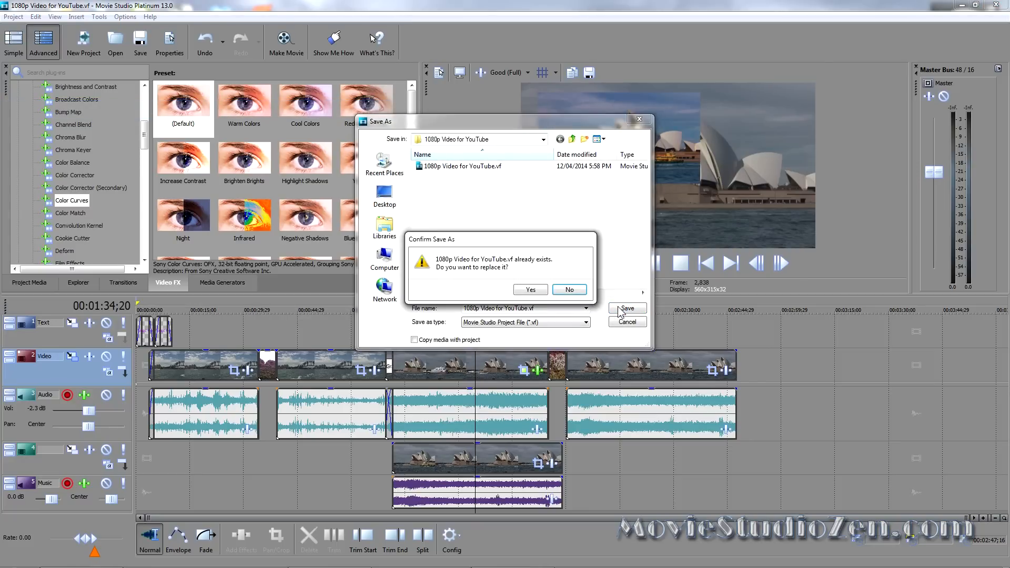
{"action": "left_click", "coordinate": [530, 290]}
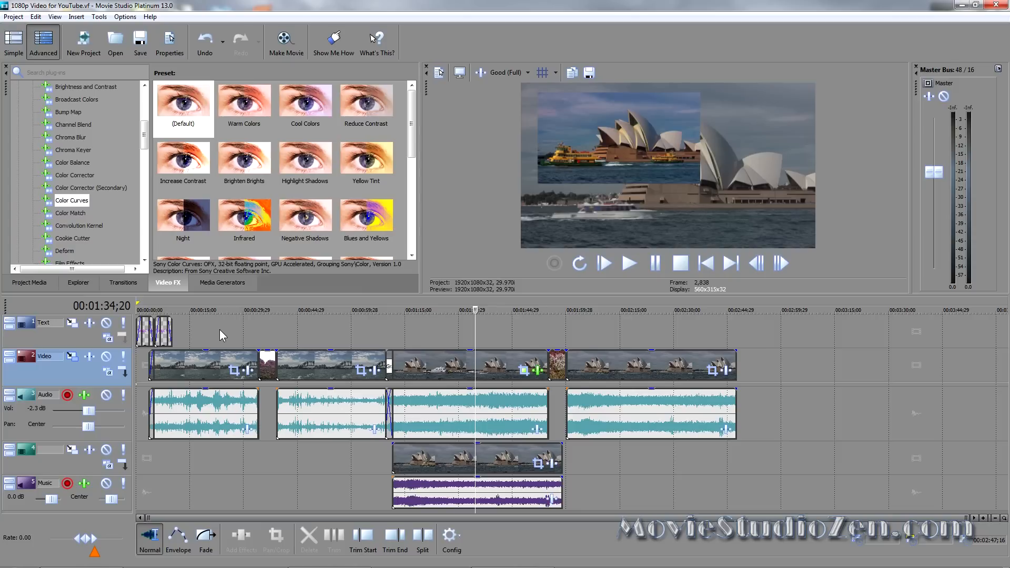
Start making the movie for the hard drive and open its advanced render options in an enlarged window.
{"action": "left_click", "coordinate": [289, 46]}
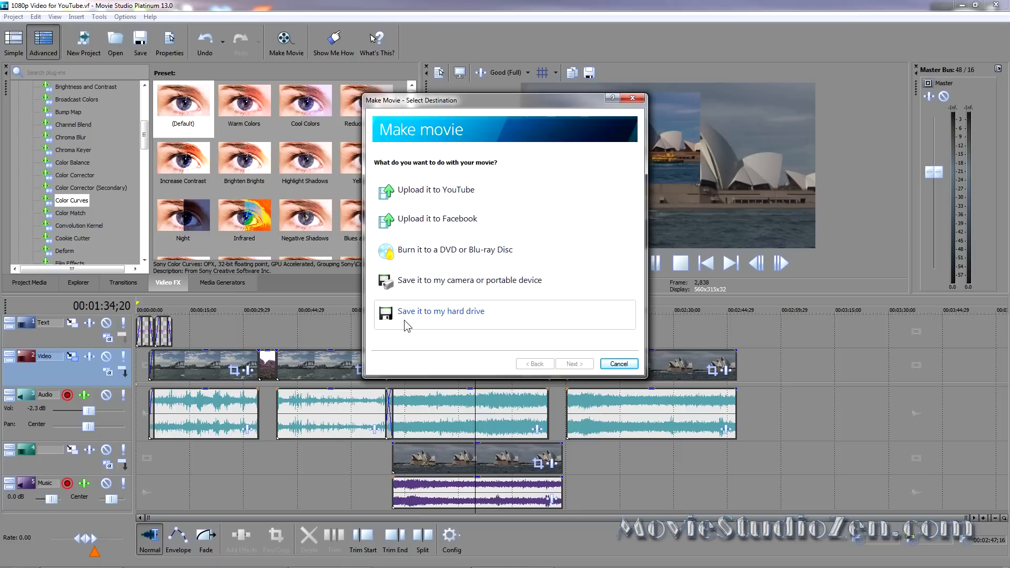
{"action": "left_click", "coordinate": [436, 318]}
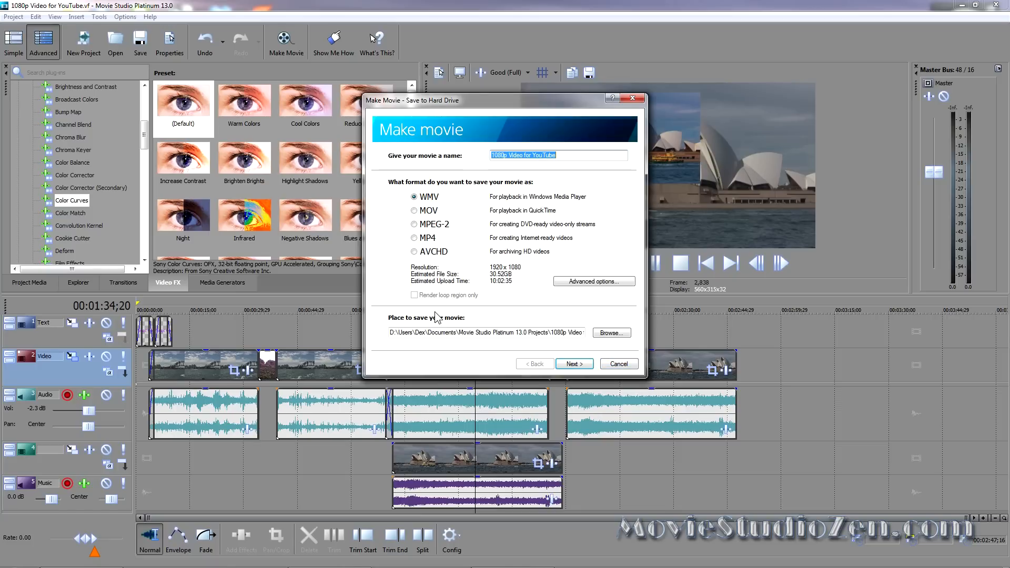
{"action": "left_click_drag", "start_coordinate": [503, 102], "coordinate": [409, 99]}
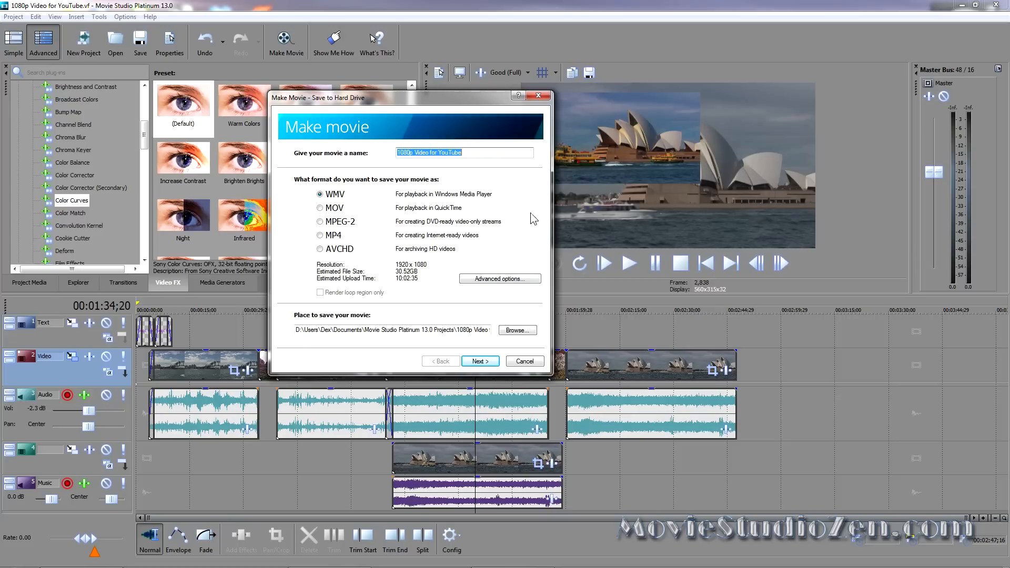
{"action": "left_click", "coordinate": [499, 279]}
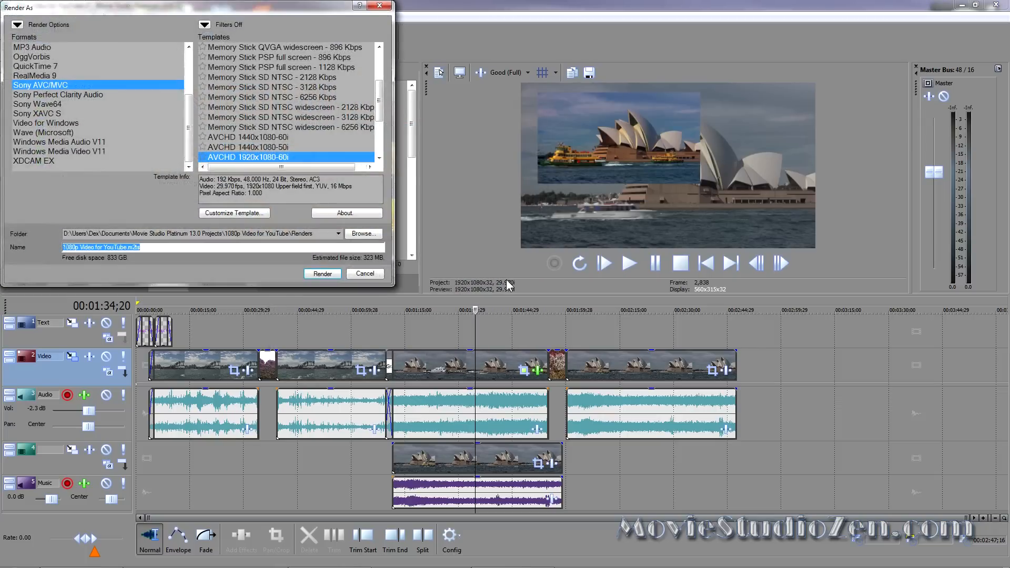
{"action": "left_click_drag", "start_coordinate": [135, 5], "coordinate": [308, 68]}
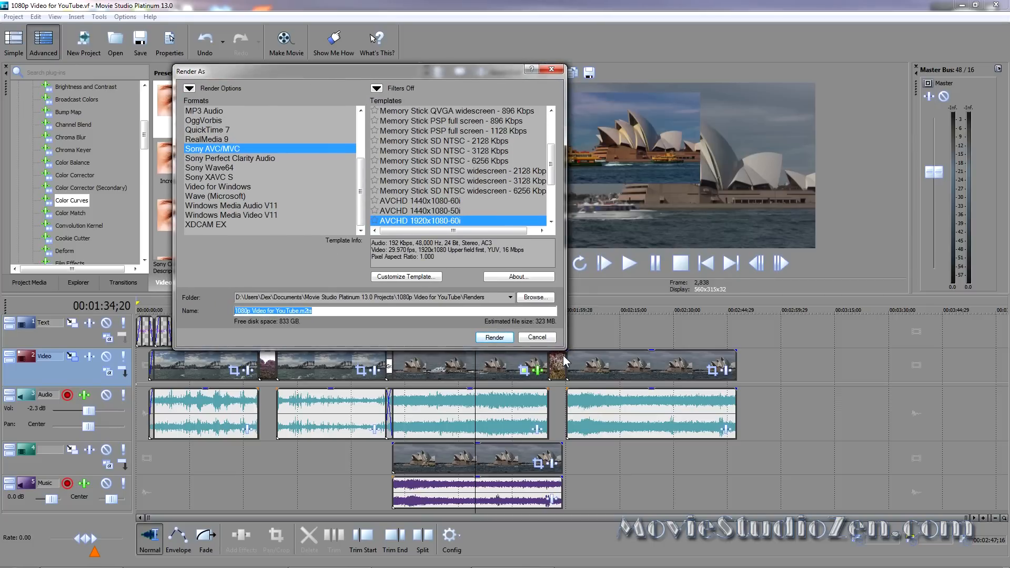
{"action": "left_click_drag", "start_coordinate": [562, 349], "coordinate": [712, 460]}
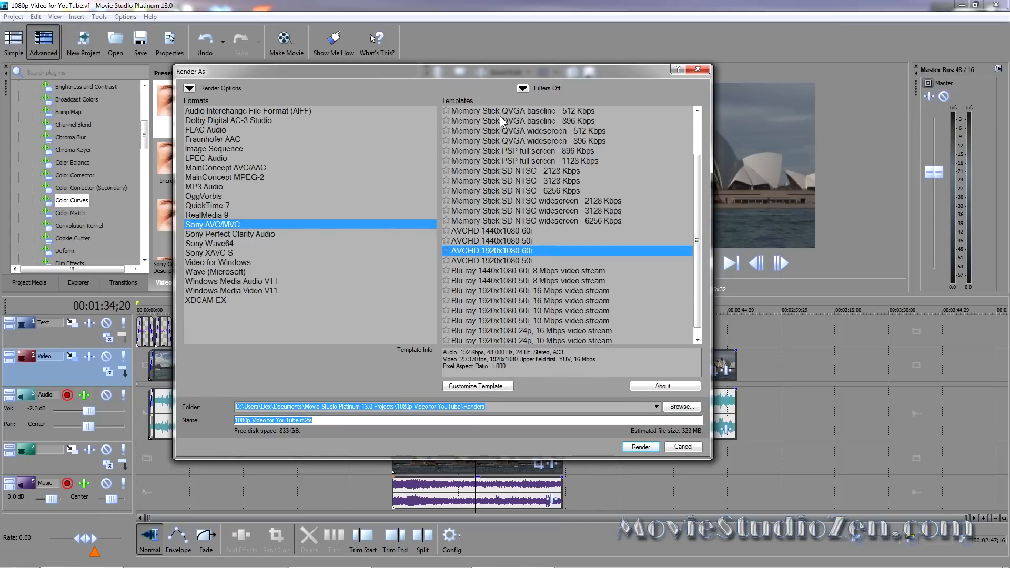
{"action": "left_click_drag", "start_coordinate": [700, 308], "coordinate": [706, 255]}
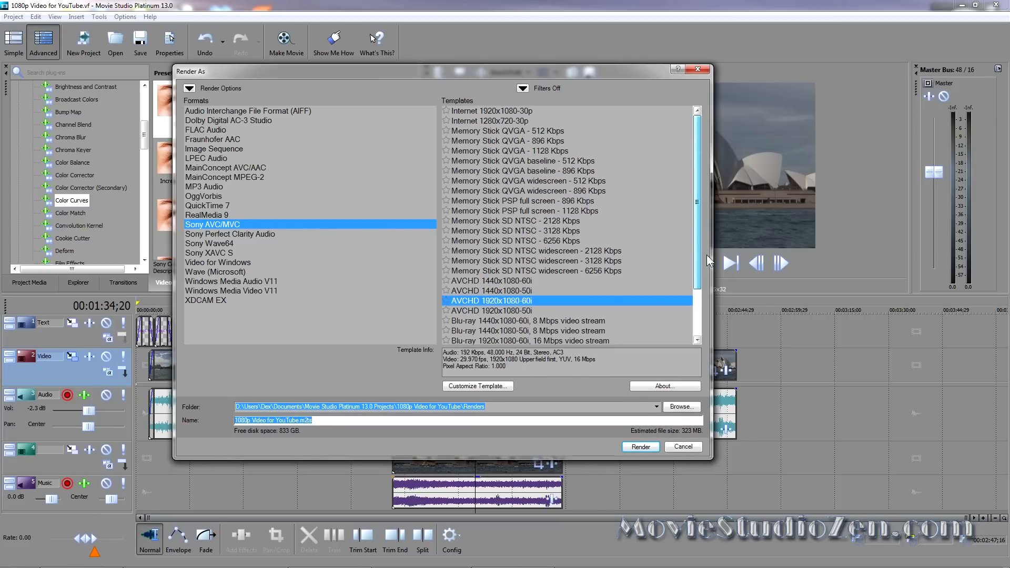
Look through the available render options and the template filters.
{"action": "left_click", "coordinate": [191, 90]}
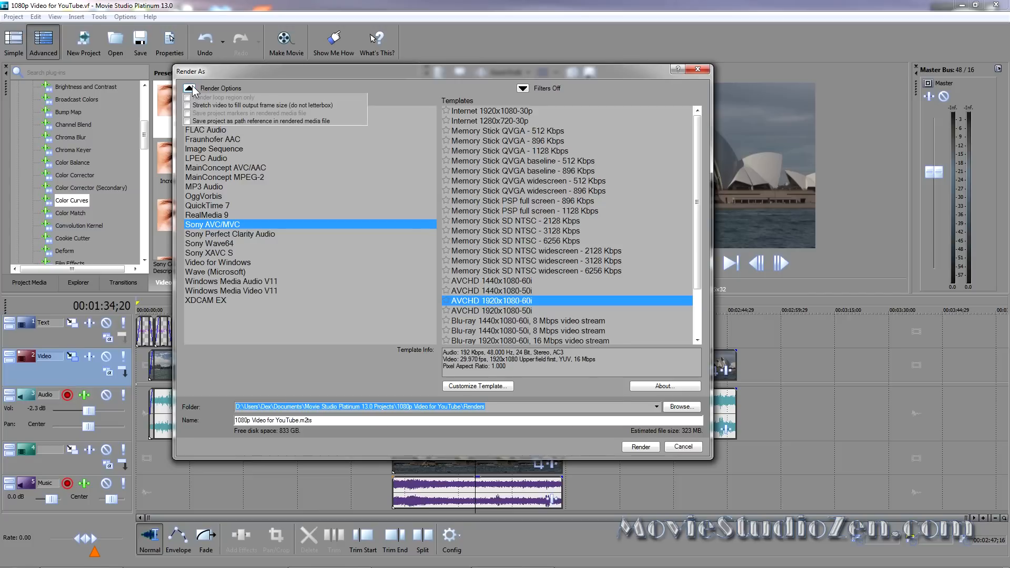
{"action": "left_click", "coordinate": [191, 90]}
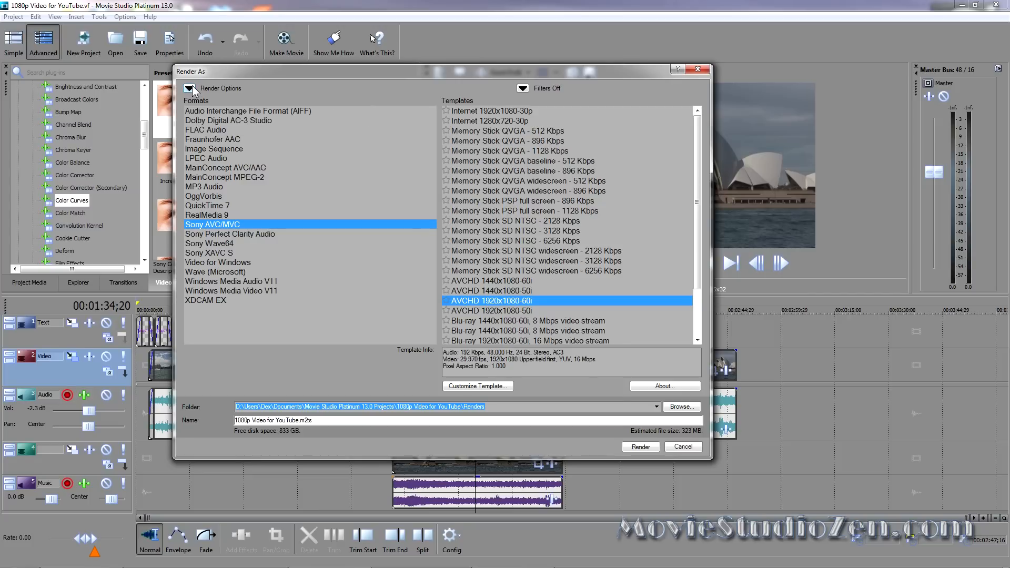
{"action": "left_click", "coordinate": [522, 89]}
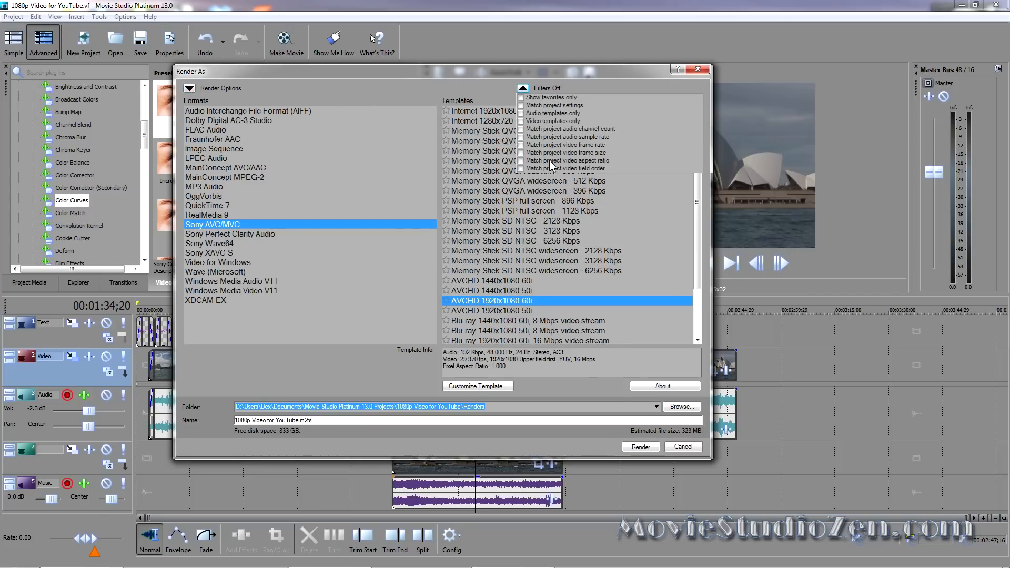
{"action": "left_click", "coordinate": [523, 89]}
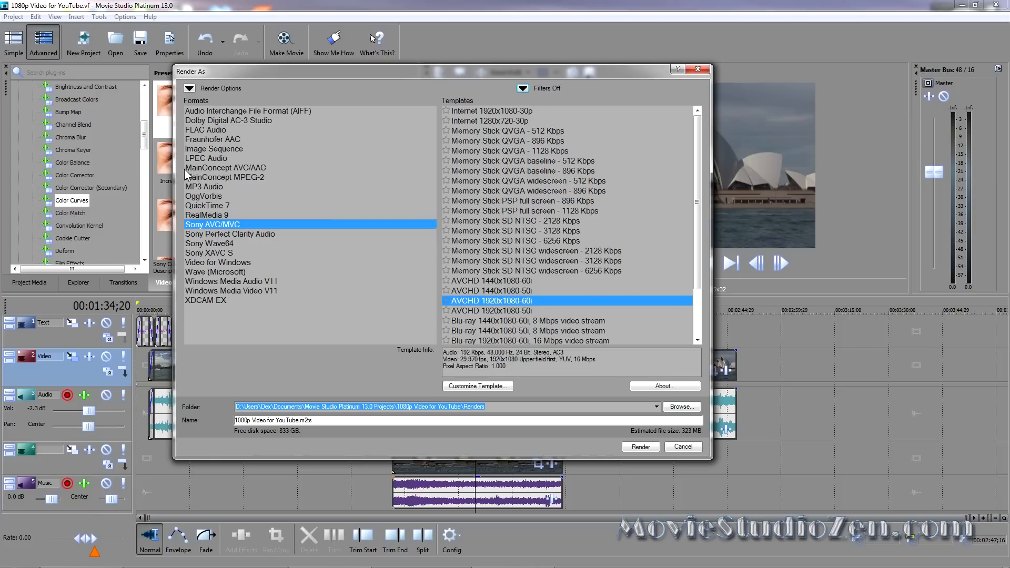
Choose the MainConcept AVC/AAC format with the Internet HD 1080p template and open its custom settings.
{"action": "left_click", "coordinate": [238, 167]}
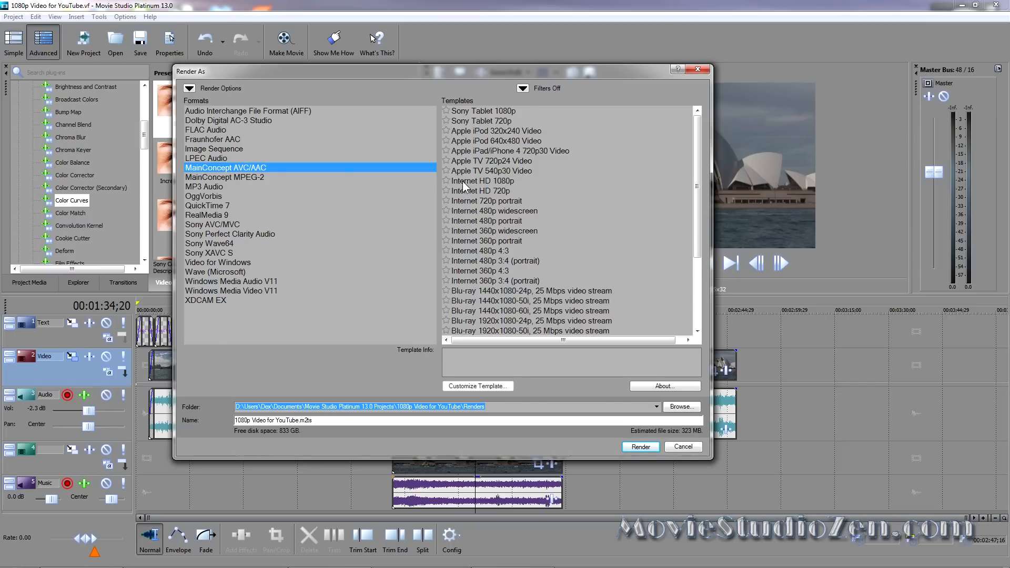
{"action": "left_click", "coordinate": [510, 181]}
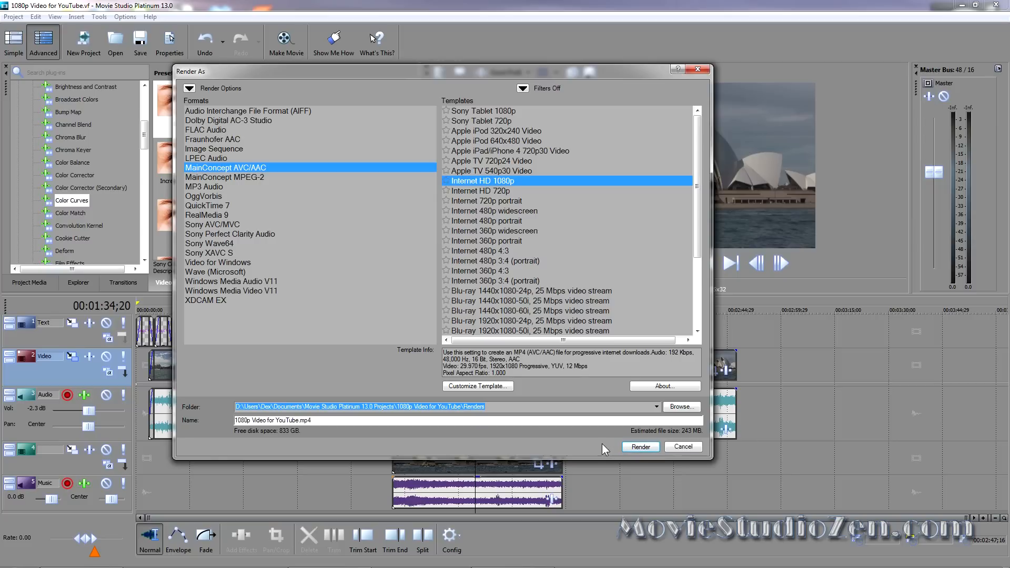
{"action": "left_click", "coordinate": [483, 386]}
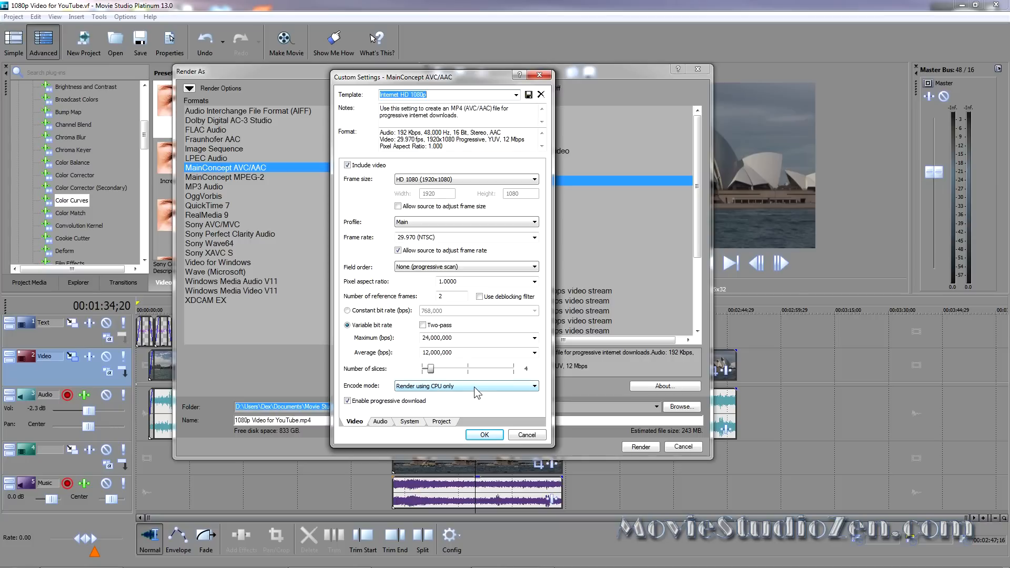
Review the encode mode choices and check which GPU acceleration the system supports.
{"action": "left_click", "coordinate": [474, 387]}
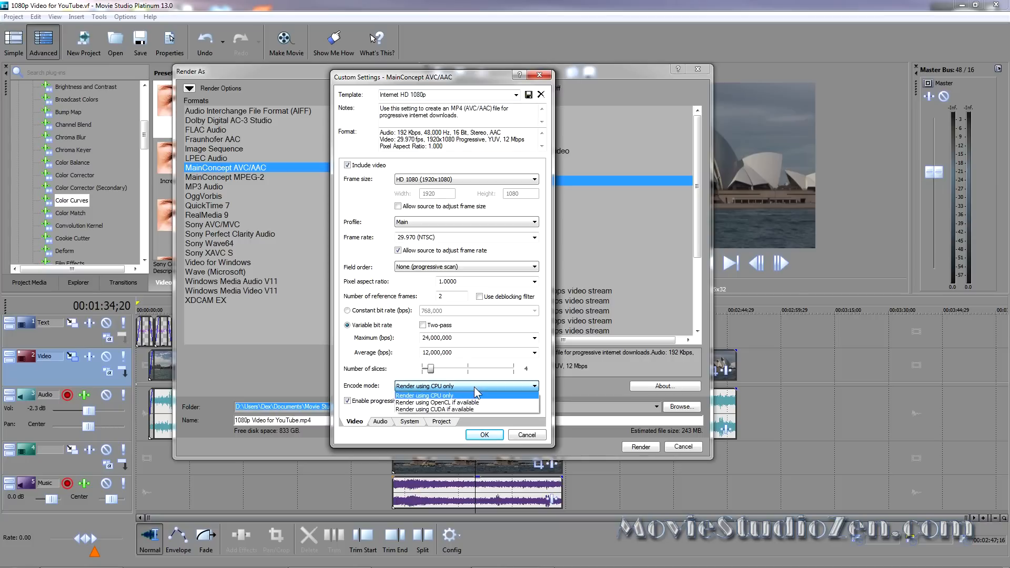
{"action": "left_click", "coordinate": [475, 386]}
{"action": "left_click", "coordinate": [475, 386]}
{"action": "left_click", "coordinate": [475, 386]}
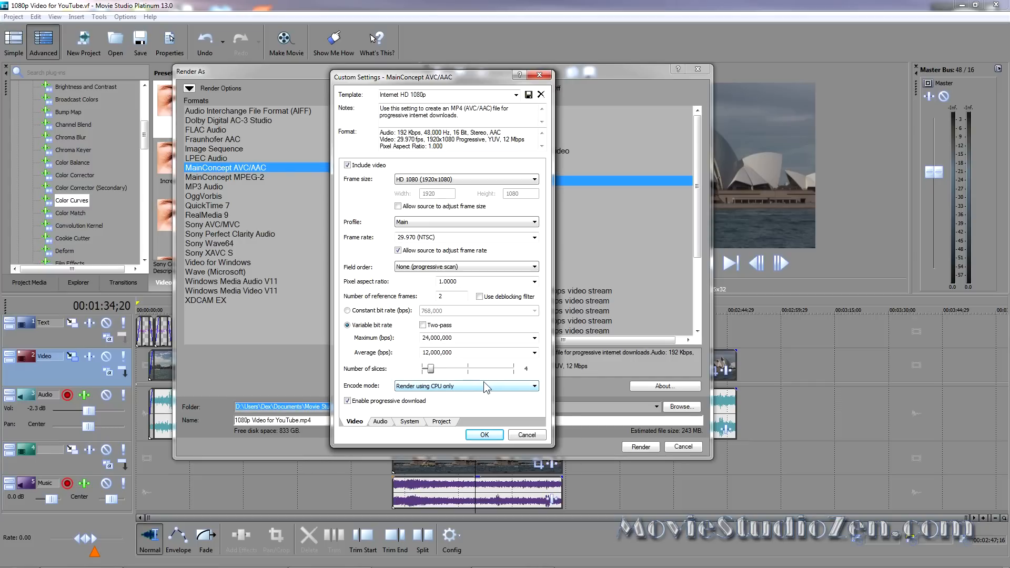
{"action": "left_click", "coordinate": [410, 421]}
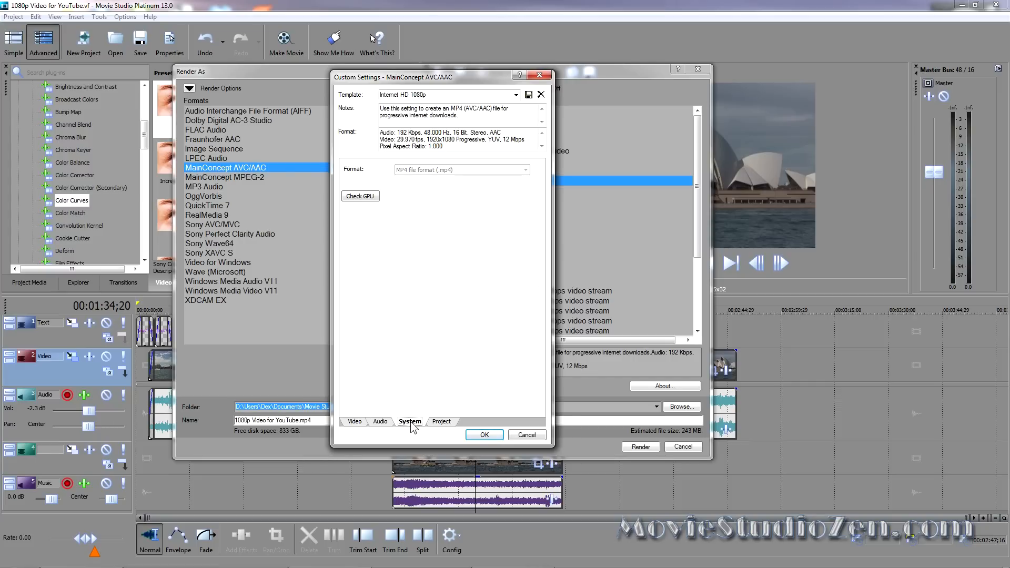
{"action": "left_click", "coordinate": [360, 200]}
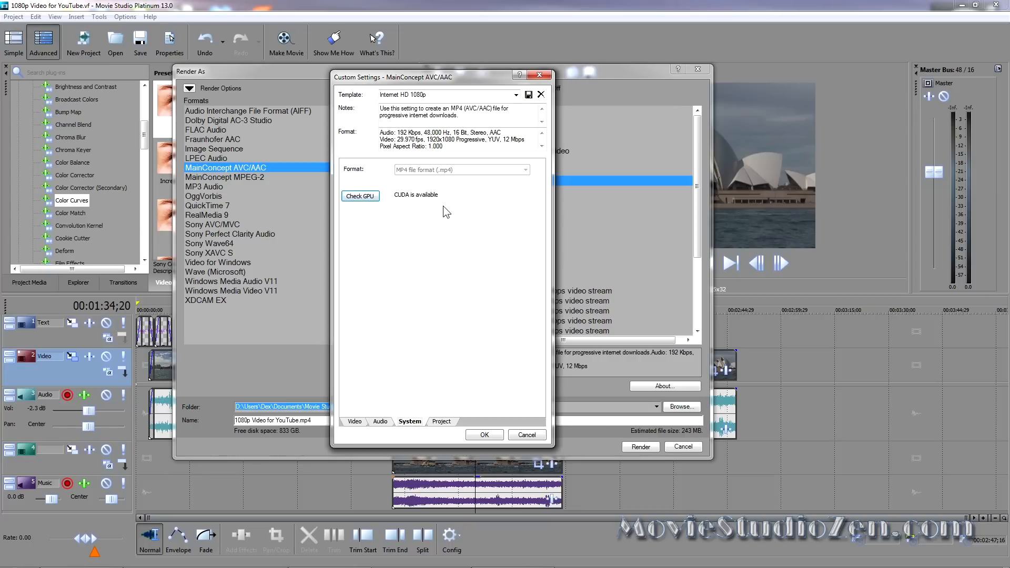
Set the video encode mode to Render using CUDA if available.
{"action": "left_click", "coordinate": [353, 422]}
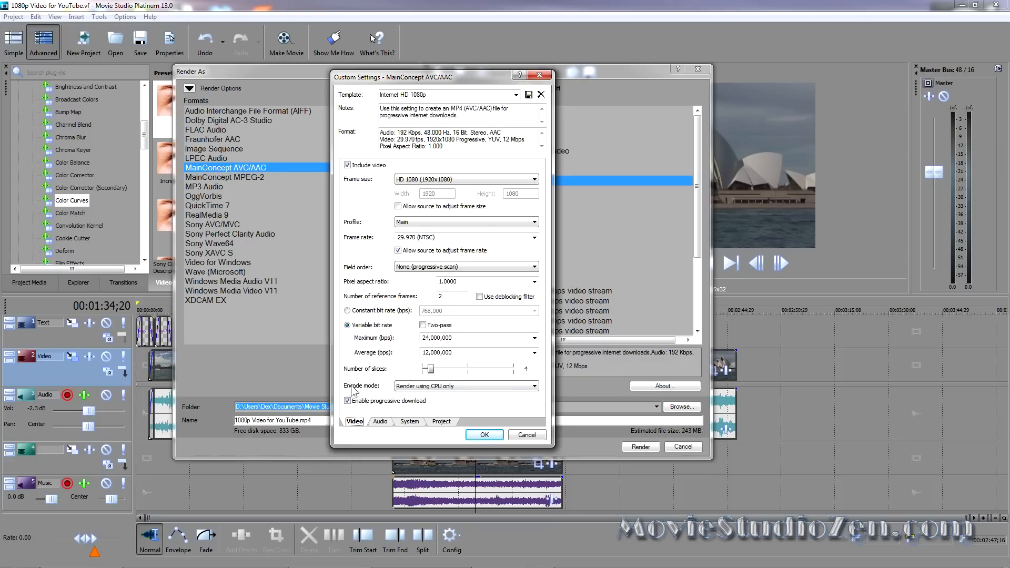
{"action": "left_click", "coordinate": [465, 386]}
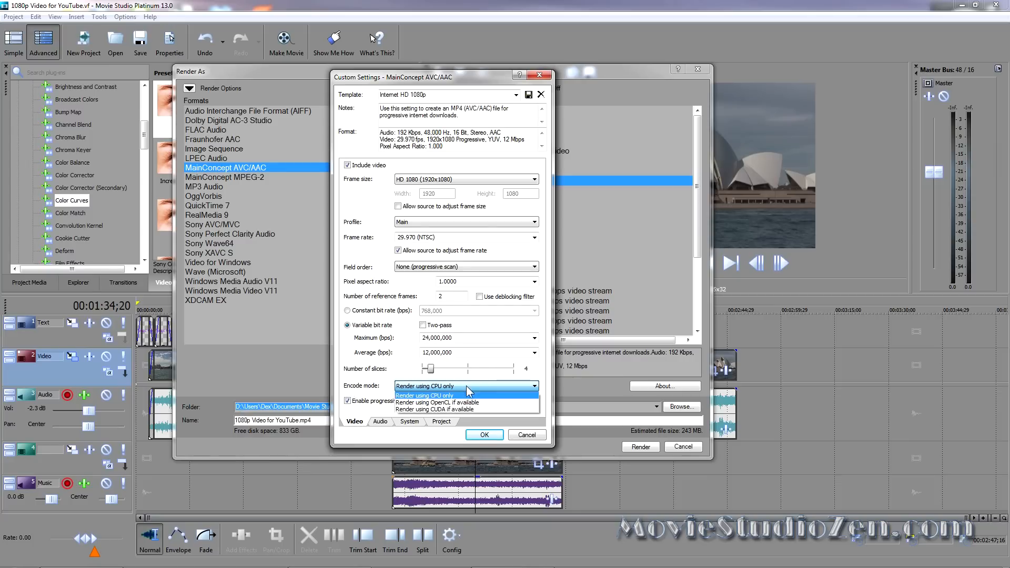
{"action": "left_click", "coordinate": [466, 409]}
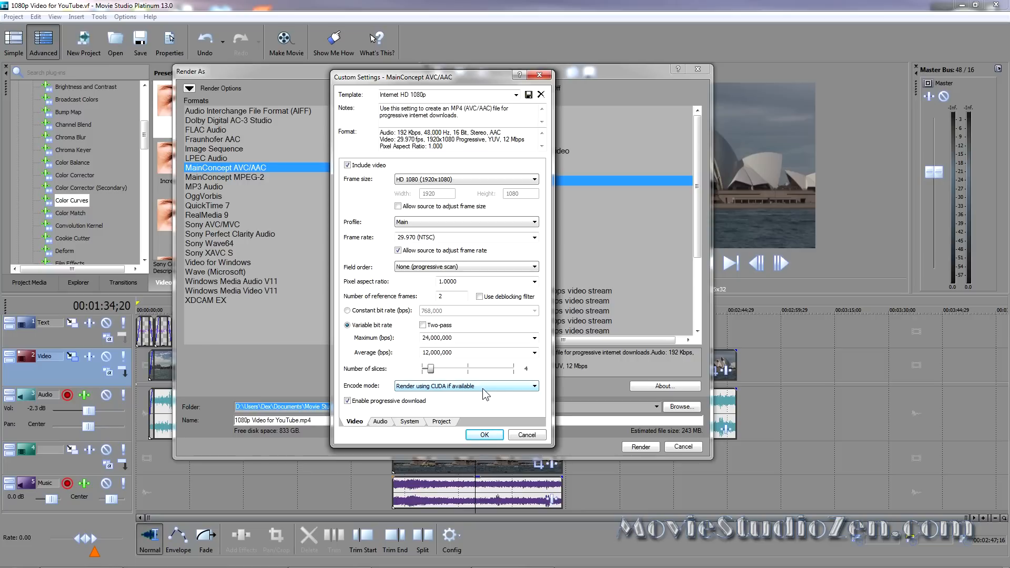
Look at the encode mode choices again and repeat the GPU check.
{"action": "left_click", "coordinate": [482, 390]}
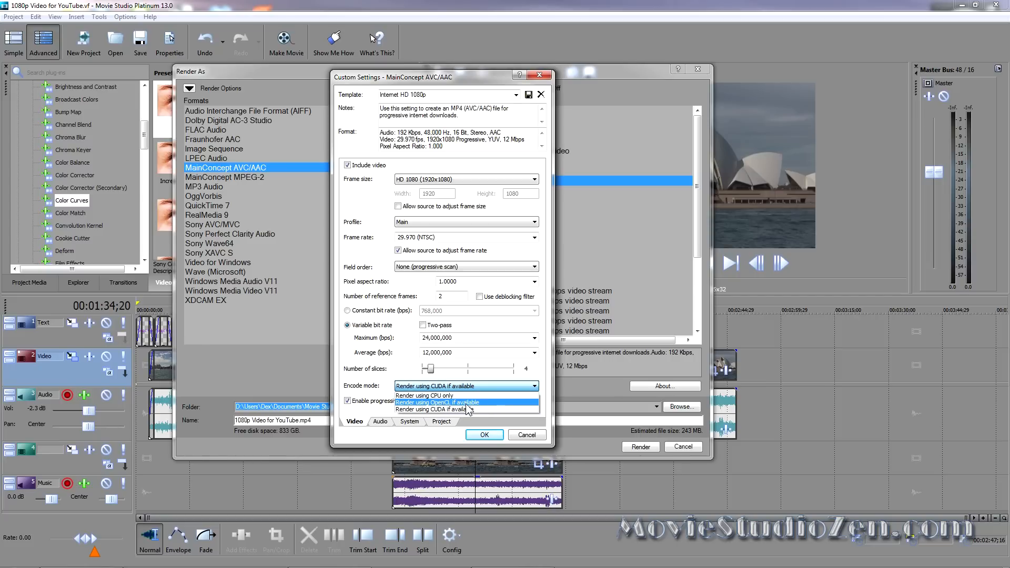
{"action": "left_click", "coordinate": [409, 422]}
{"action": "left_click", "coordinate": [409, 422]}
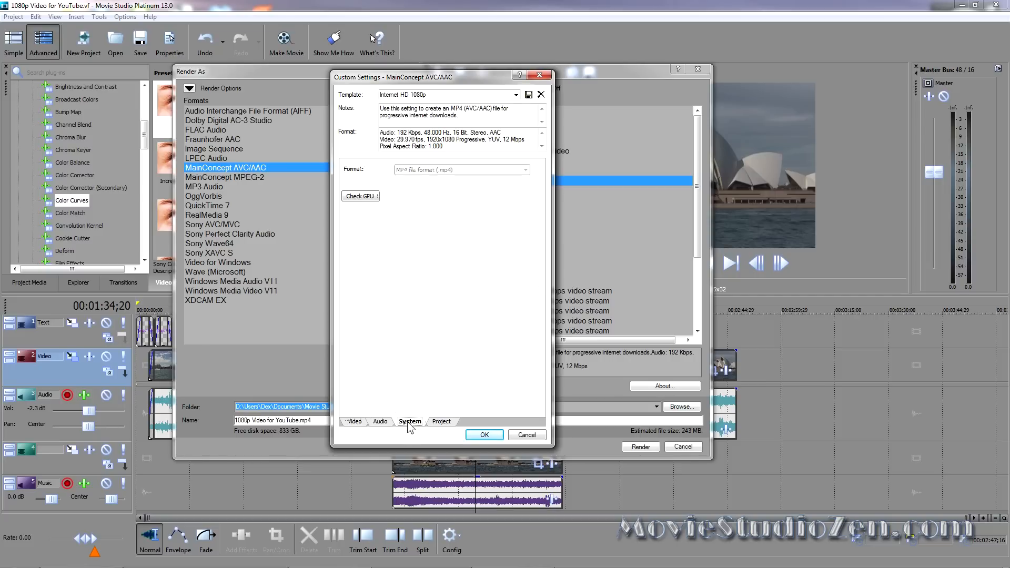
{"action": "left_click", "coordinate": [361, 197]}
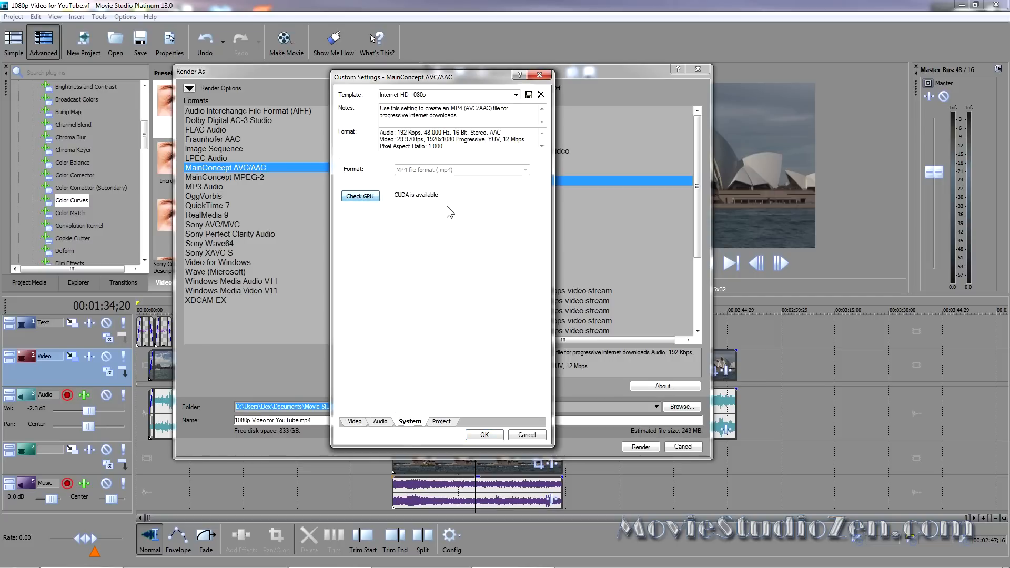
{"action": "left_click", "coordinate": [354, 422]}
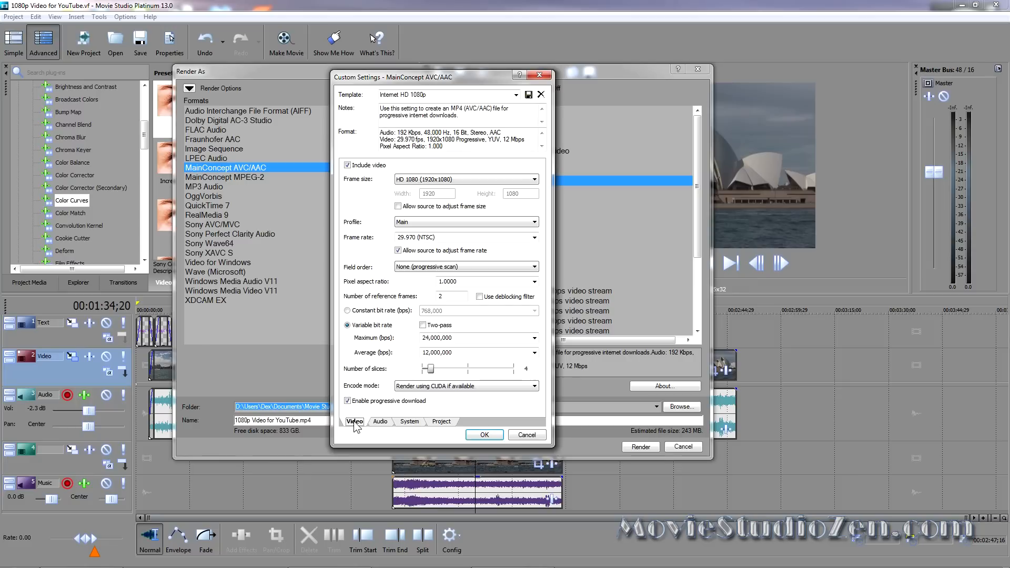
Switch the encode mode to CPU only and back to Render using CUDA if available, and accept the custom settings.
{"action": "left_click", "coordinate": [500, 388]}
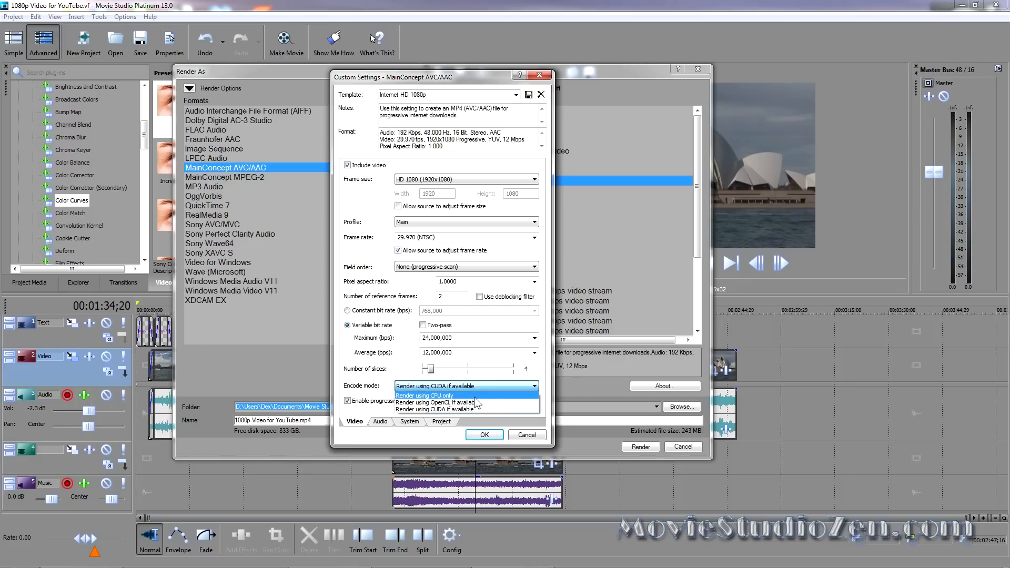
{"action": "left_click", "coordinate": [475, 397]}
{"action": "left_click", "coordinate": [484, 388]}
{"action": "left_click", "coordinate": [476, 410]}
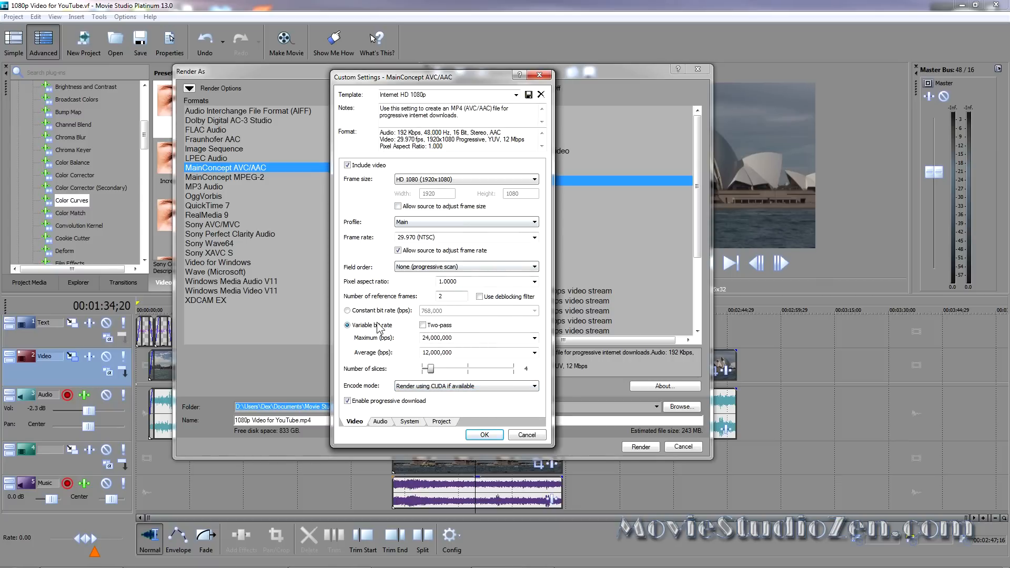
{"action": "left_click", "coordinate": [485, 435]}
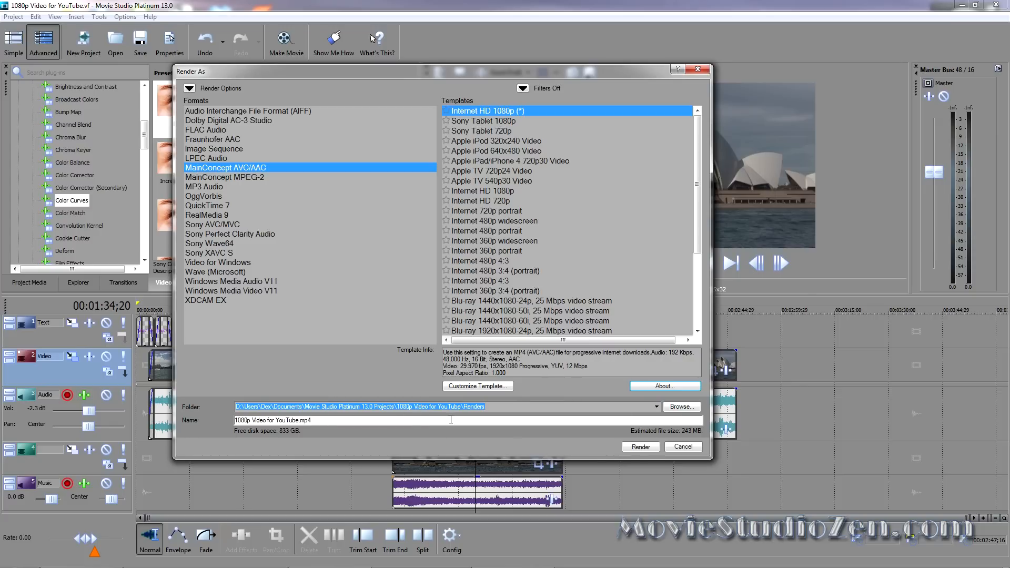
Render the movie as 1080p Video for YouTube.mp4 in the Renders folder and view the finished file there.
{"action": "left_click", "coordinate": [645, 447]}
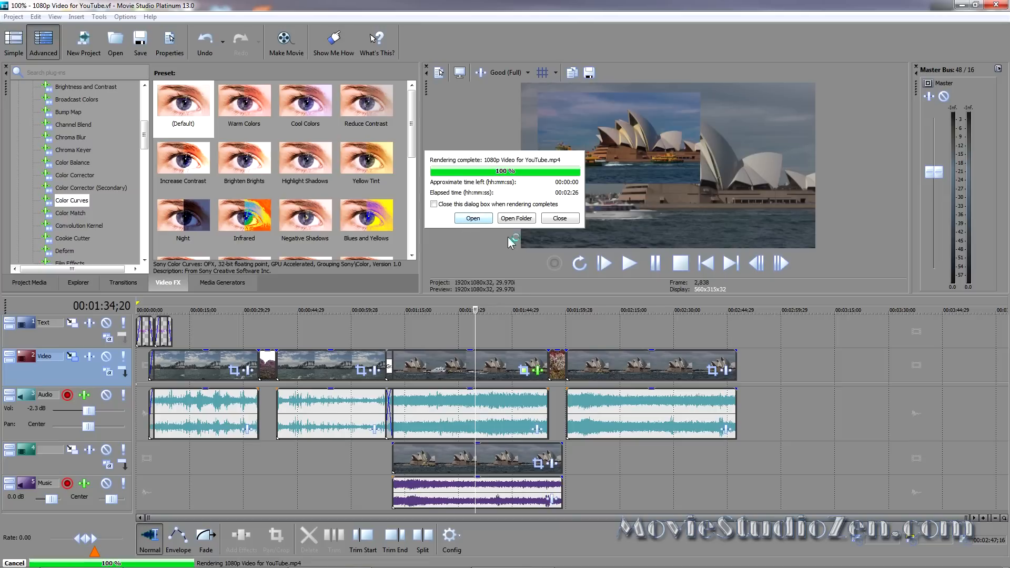
{"action": "left_click", "coordinate": [522, 217]}
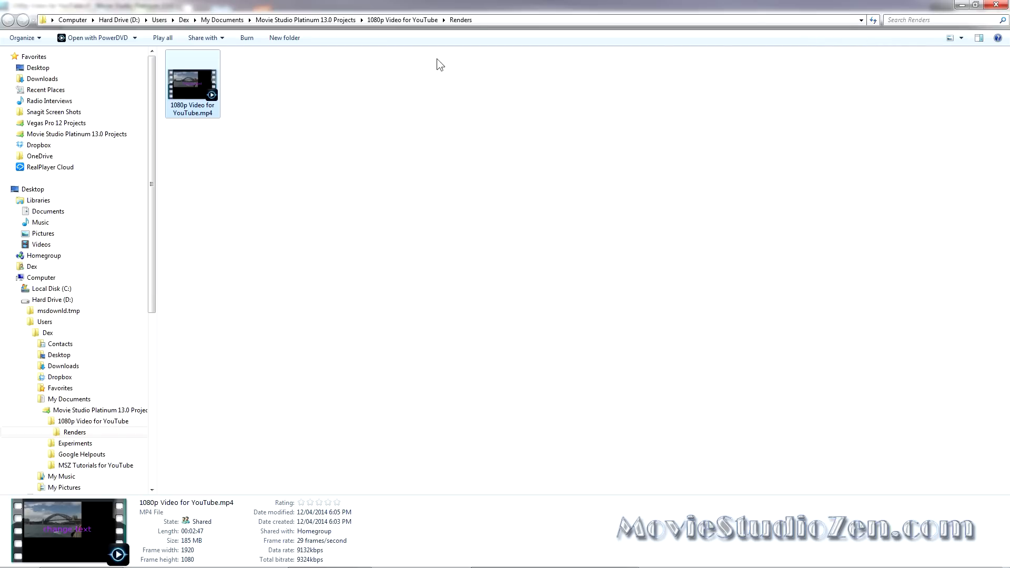
{"action": "left_click", "coordinate": [962, 4]}
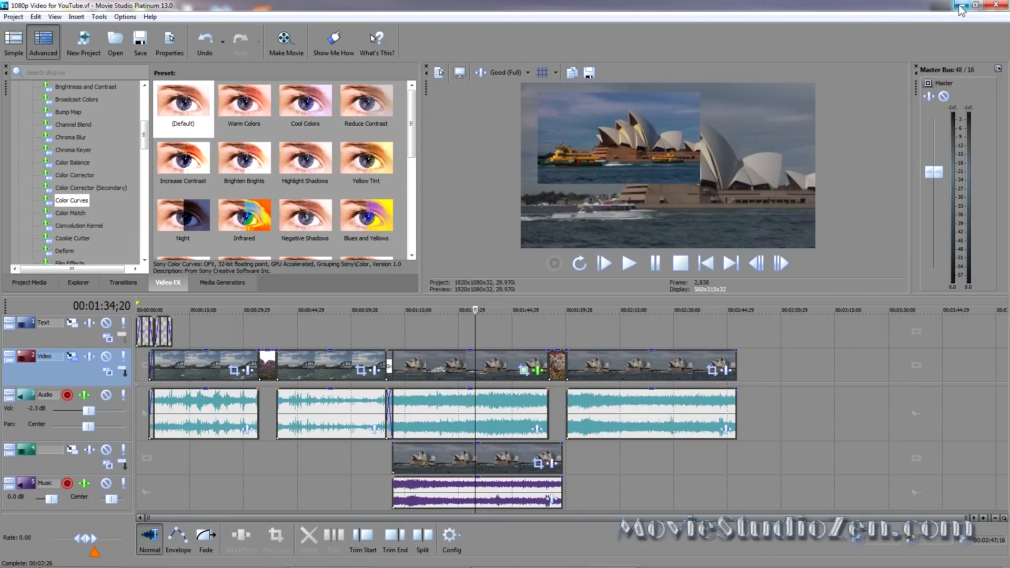
Switch to Chrome, open the Movie Studio Zen YouTube channel and go to its video upload page.
{"action": "mouse_move", "coordinate": [626, 566]}
{"action": "left_click", "coordinate": [688, 559]}
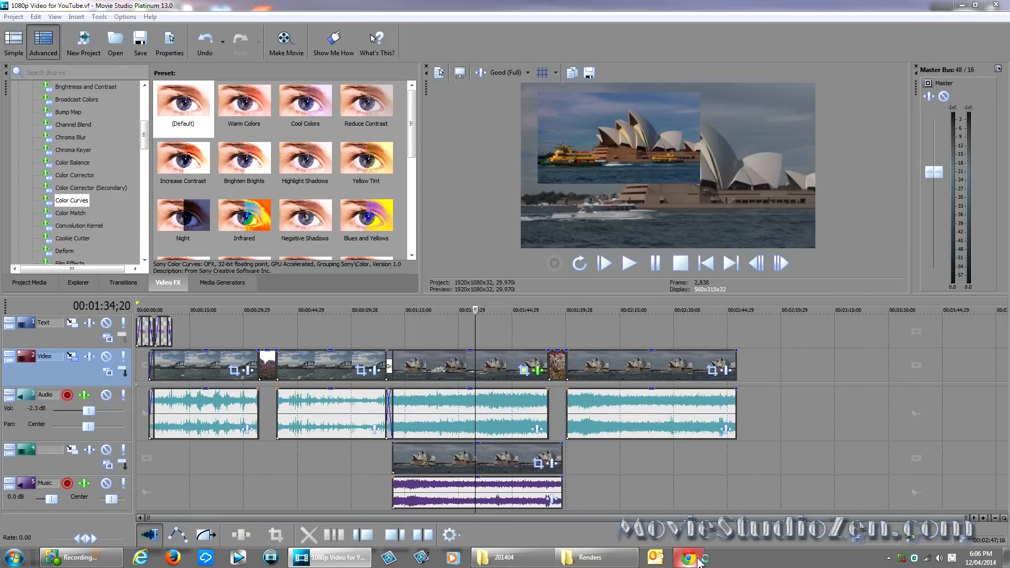
{"action": "left_click", "coordinate": [251, 34]}
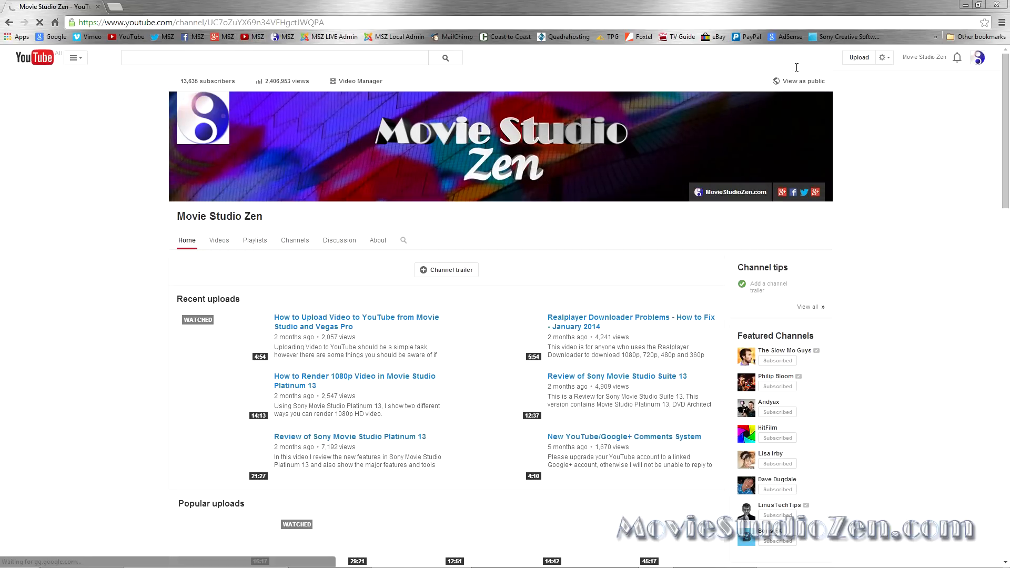
{"action": "left_click", "coordinate": [859, 59]}
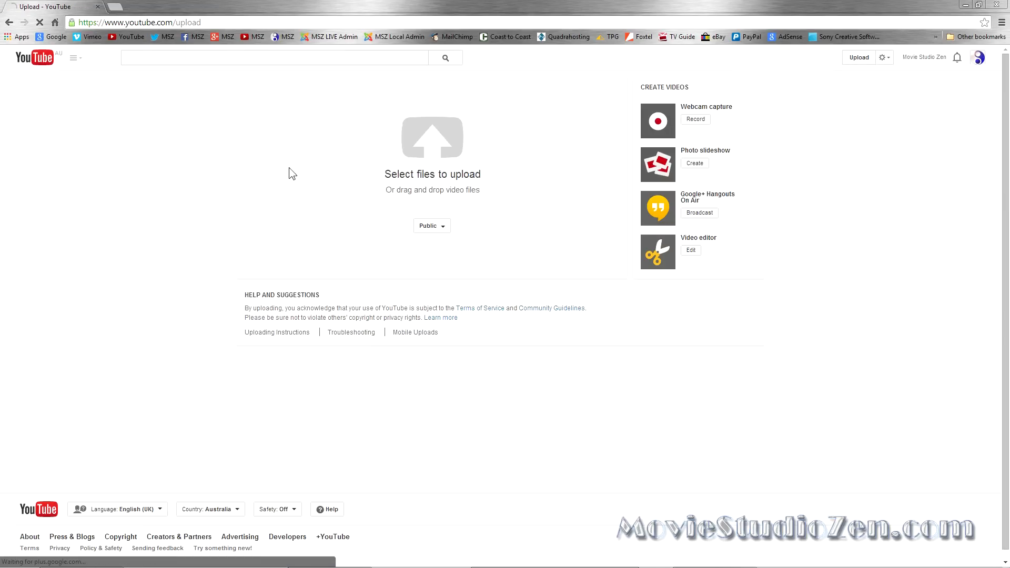
Browse the upload file picker to Movie Studio Platinum 13.0 Projects > 1080p Video for YouTube > Renders, select 1080p Video for YouTube.mp4, and dismiss the picker.
{"action": "left_click", "coordinate": [437, 142]}
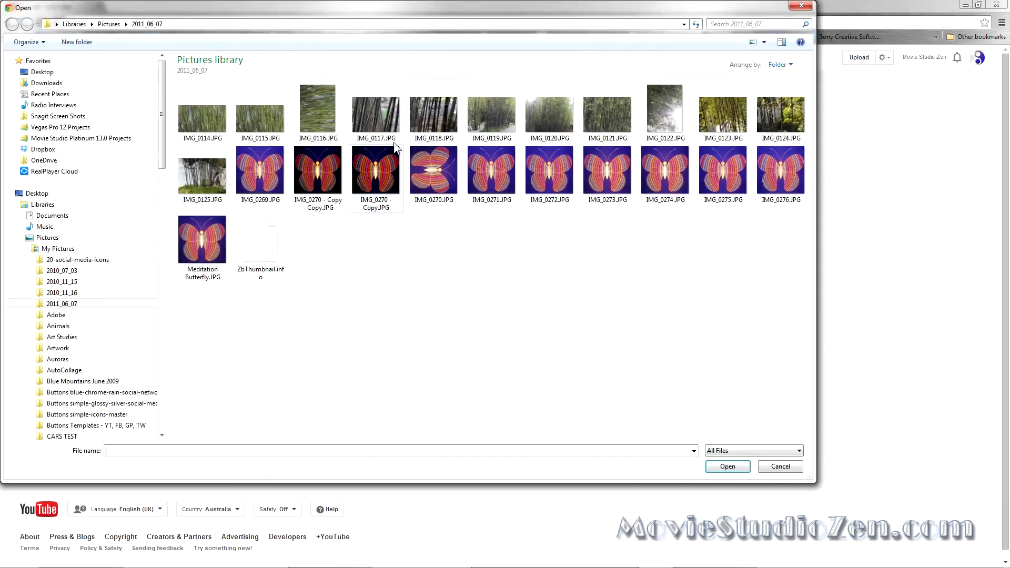
{"action": "left_click", "coordinate": [62, 216]}
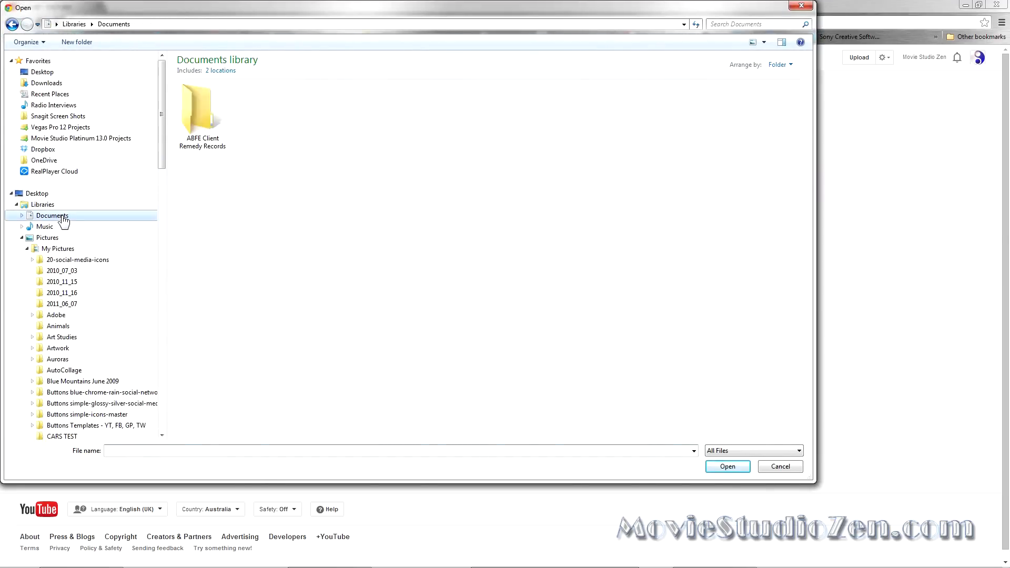
{"action": "left_click_drag", "start_coordinate": [806, 106], "coordinate": [801, 175]}
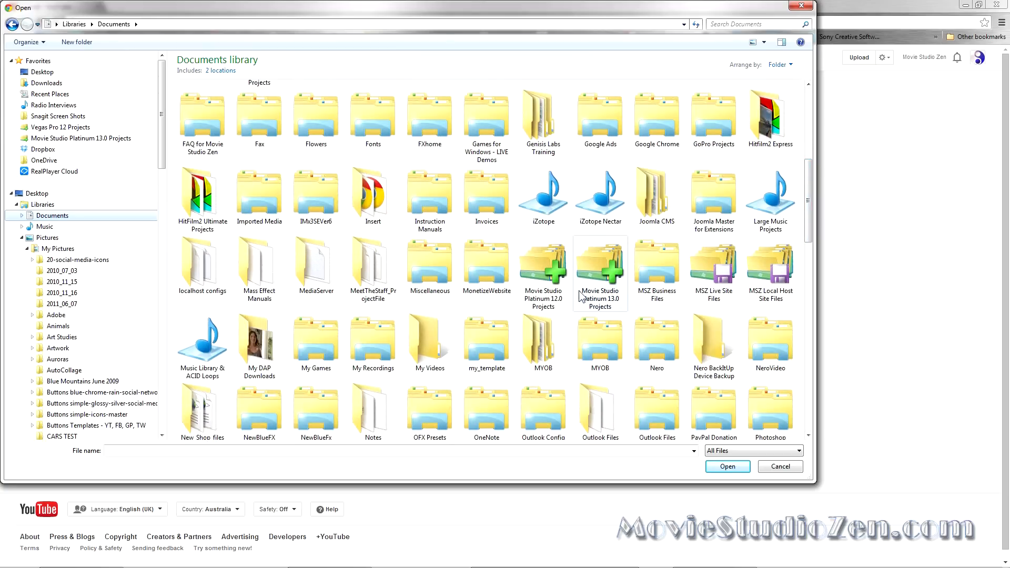
{"action": "double_click", "coordinate": [598, 269]}
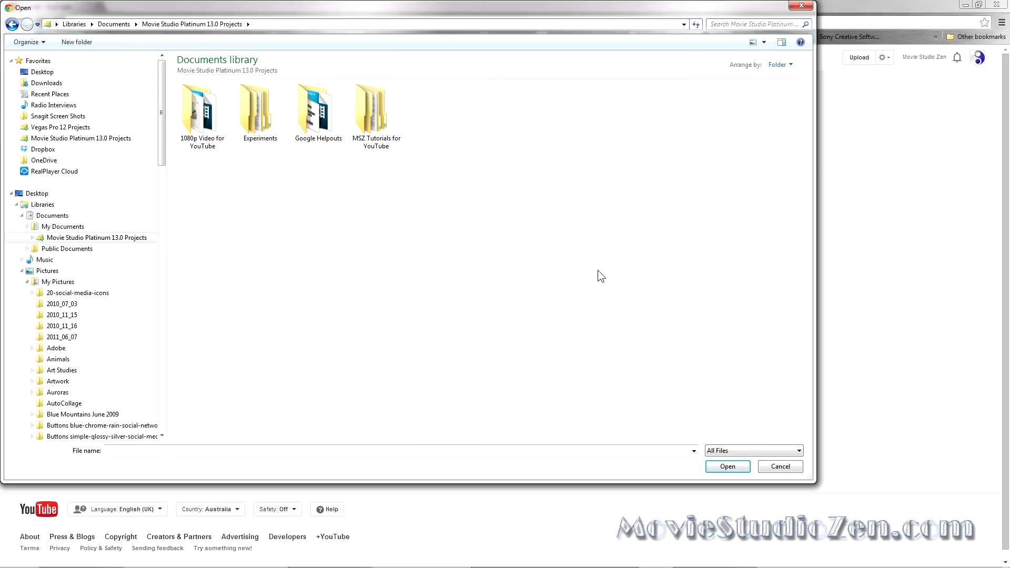
{"action": "double_click", "coordinate": [200, 140]}
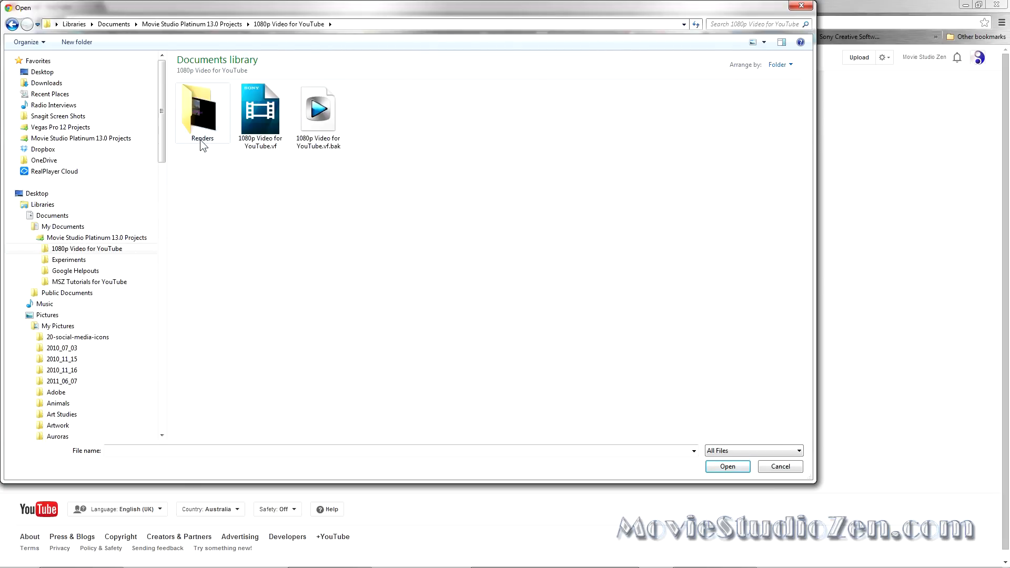
{"action": "double_click", "coordinate": [200, 122]}
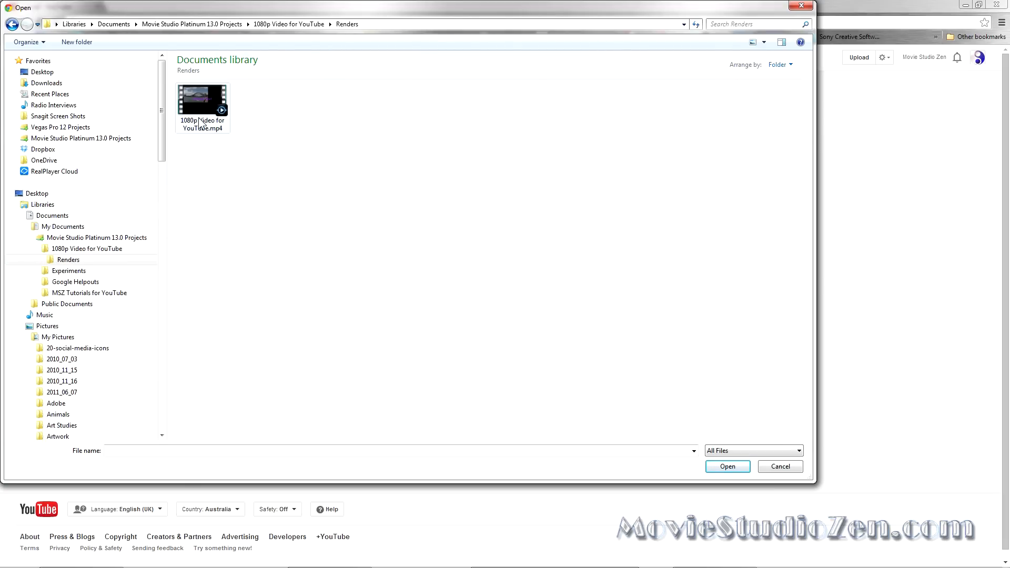
{"action": "left_click", "coordinate": [199, 105]}
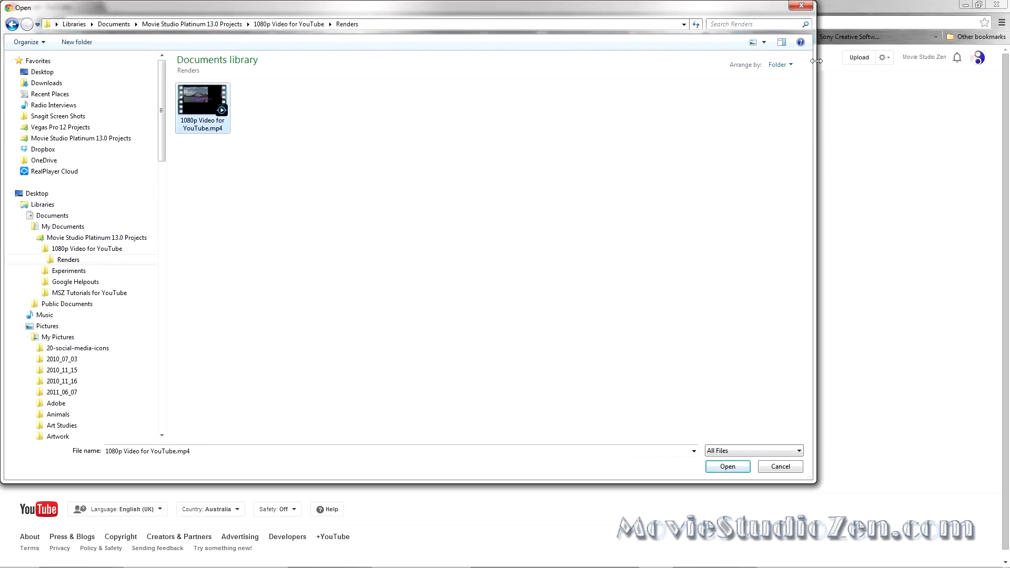
{"action": "left_click", "coordinate": [801, 7]}
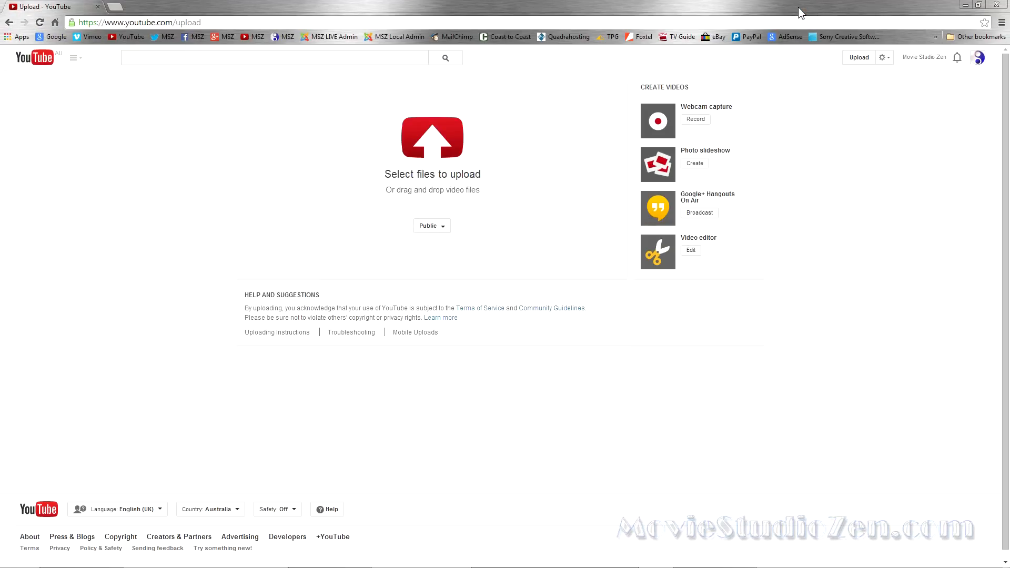